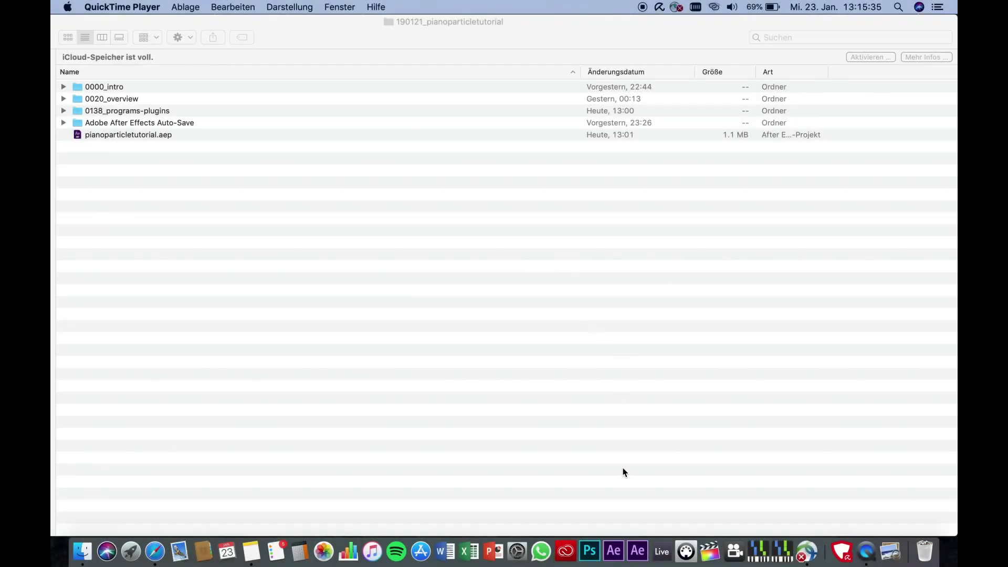
- Launch After Effects CC 2018 from the Dock and create a new empty project
{"action": "left_click", "coordinate": [637, 551]}
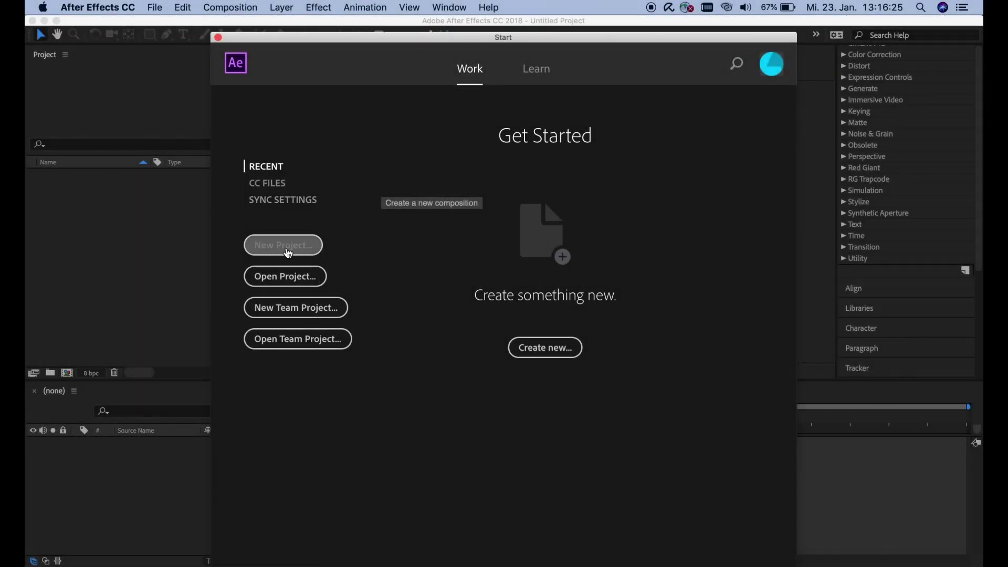
{"action": "left_click", "coordinate": [288, 247]}
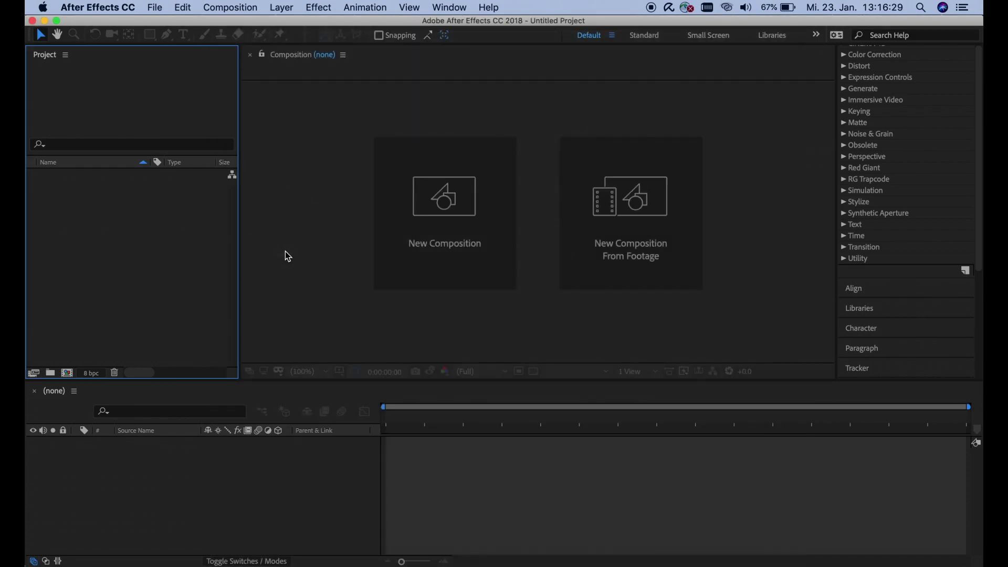
- Search Effects & Presets for 'particul' to locate RG Trapcode > Particular
{"action": "scroll", "coordinate": [904, 126], "scroll_direction": "up", "scroll_amount": 5}
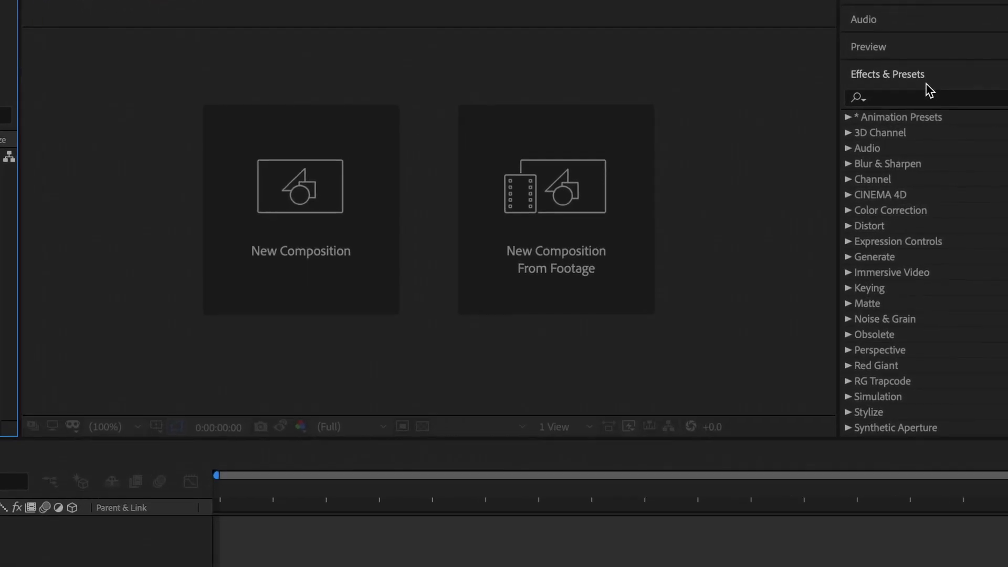
{"action": "left_click", "coordinate": [898, 131]}
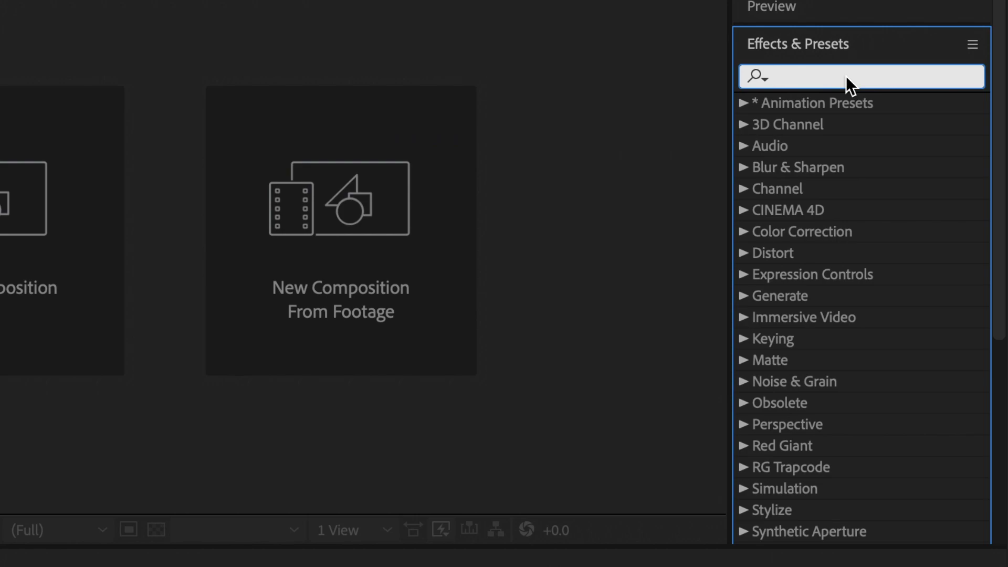
{"action": "type", "text": "parti"}
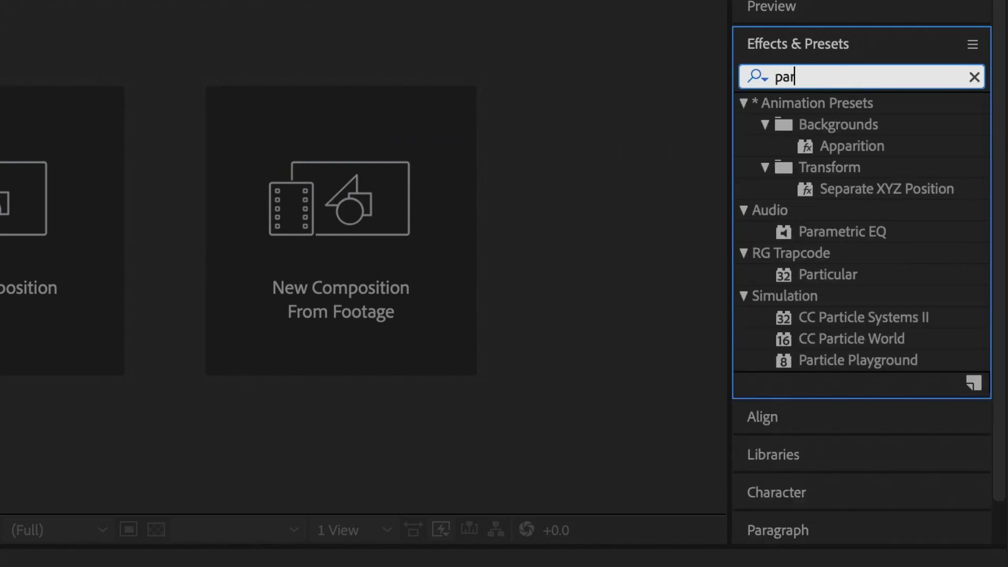
{"action": "type", "text": "cul"}
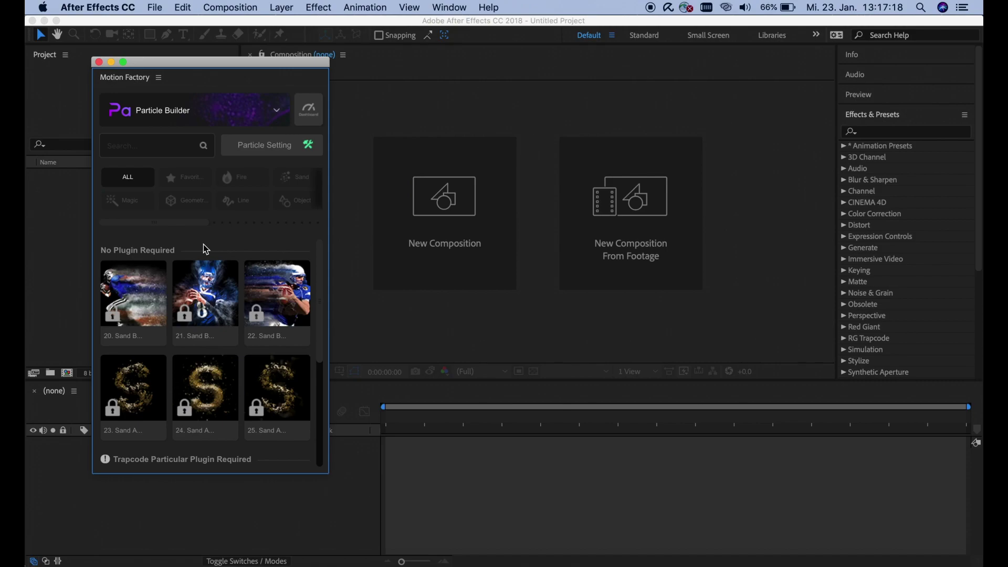
- Scroll down through the Motion Factory Particle Builder presets
{"action": "scroll", "coordinate": [205, 249], "scroll_direction": "down", "scroll_amount": 5}
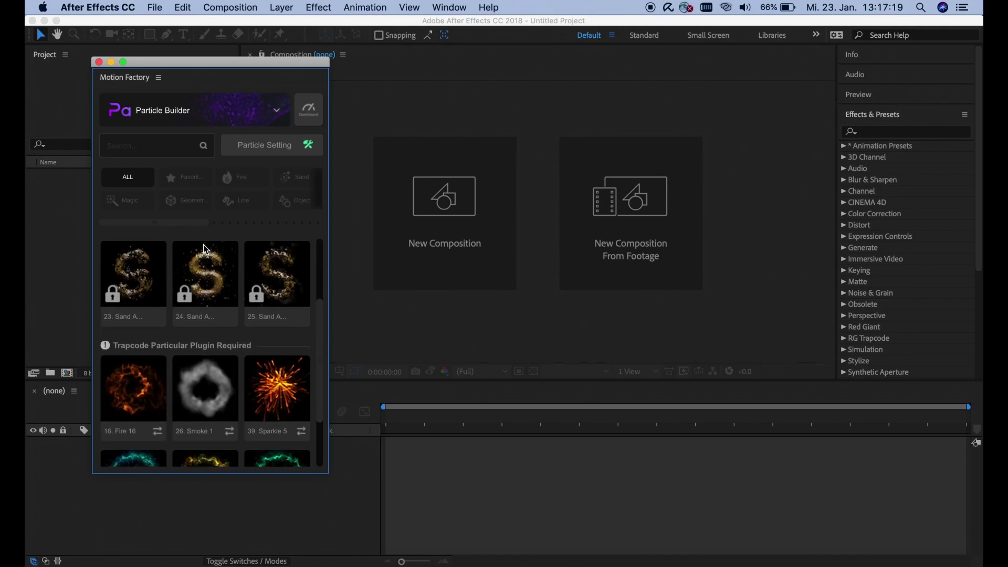
{"action": "scroll", "coordinate": [205, 249], "scroll_direction": "down", "scroll_amount": 2}
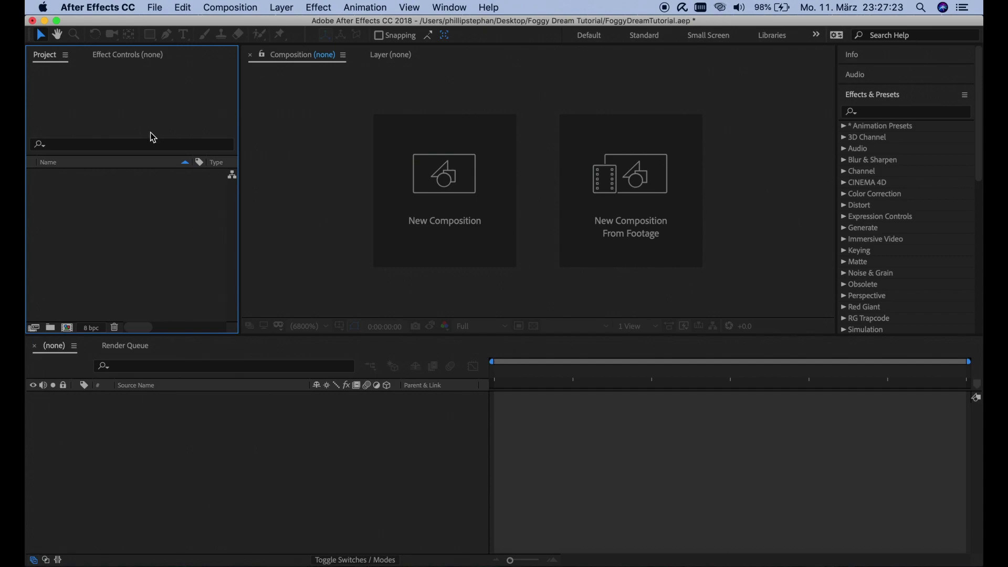
- Import Synthesia.mov, Audio.wav and BottomRecording.mov together via File > Import > Multiple Files
{"action": "left_click", "coordinate": [160, 6]}
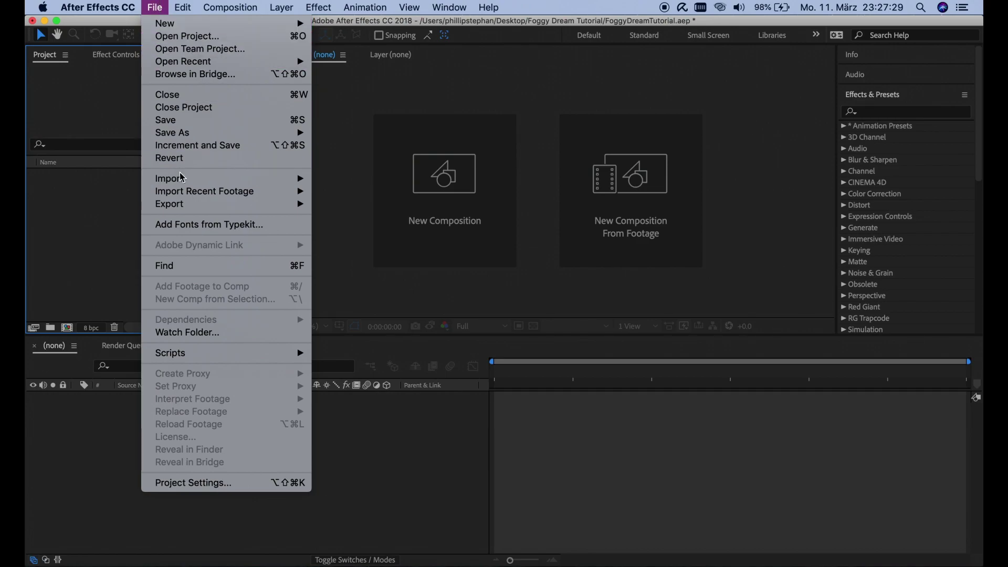
{"action": "mouse_move", "coordinate": [183, 183]}
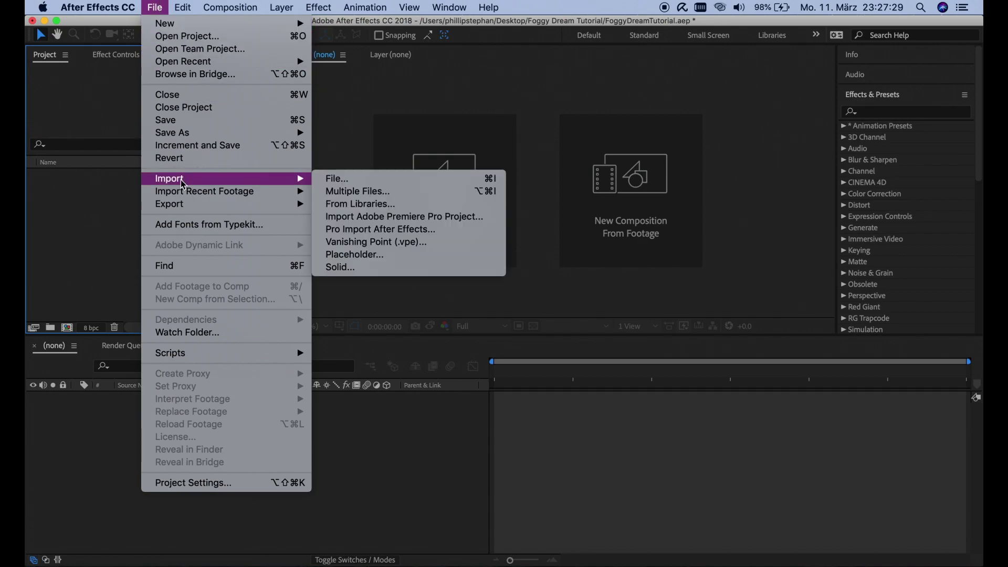
{"action": "left_click", "coordinate": [355, 193]}
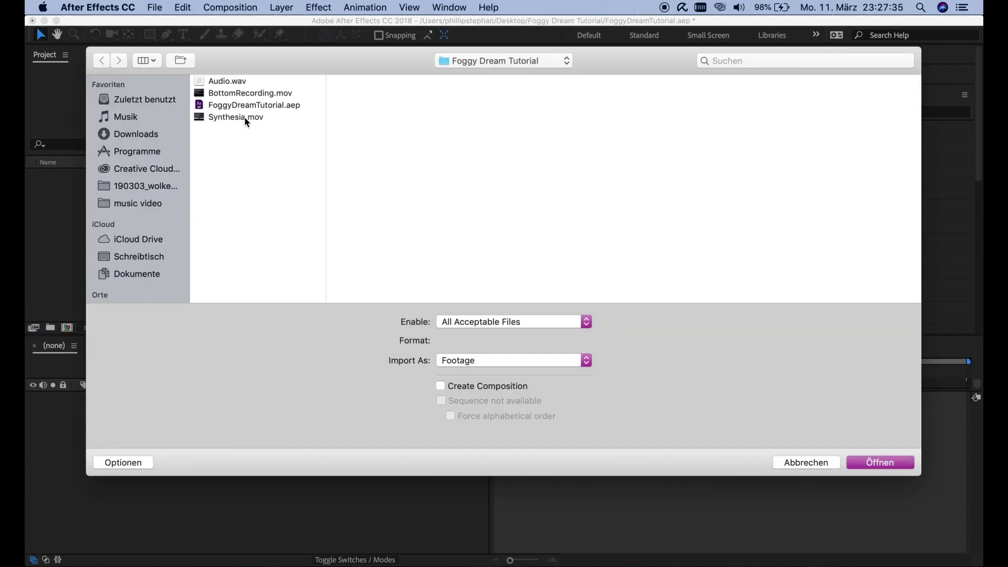
{"action": "left_click", "coordinate": [246, 117]}
{"action": "left_click", "coordinate": [234, 82], "text": "super"}
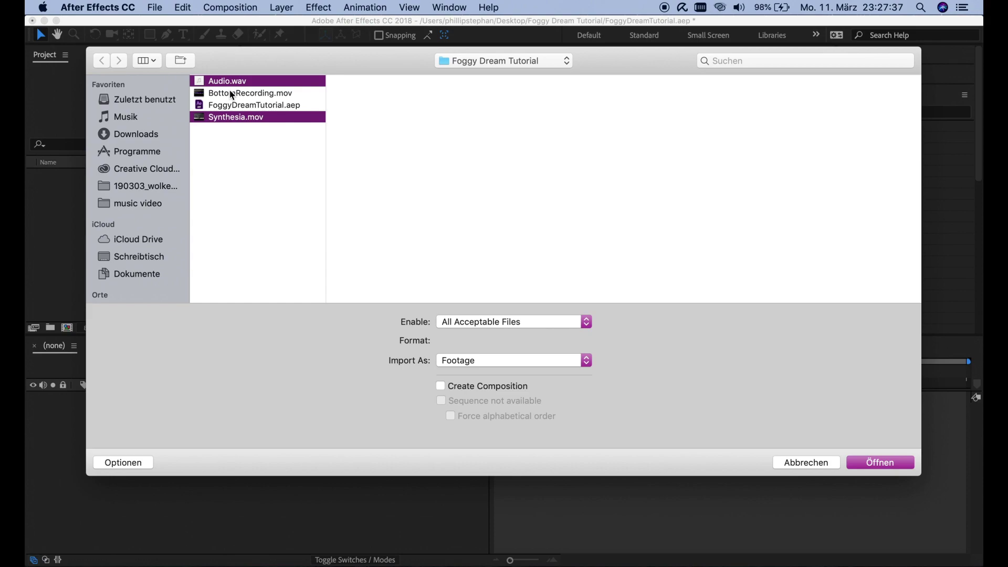
{"action": "left_click", "coordinate": [232, 95], "text": "super"}
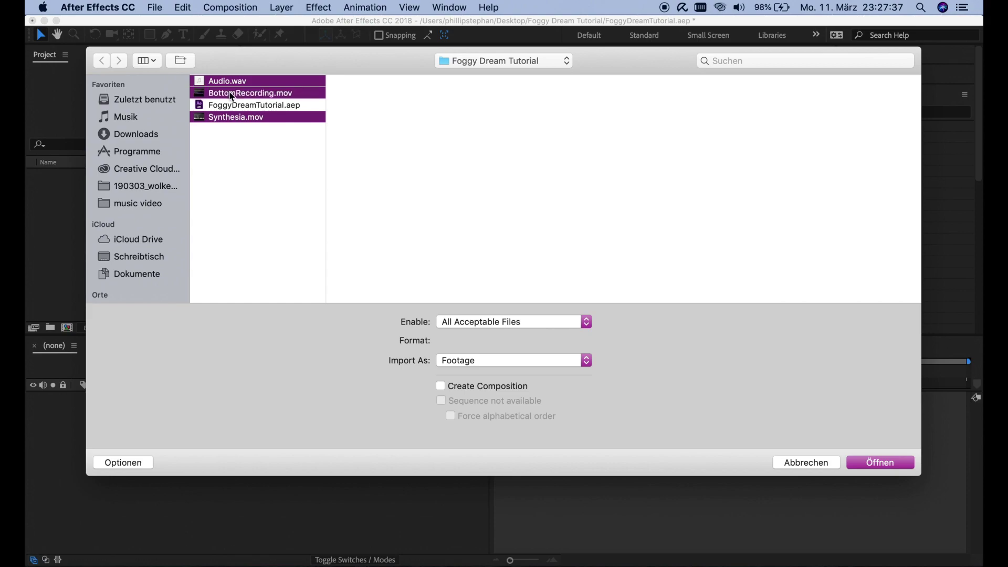
{"action": "left_click", "coordinate": [880, 463]}
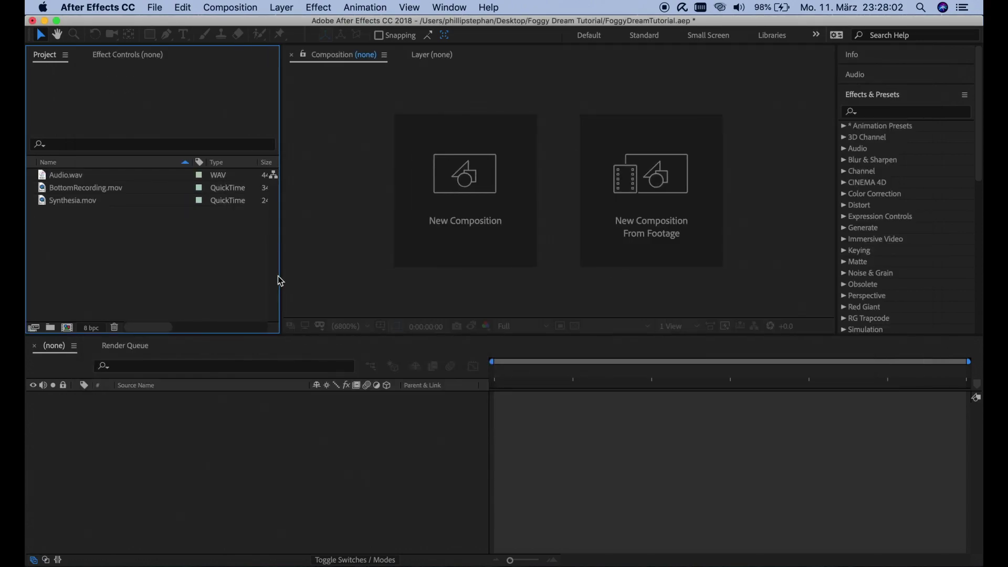
- Create a BottomRecording composition from the BottomRecording.mov clip
{"action": "left_click_drag", "start_coordinate": [277, 279], "coordinate": [268, 279]}
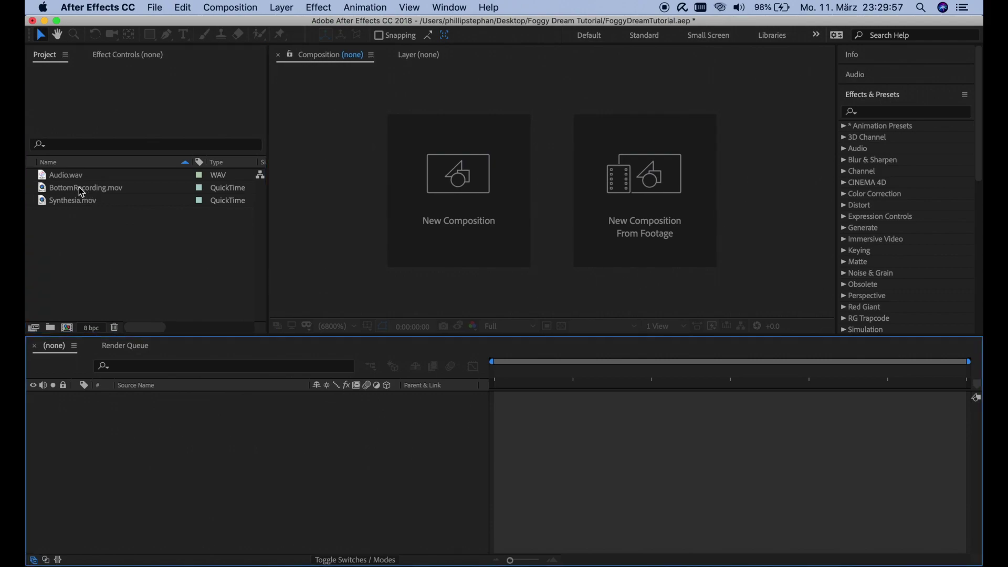
{"action": "left_click", "coordinate": [81, 190]}
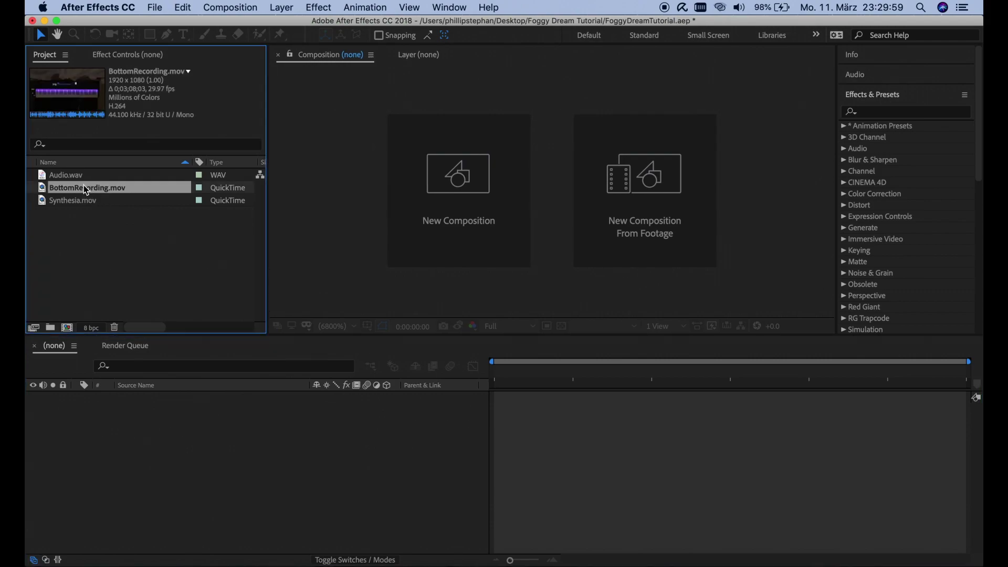
{"action": "left_click_drag", "start_coordinate": [86, 192], "coordinate": [74, 335]}
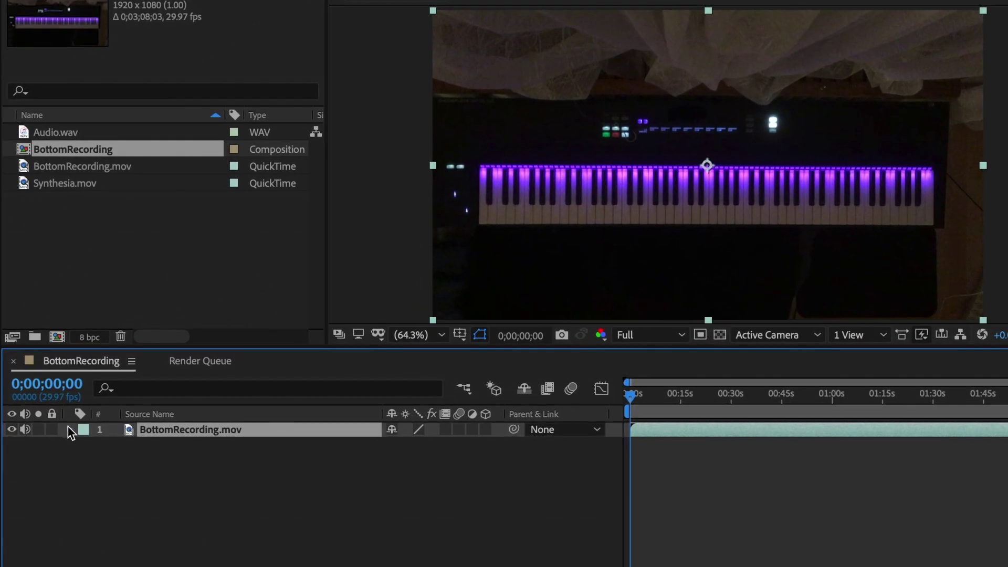
- Scale the BottomRecording.mov layer to 121%
{"action": "left_click", "coordinate": [69, 429]}
{"action": "left_click", "coordinate": [86, 446]}
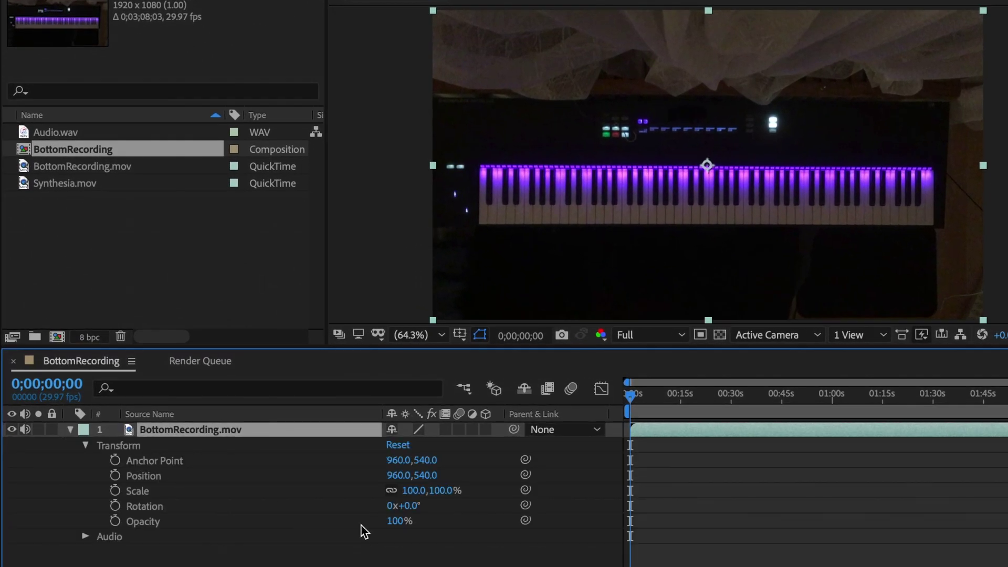
{"action": "left_click", "coordinate": [416, 492]}
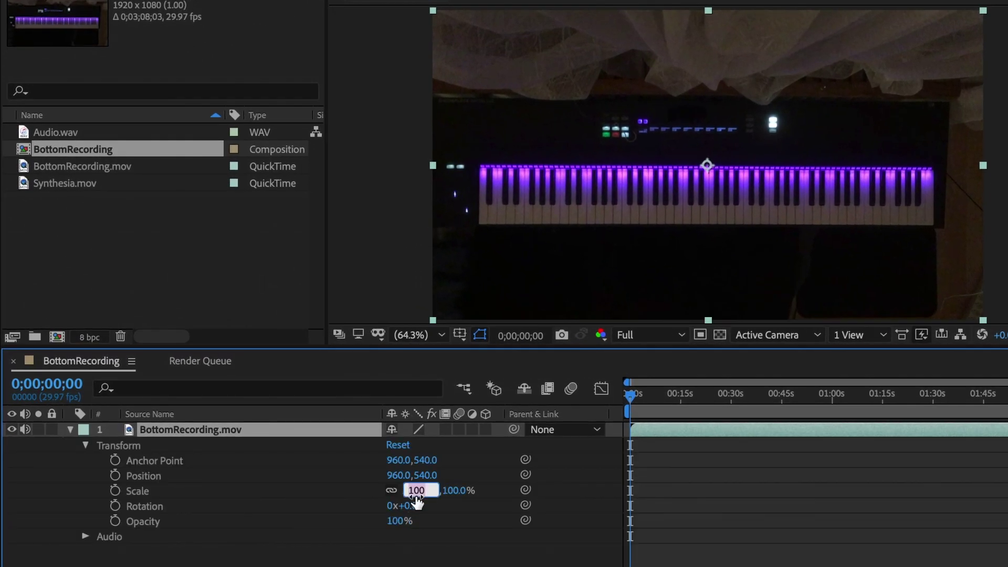
{"action": "type", "text": "121"}
{"action": "key", "text": "Return"}
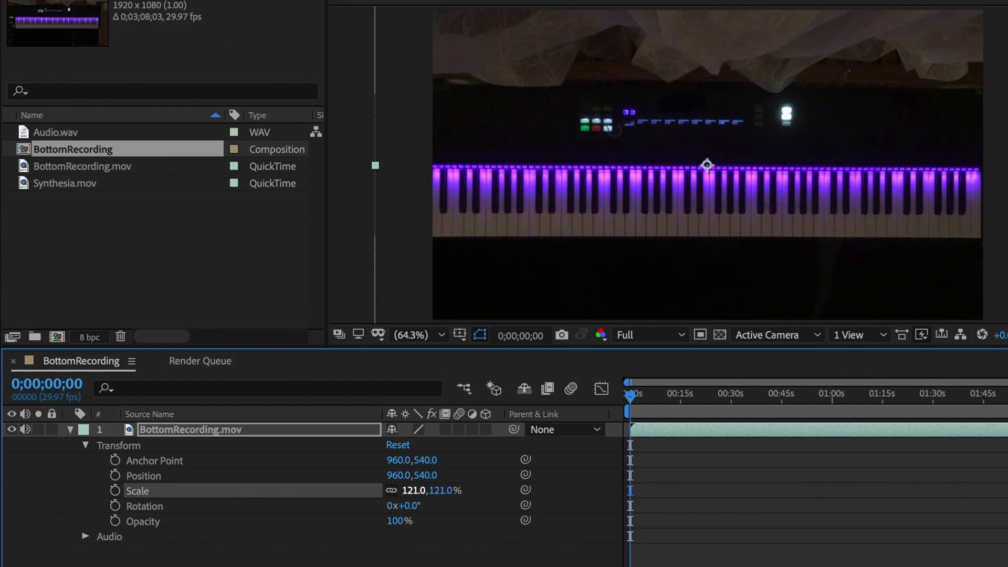
- Set the recording layer's horizontal Position to 967
{"action": "left_click", "coordinate": [427, 475]}
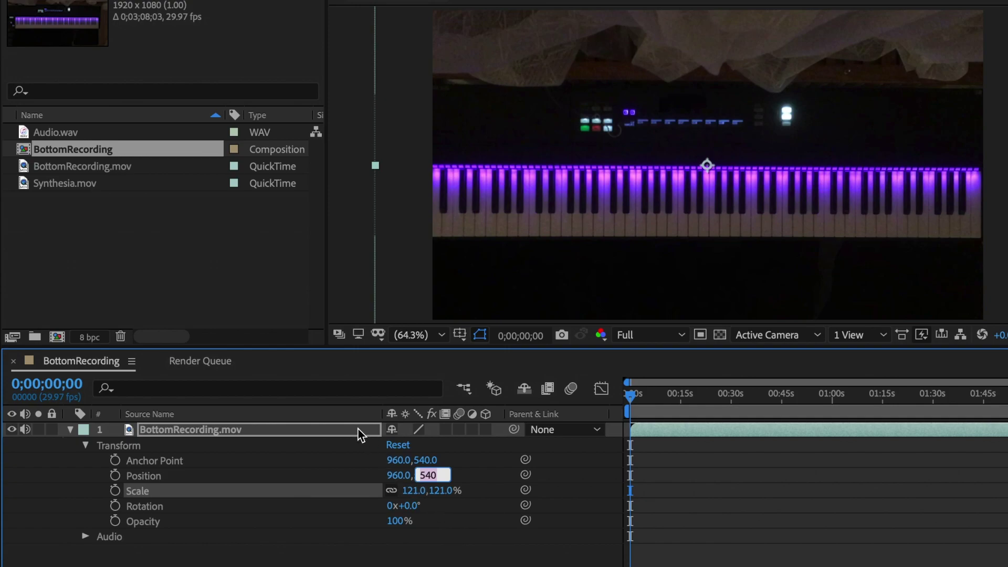
{"action": "left_click", "coordinate": [396, 475]}
{"action": "type", "text": "965"}
{"action": "key", "text": "Return"}
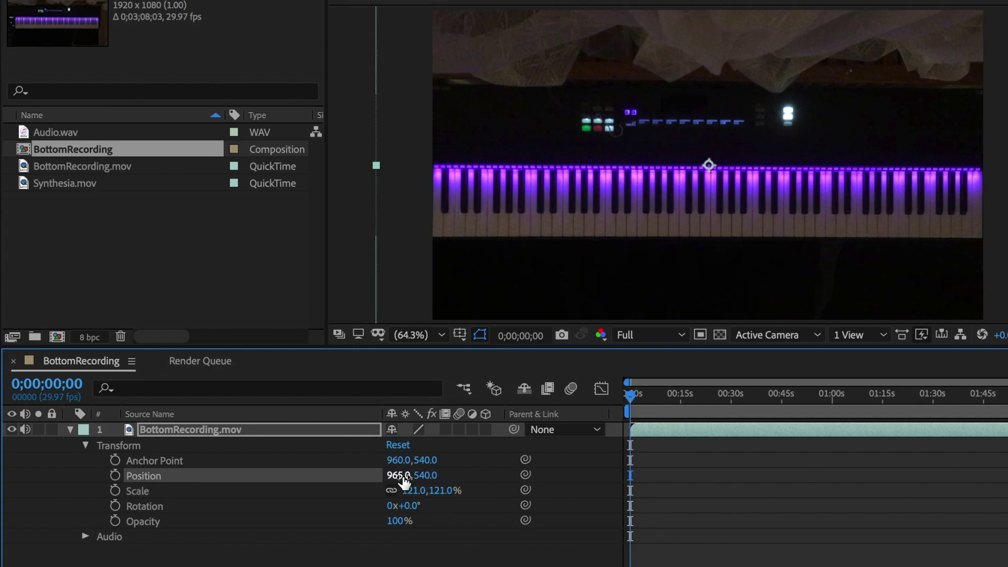
{"action": "key", "text": "Return"}
{"action": "type", "text": "967"}
{"action": "key", "text": "Return"}
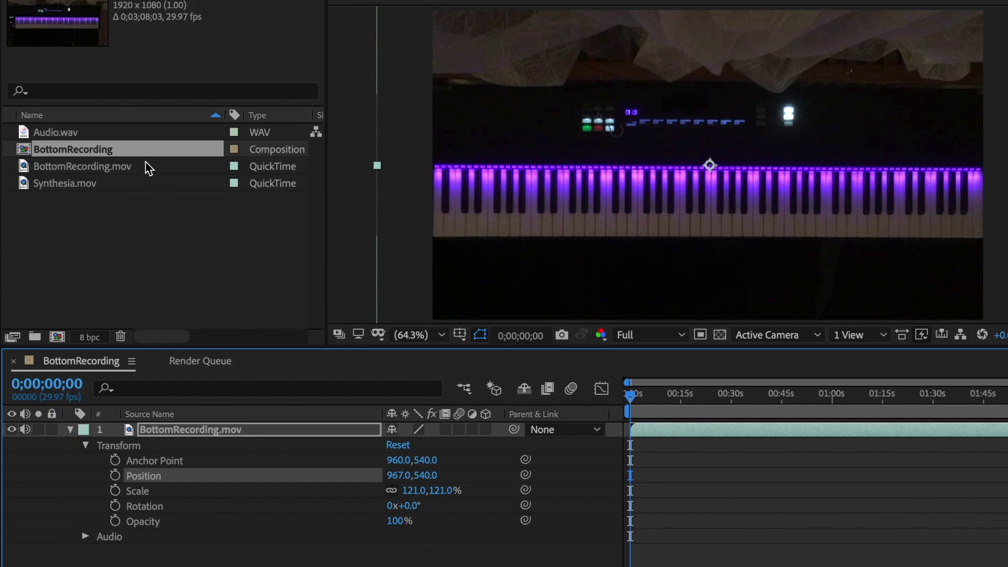
{"action": "left_click", "coordinate": [103, 169]}
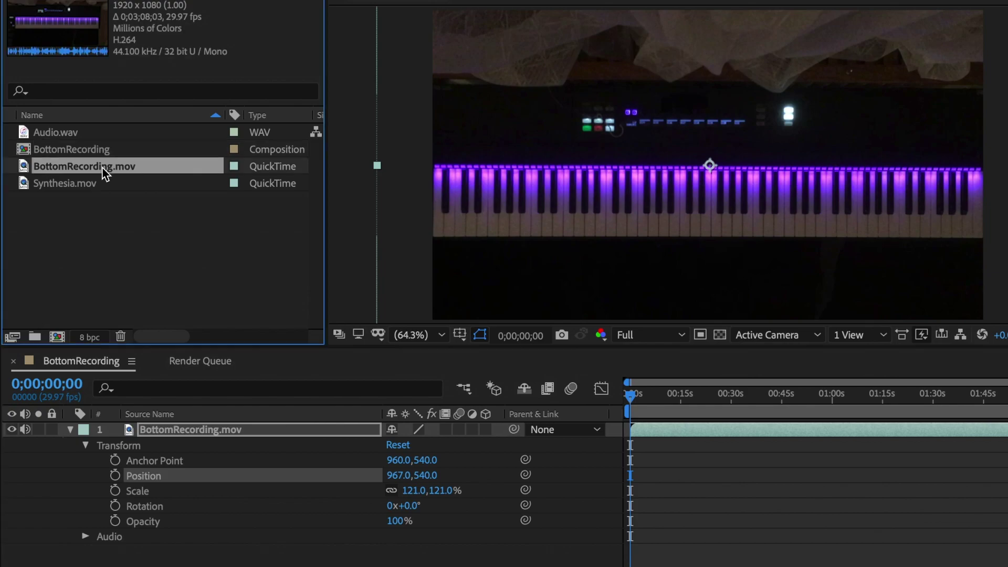
- Add Synthesia.mov to the composition as the top layer and expand its Transform properties
{"action": "left_click", "coordinate": [87, 184]}
{"action": "left_click_drag", "start_coordinate": [62, 187], "coordinate": [88, 446]}
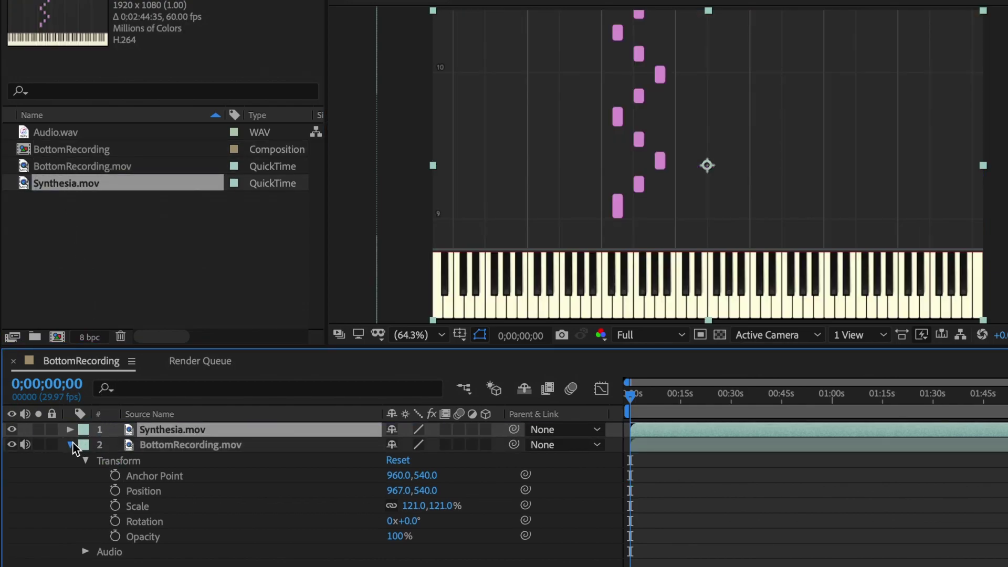
{"action": "left_click", "coordinate": [70, 445]}
{"action": "left_click", "coordinate": [68, 433]}
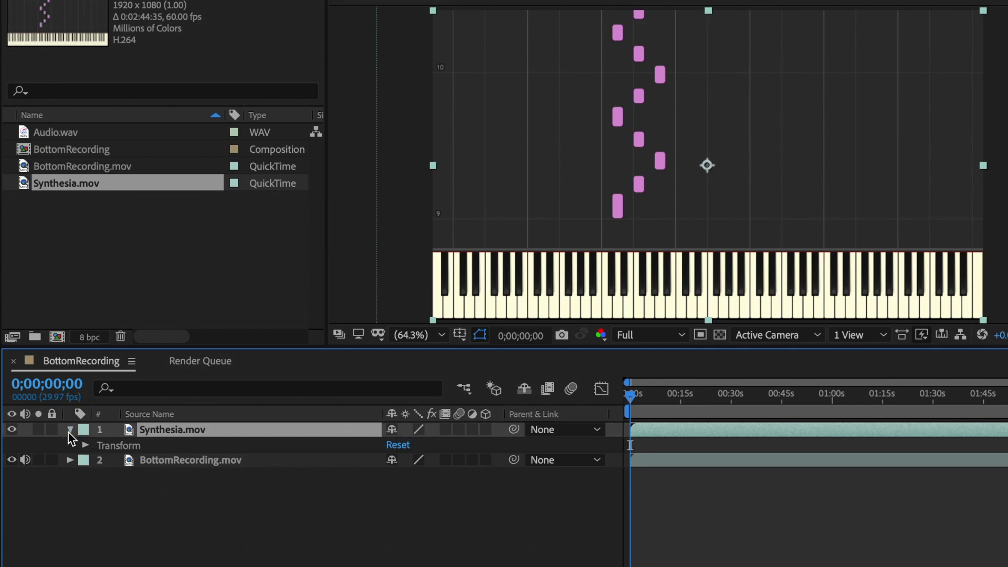
{"action": "left_click", "coordinate": [86, 445]}
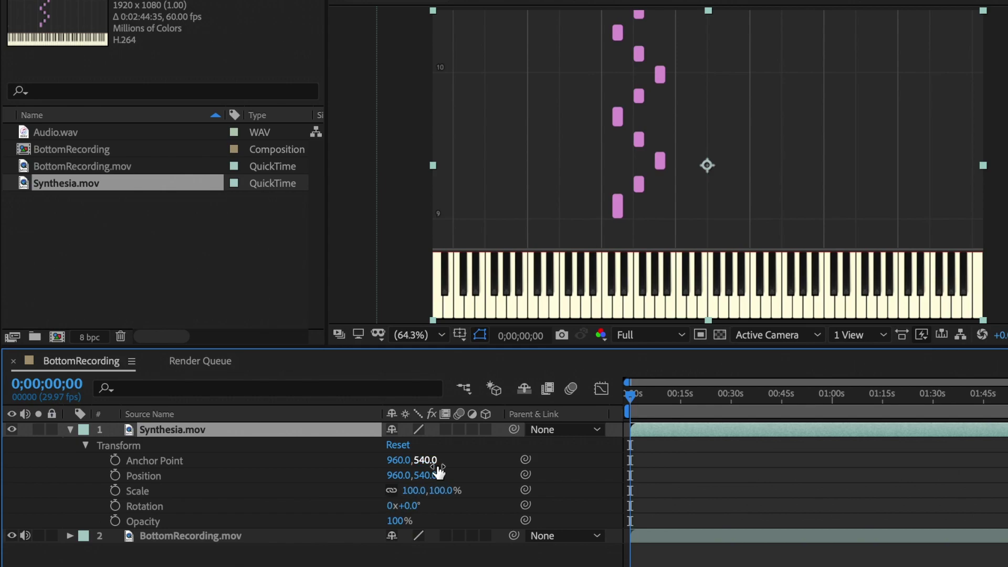
- Set Synthesia.mov's Anchor Point to 948, 830
{"action": "left_click", "coordinate": [403, 461]}
{"action": "type", "text": "948"}
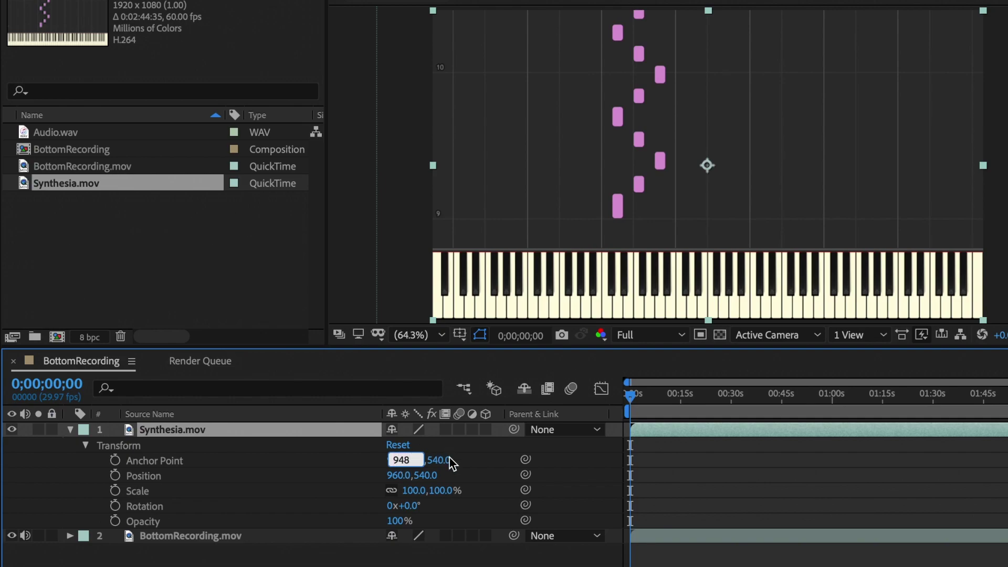
{"action": "left_click", "coordinate": [447, 465]}
{"action": "left_click", "coordinate": [430, 460]}
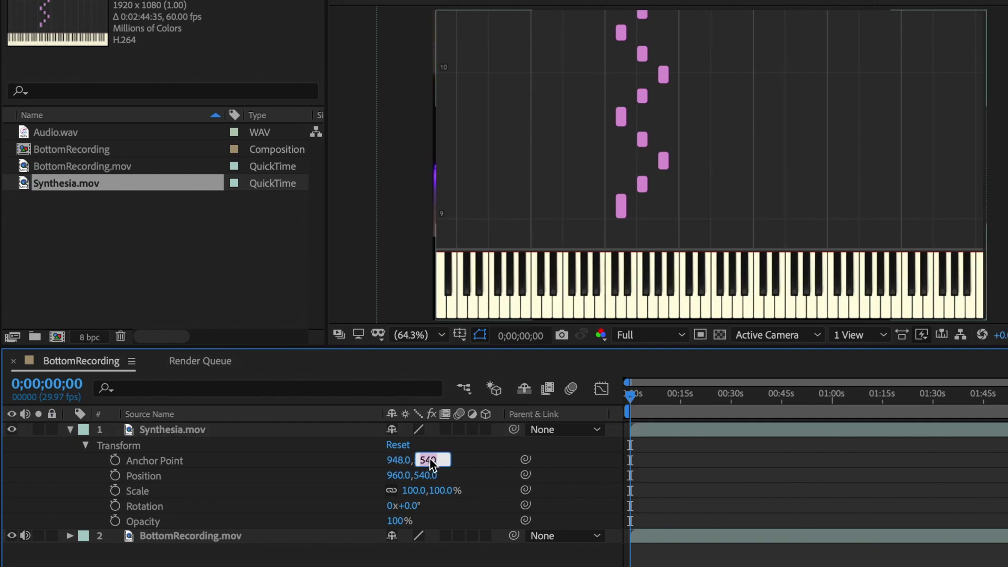
{"action": "type", "text": "830"}
{"action": "key", "text": "Return"}
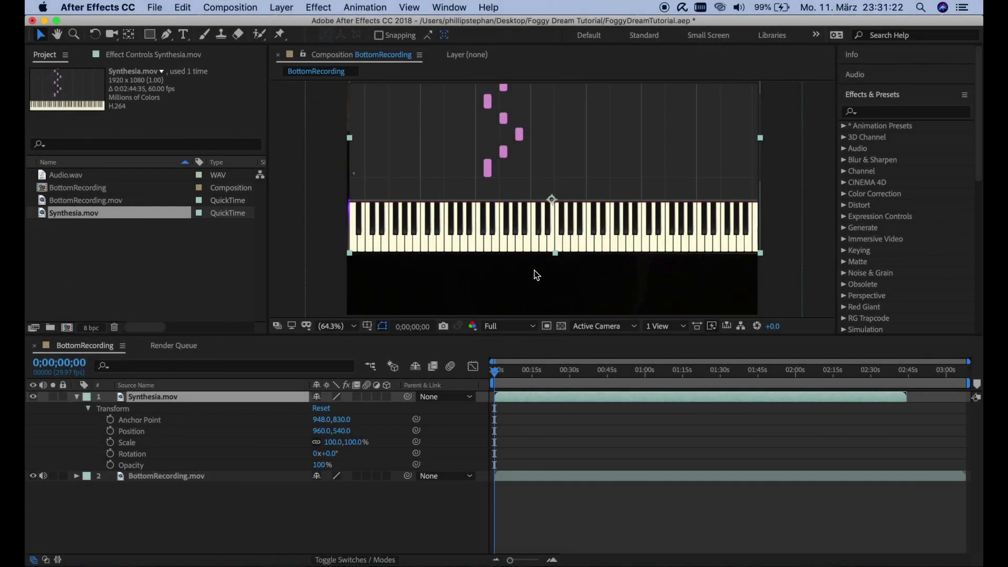
- Draw a rectangle mask on Synthesia.mov covering the falling-notes area above the keyboard
{"action": "left_click", "coordinate": [203, 397]}
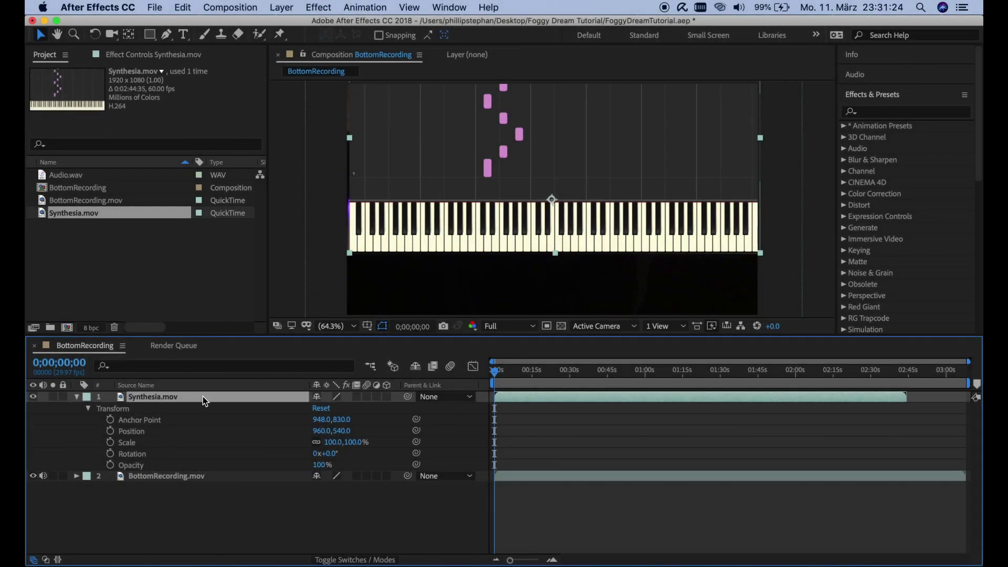
{"action": "left_click", "coordinate": [151, 37]}
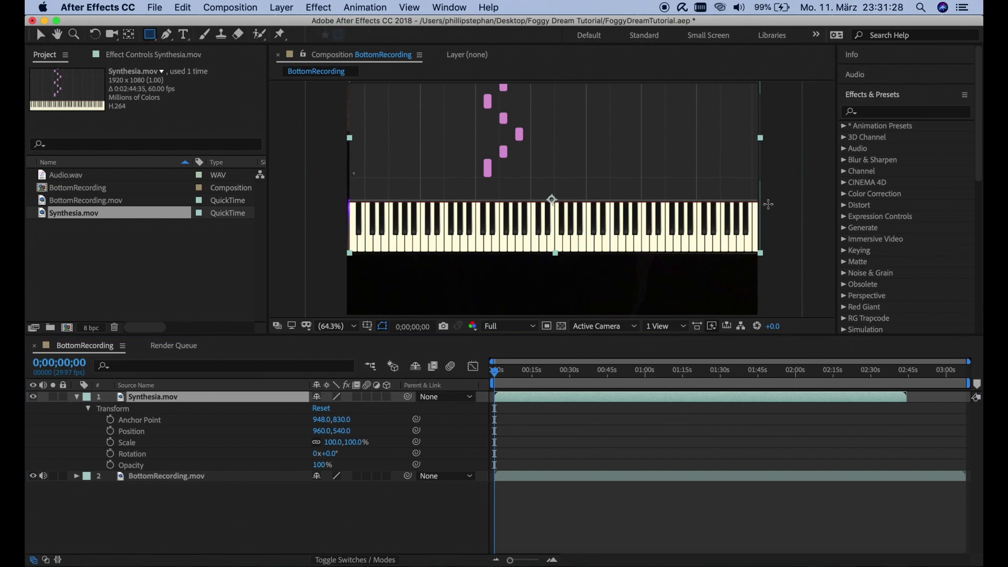
{"action": "left_click_drag", "start_coordinate": [768, 203], "coordinate": [558, 141]}
{"action": "left_click_drag", "start_coordinate": [408, 101], "coordinate": [329, 73]}
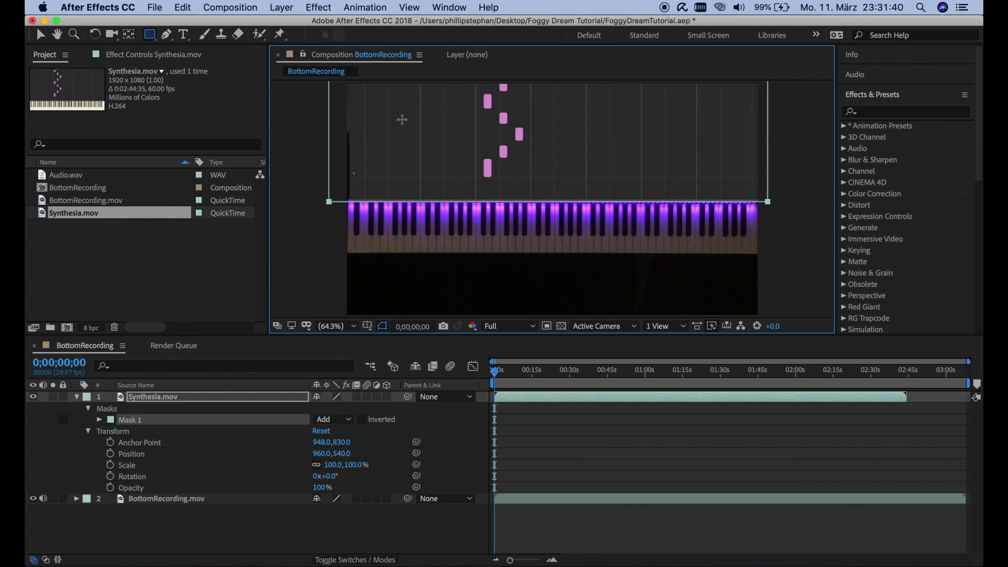
- Add Audio.wav to the BottomRecording composition as a third layer
{"action": "left_click", "coordinate": [77, 396]}
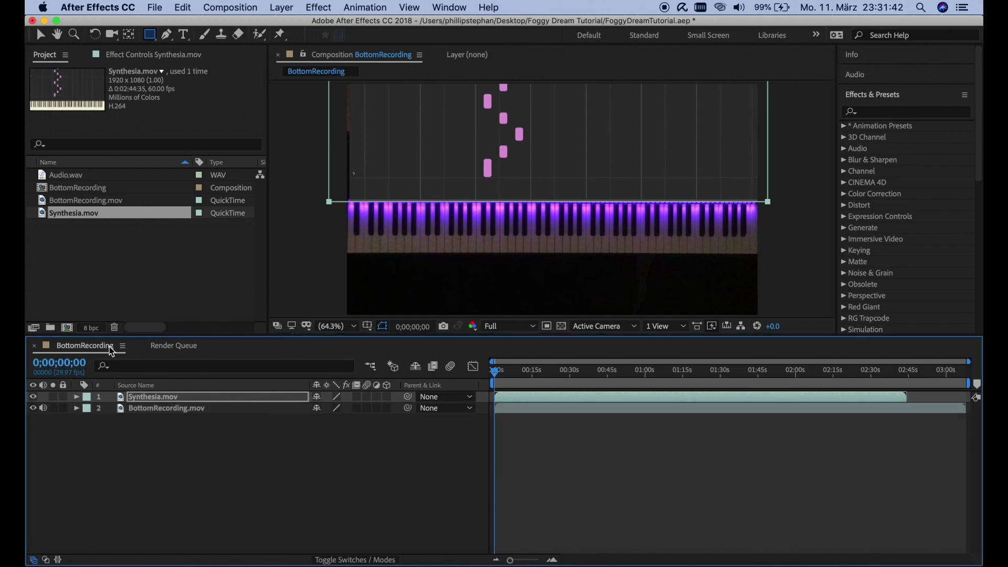
{"action": "left_click", "coordinate": [40, 32]}
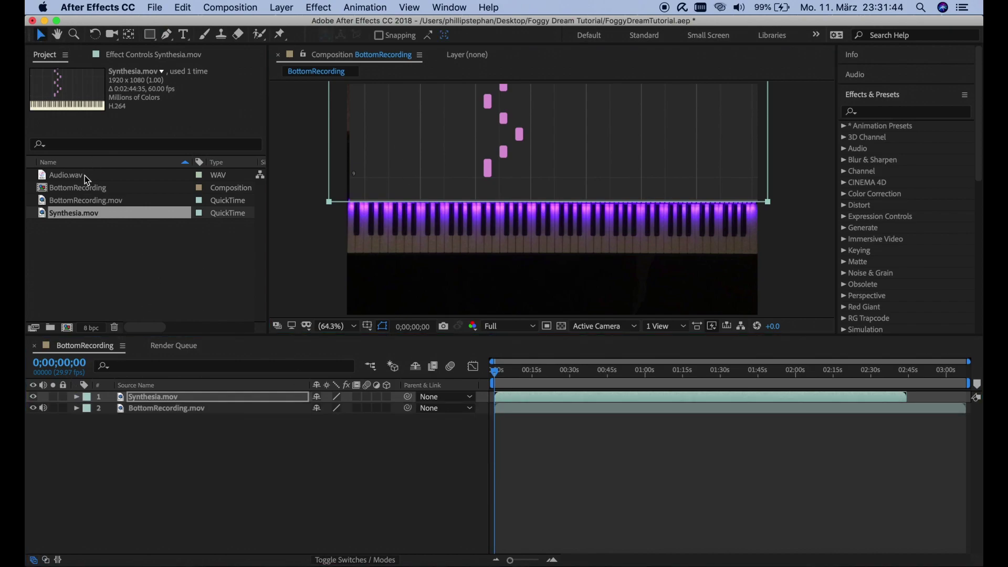
{"action": "left_click_drag", "start_coordinate": [81, 180], "coordinate": [192, 438]}
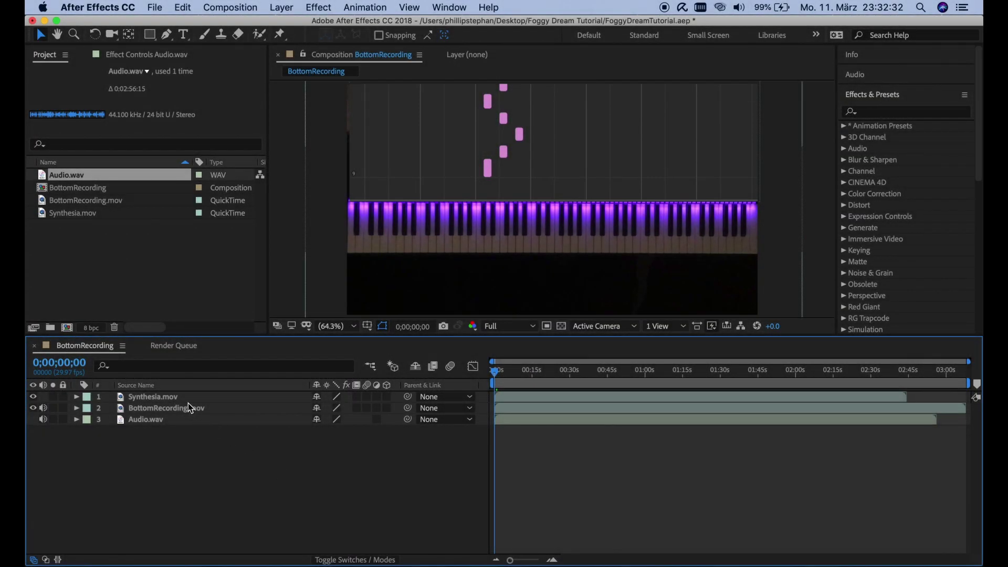
{"action": "left_click", "coordinate": [184, 397]}
{"action": "left_click", "coordinate": [184, 409]}
{"action": "left_click", "coordinate": [185, 420]}
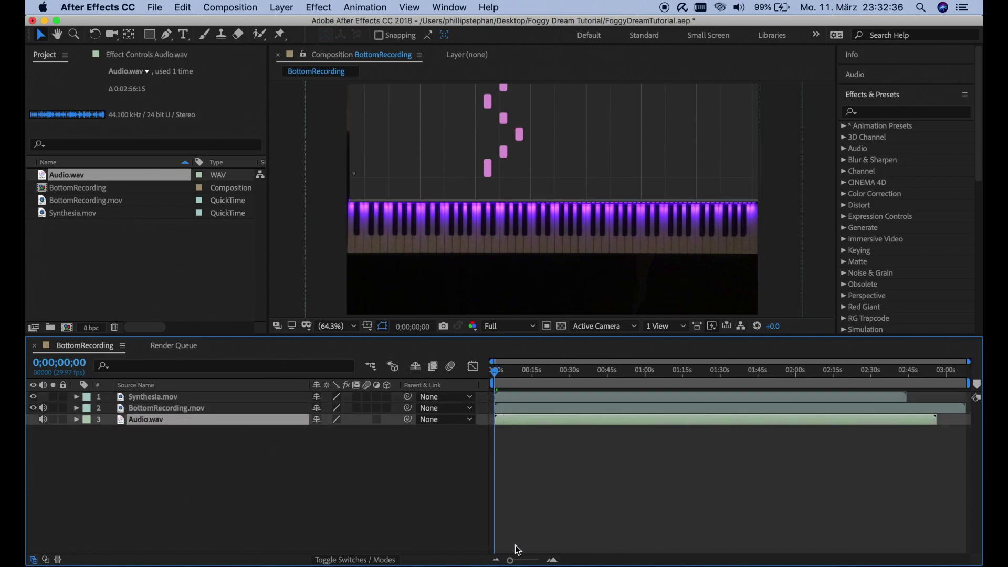
- Move to 0;00;14;07 and shift the BottomRecording.mov layer earlier in time
{"action": "left_click_drag", "start_coordinate": [512, 561], "coordinate": [530, 561]}
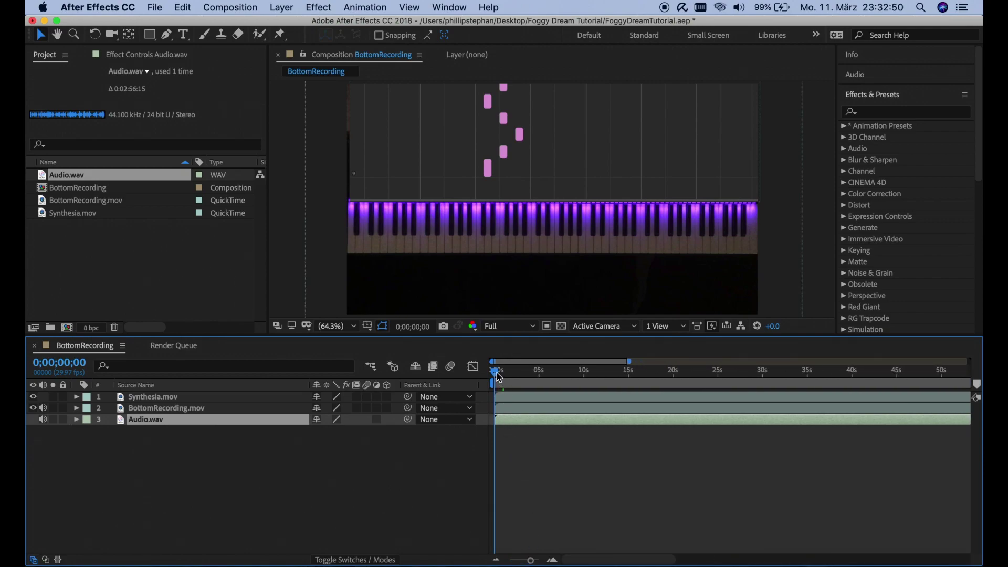
{"action": "left_click_drag", "start_coordinate": [496, 372], "coordinate": [499, 374]}
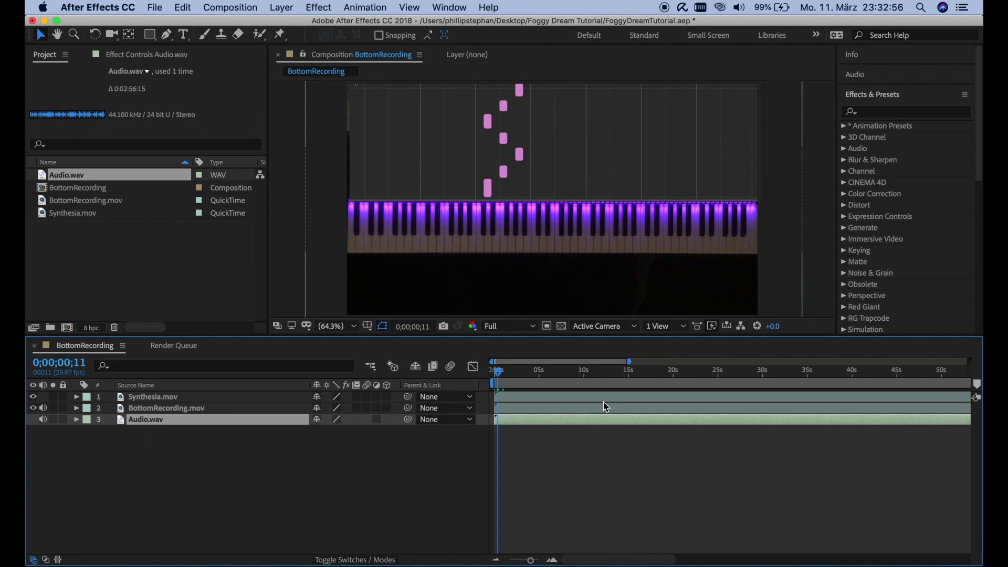
{"action": "left_click", "coordinate": [625, 373]}
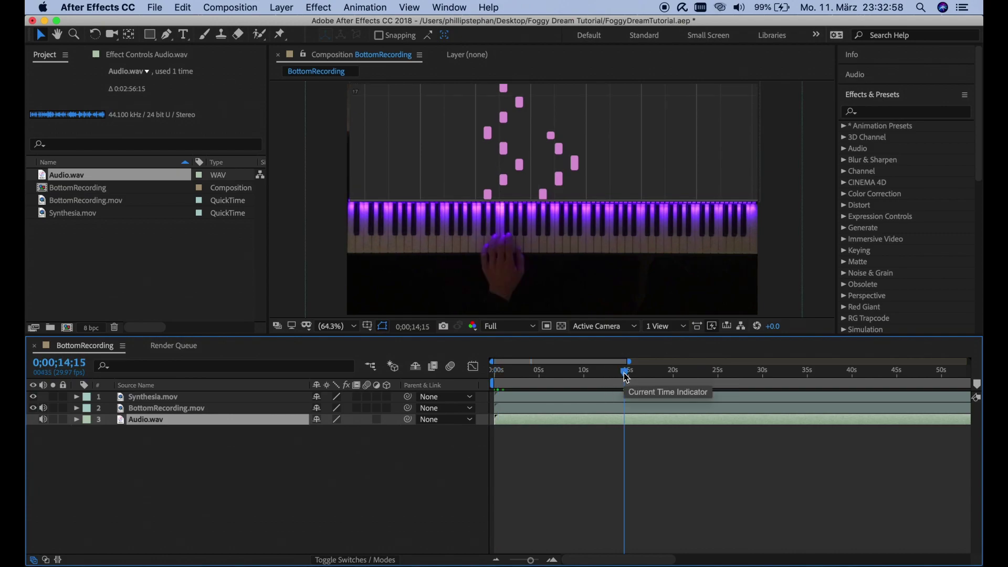
{"action": "left_click_drag", "start_coordinate": [626, 377], "coordinate": [621, 375]}
{"action": "left_click", "coordinate": [622, 408]}
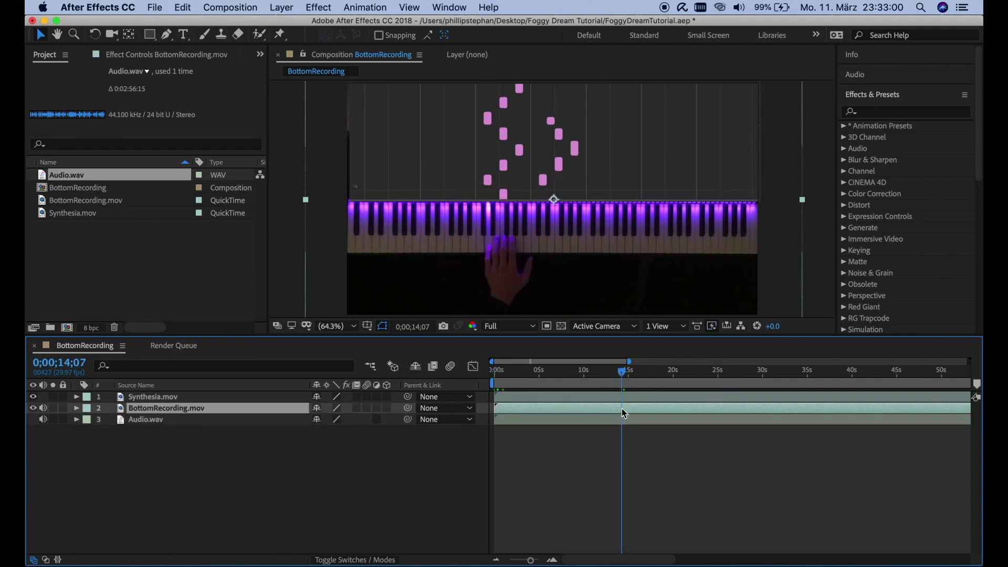
{"action": "left_click_drag", "start_coordinate": [621, 409], "coordinate": [500, 407]}
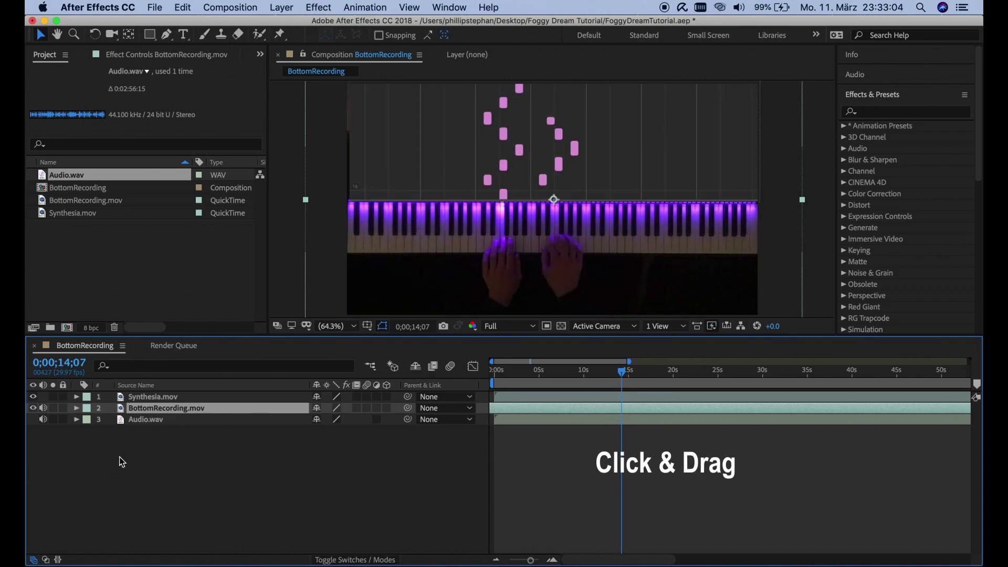
{"action": "left_click", "coordinate": [88, 427]}
- Show Audio.wav's waveform and nudge BottomRecording.mov by frames until it syncs with the notes
{"action": "left_click", "coordinate": [76, 419]}
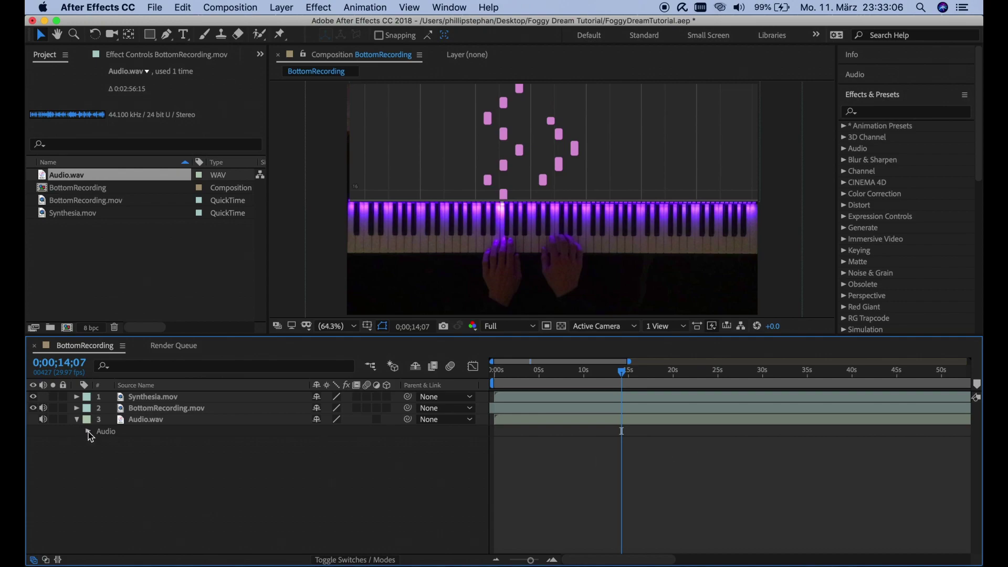
{"action": "left_click", "coordinate": [88, 431]}
{"action": "left_click", "coordinate": [99, 453]}
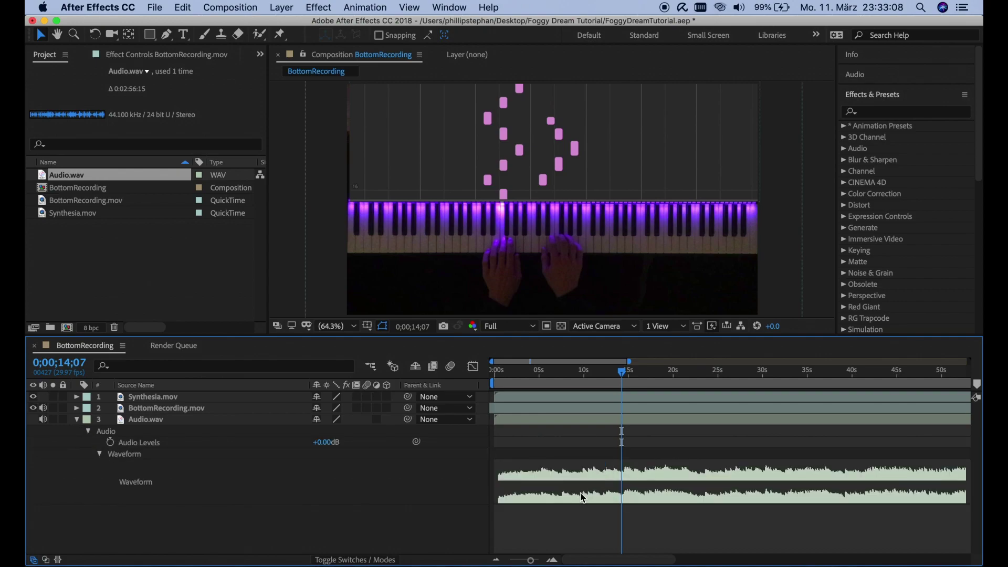
{"action": "left_click_drag", "start_coordinate": [531, 560], "coordinate": [536, 563]}
{"action": "left_click", "coordinate": [496, 374]}
{"action": "left_click", "coordinate": [503, 373]}
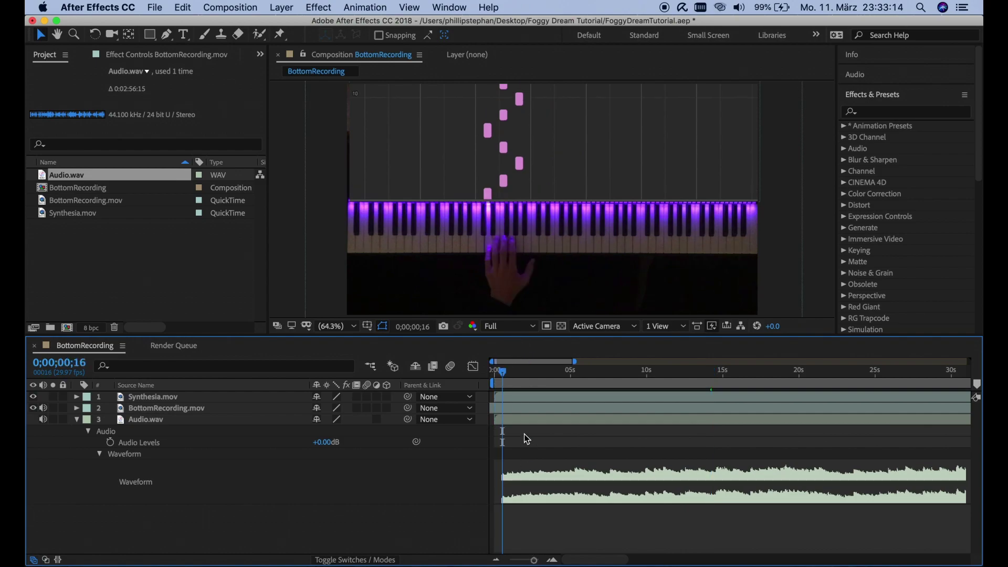
{"action": "left_click_drag", "start_coordinate": [535, 561], "coordinate": [539, 560]}
{"action": "left_click", "coordinate": [691, 414]}
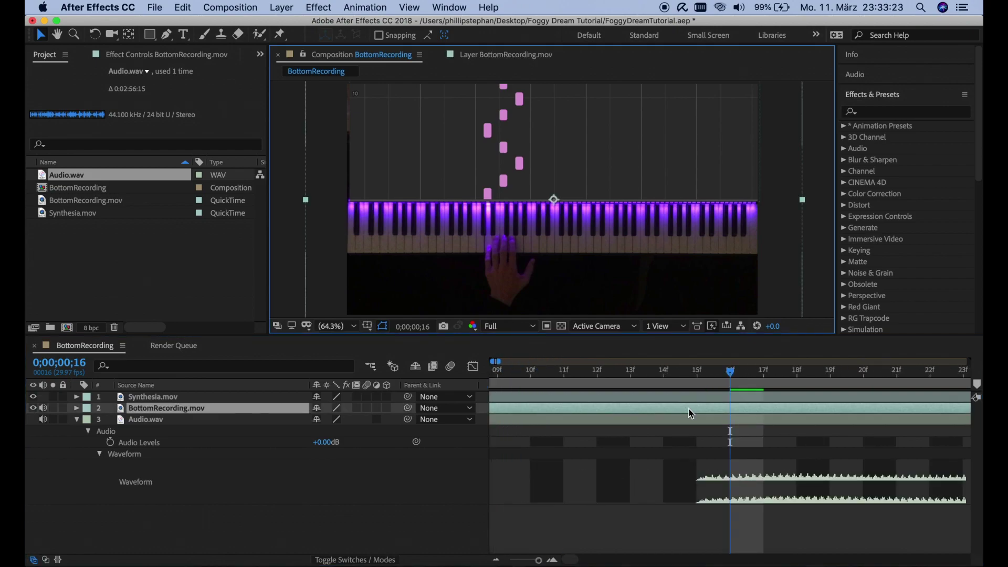
{"action": "left_click_drag", "start_coordinate": [691, 413], "coordinate": [666, 410]}
{"action": "left_click", "coordinate": [656, 400]}
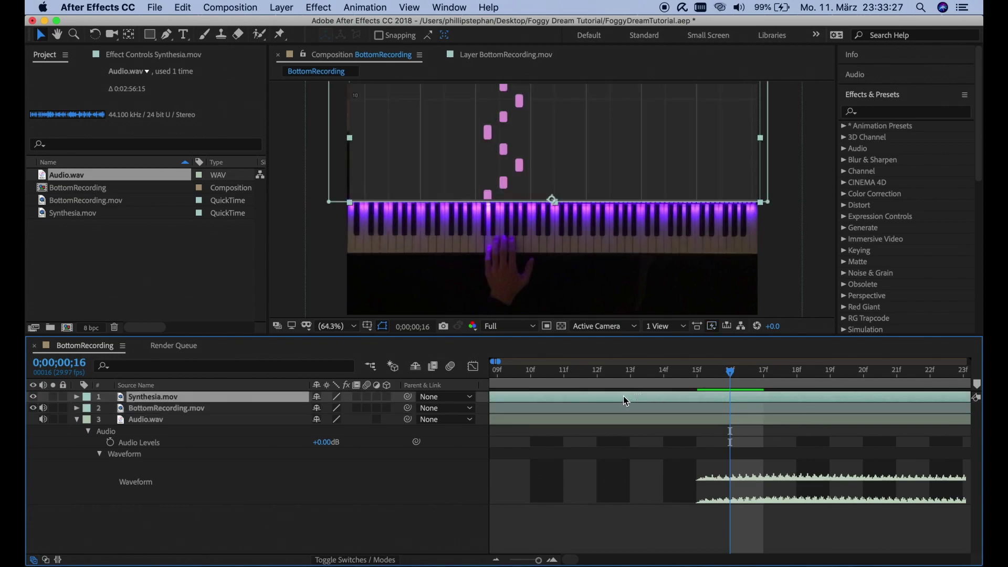
{"action": "left_click_drag", "start_coordinate": [637, 379], "coordinate": [697, 379]}
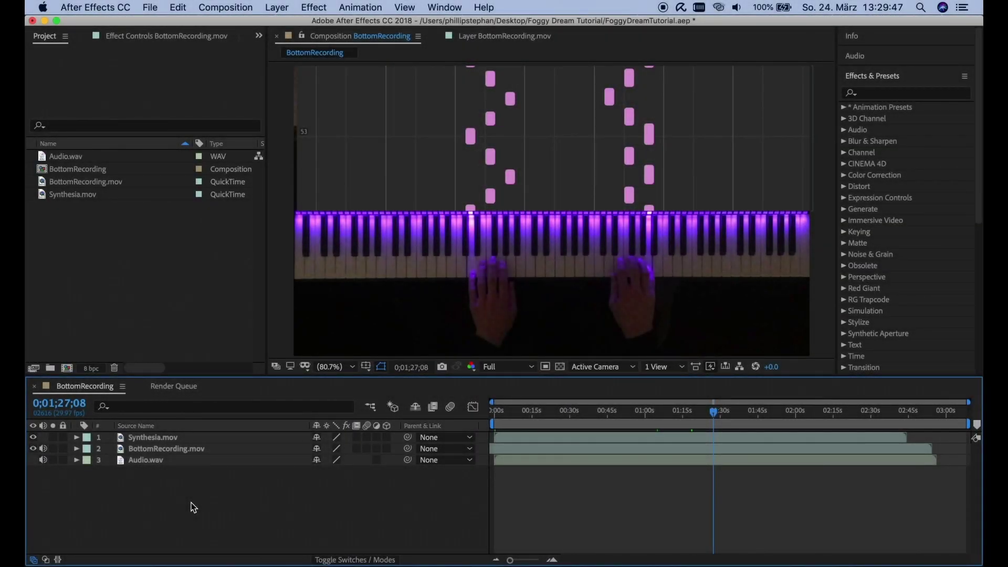
- Pre-compose all three layers into a new composition named 'setup'
{"action": "left_click_drag", "start_coordinate": [191, 502], "coordinate": [160, 444]}
{"action": "right_click", "coordinate": [159, 444]}
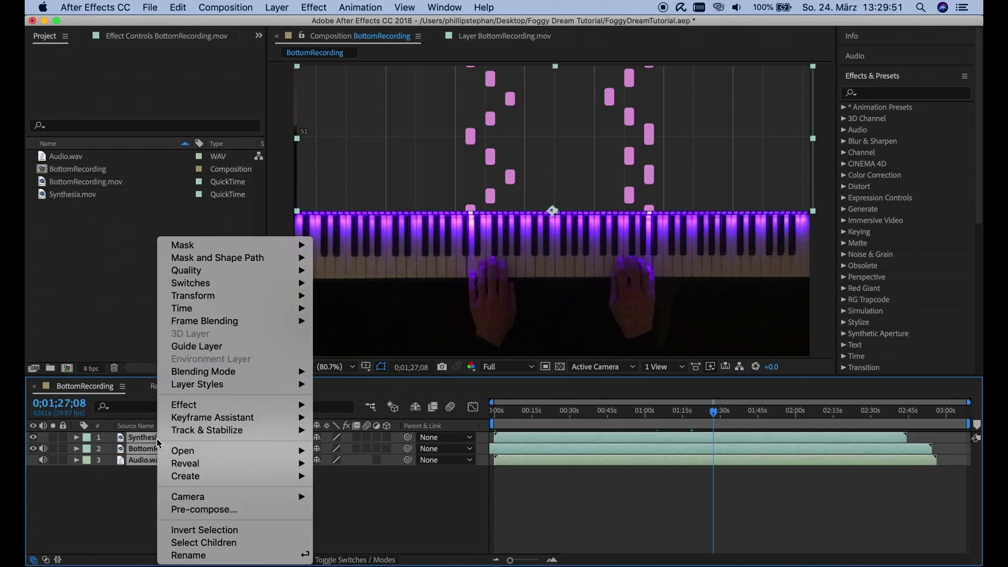
{"action": "left_click", "coordinate": [209, 510]}
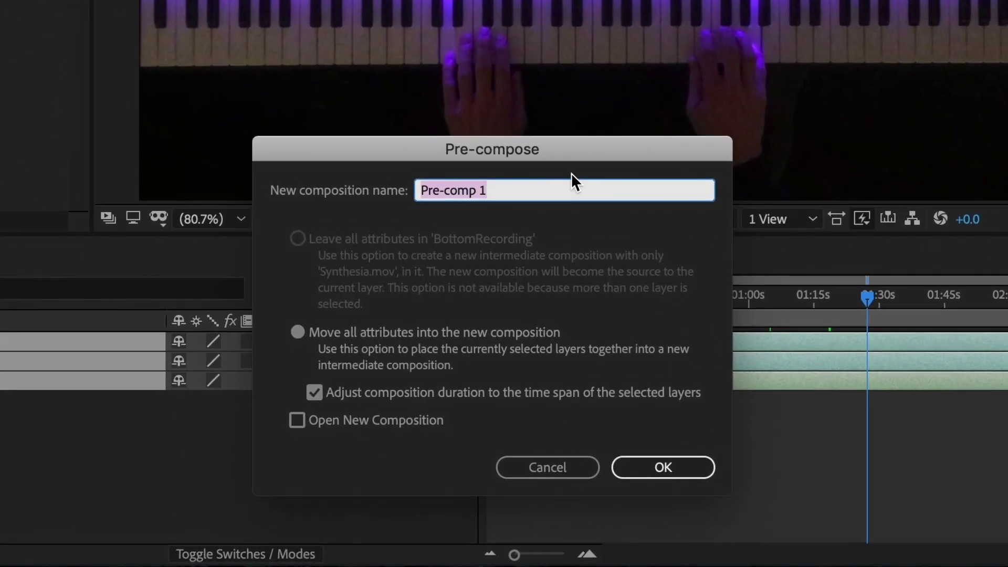
{"action": "type", "text": "setup"}
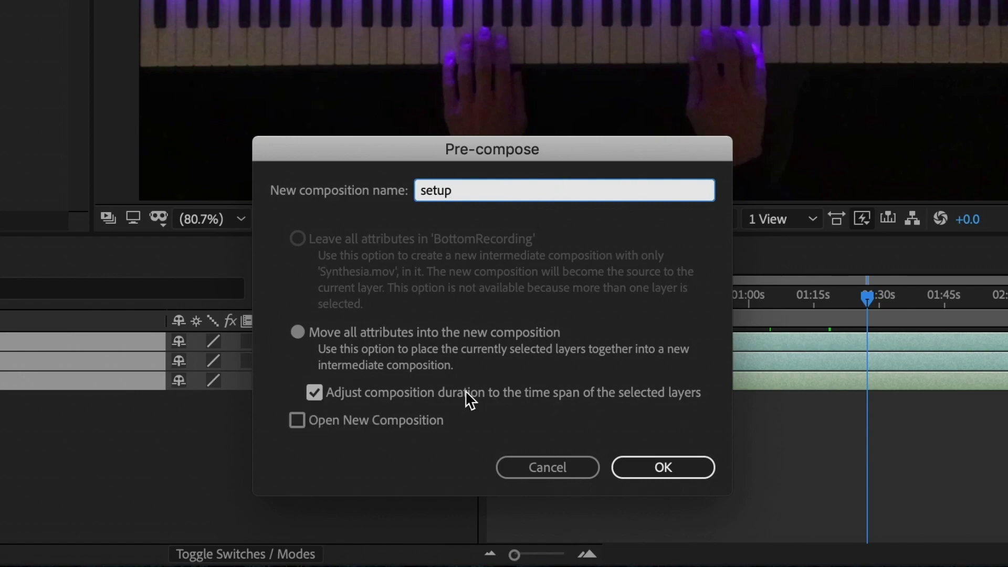
{"action": "left_click", "coordinate": [665, 469]}
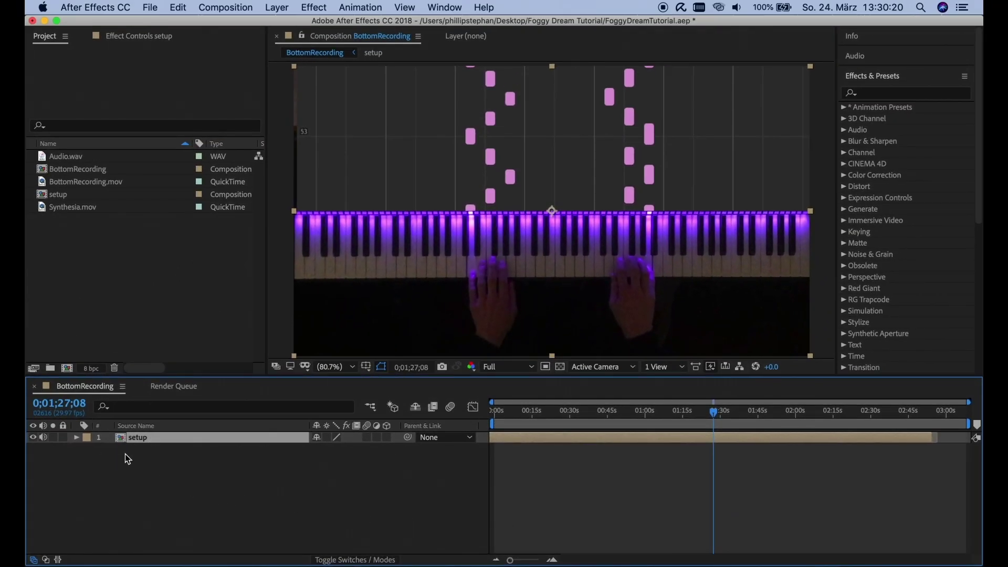
- Pre-compose the setup layer into 'precomp1' with Move all attributes enabled
{"action": "right_click", "coordinate": [169, 437]}
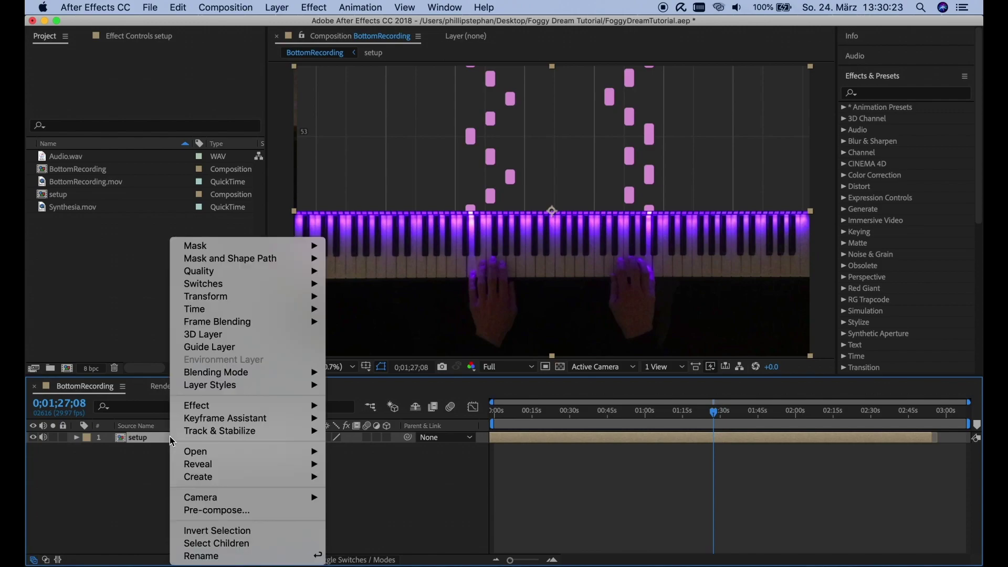
{"action": "left_click", "coordinate": [240, 512]}
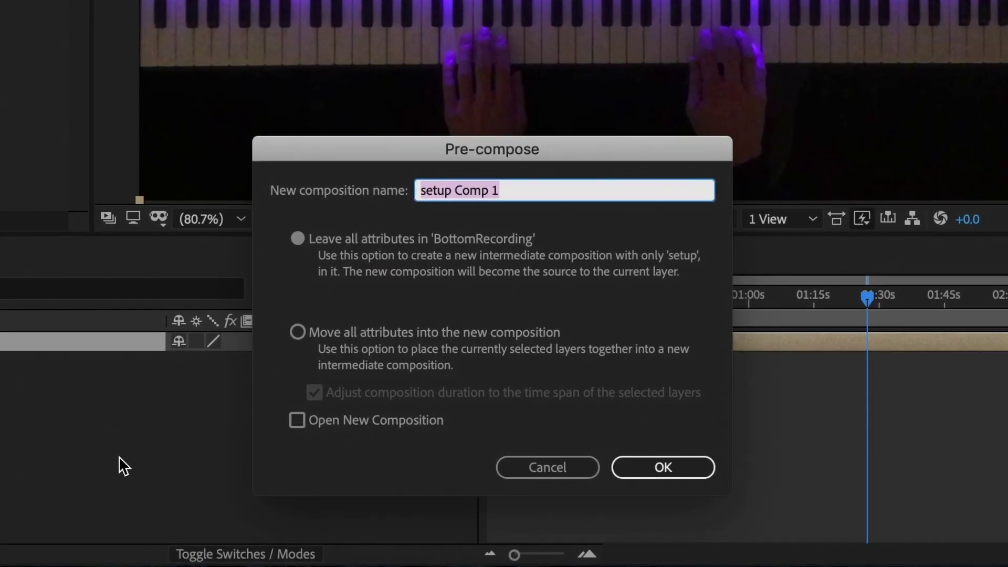
{"action": "type", "text": "precomp1"}
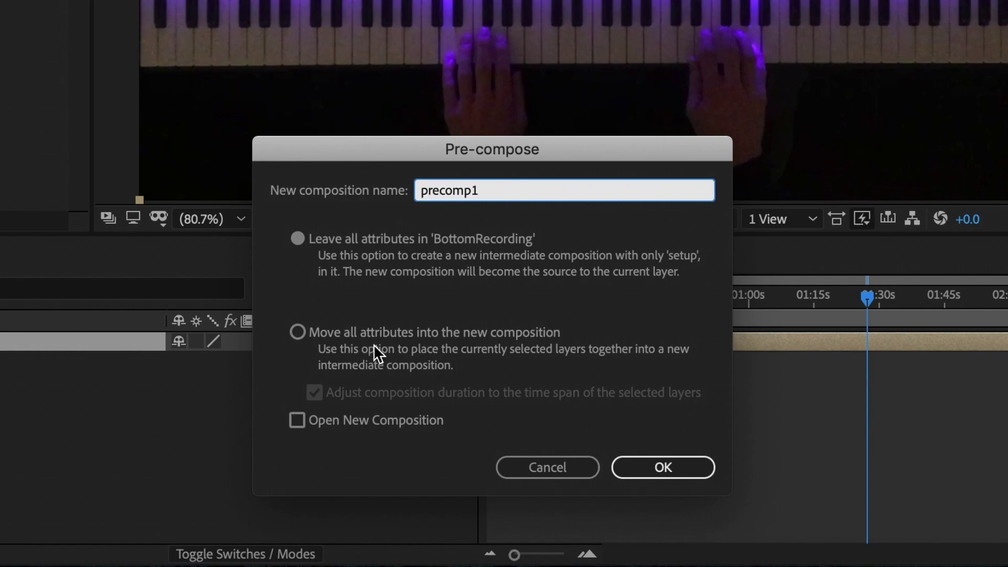
{"action": "left_click", "coordinate": [373, 344]}
{"action": "left_click", "coordinate": [362, 334]}
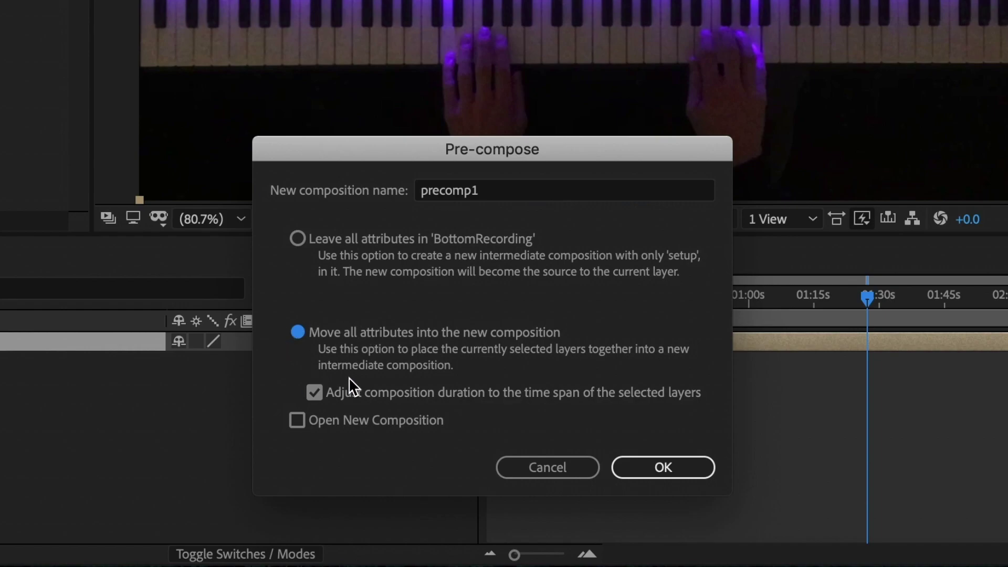
{"action": "left_click", "coordinate": [654, 475]}
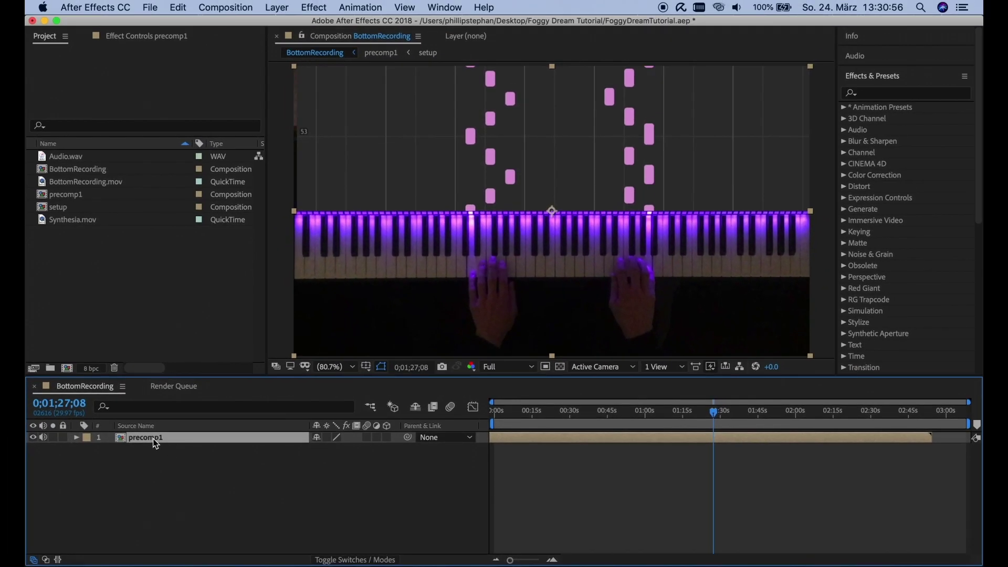
- Open precomp1 and apply the Extract effect to the setup layer
{"action": "double_click", "coordinate": [155, 439]}
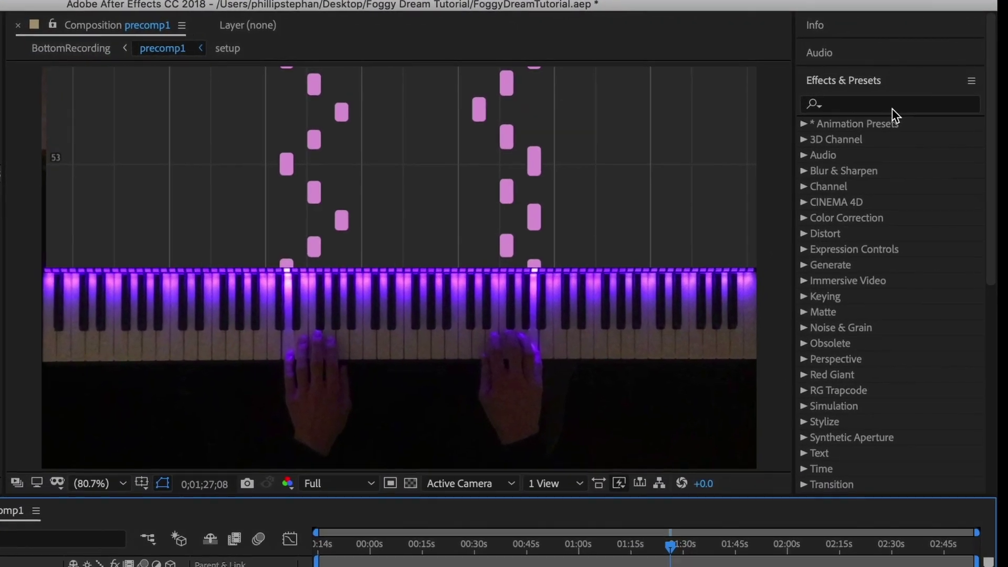
{"action": "left_click", "coordinate": [893, 109]}
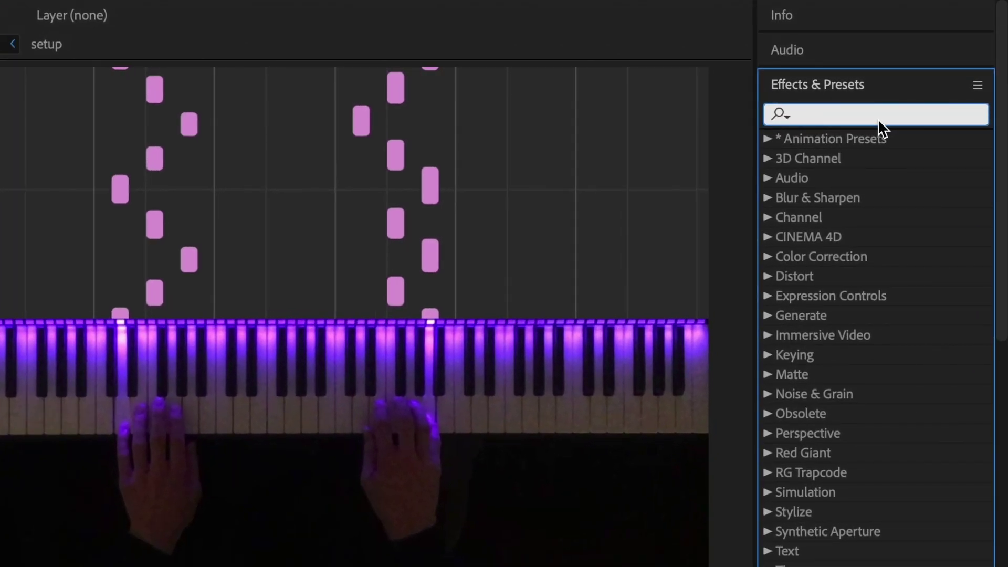
{"action": "type", "text": "extrac"}
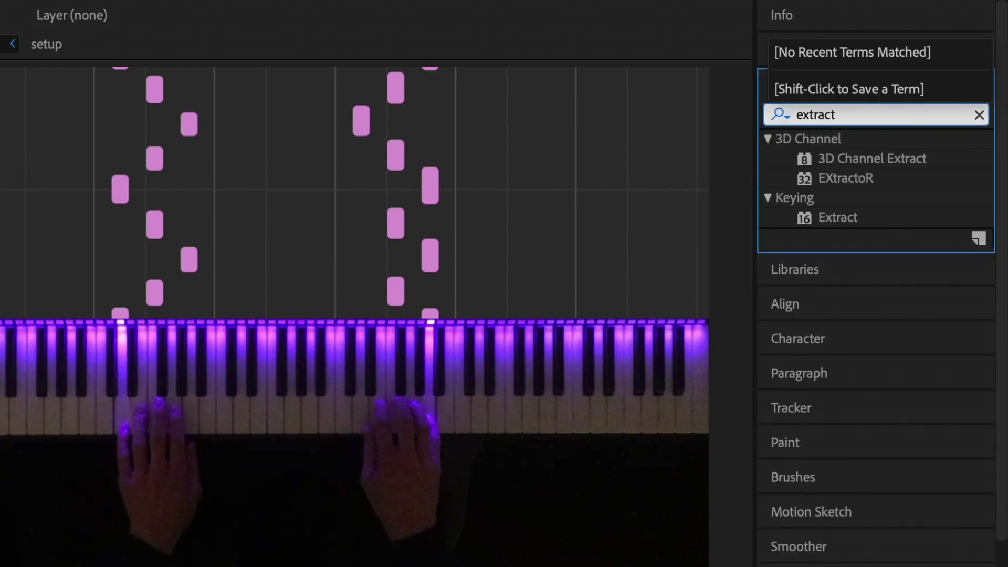
{"action": "type", "text": "t"}
{"action": "left_click_drag", "start_coordinate": [867, 216], "coordinate": [550, 197]}
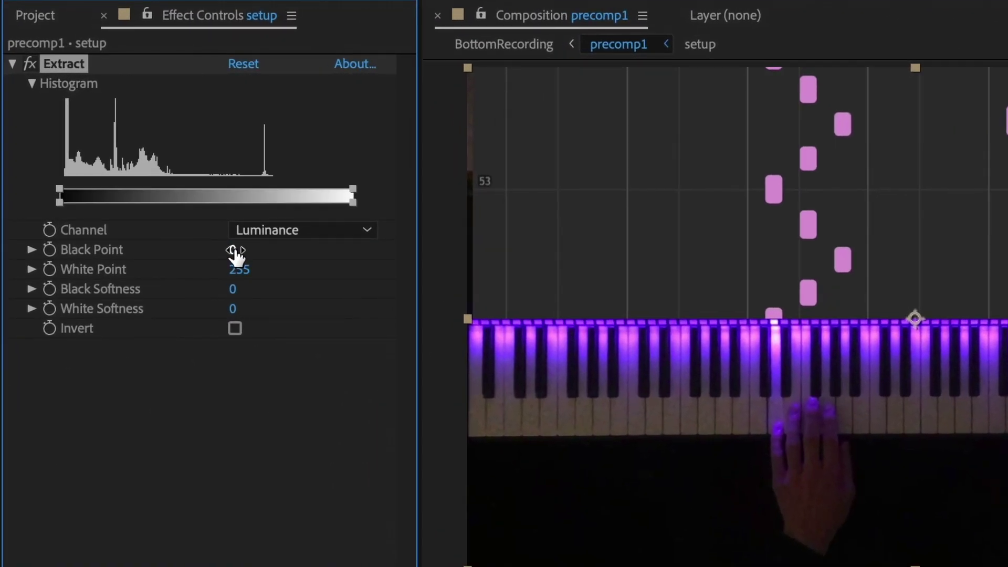
- Set Extract's Black Point to 165 and Black Softness to 10
{"action": "left_click", "coordinate": [159, 171]}
{"action": "type", "text": "165"}
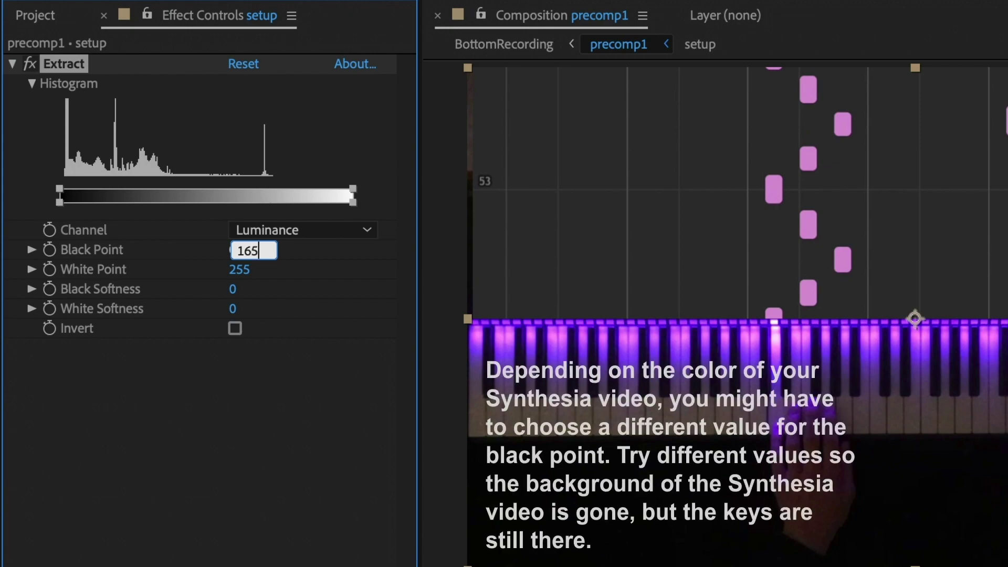
{"action": "key", "text": "Return"}
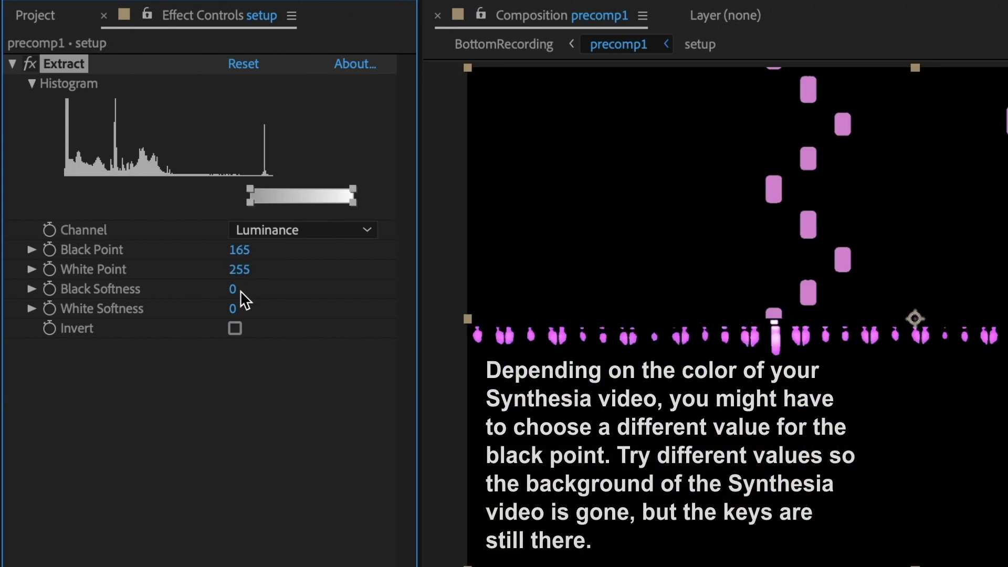
{"action": "left_click", "coordinate": [234, 290]}
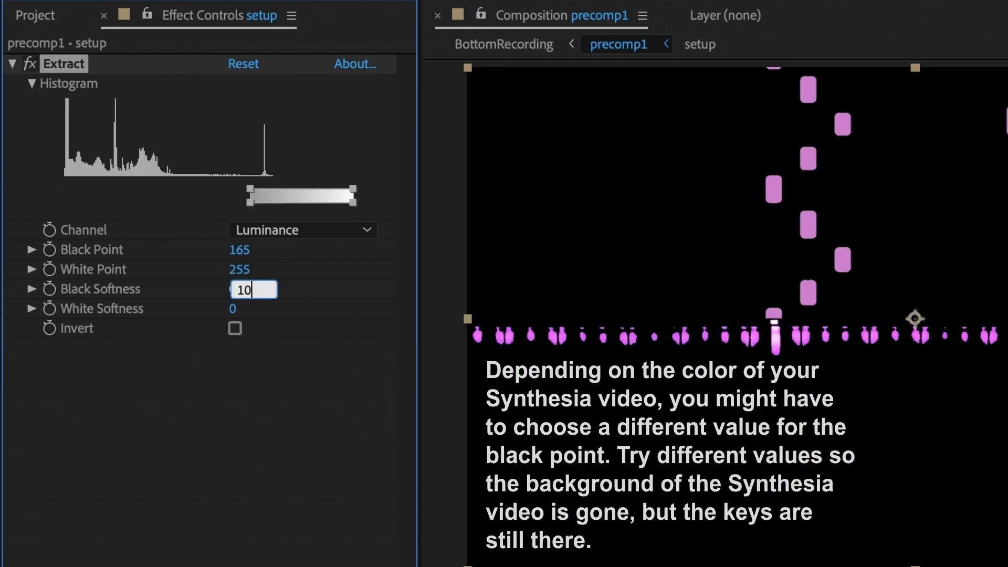
{"action": "key", "text": "Return"}
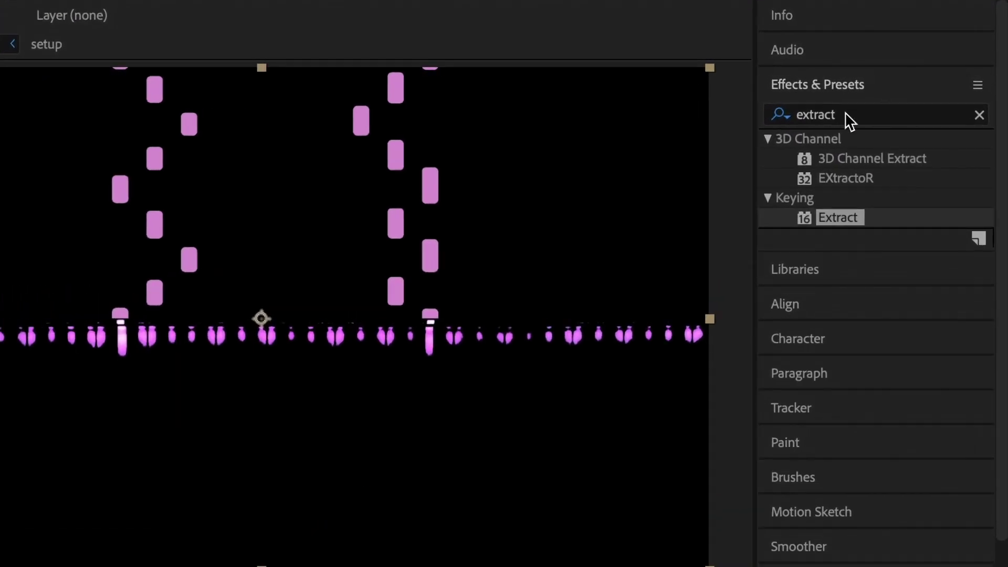
- Find Gradient Ramp in Effects & Presets and apply it to the notes layer
{"action": "left_click", "coordinate": [890, 96]}
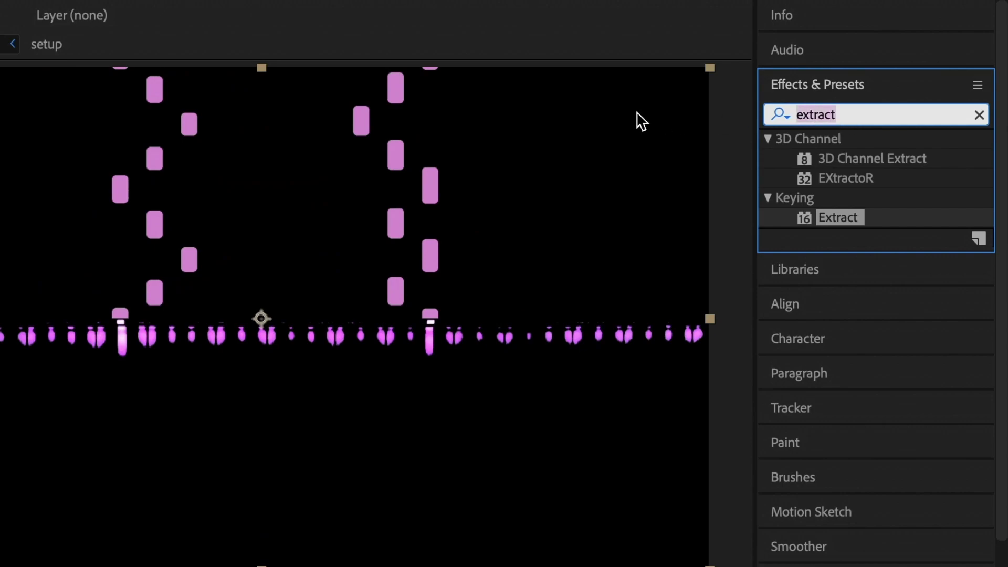
{"action": "type", "text": "gradien"}
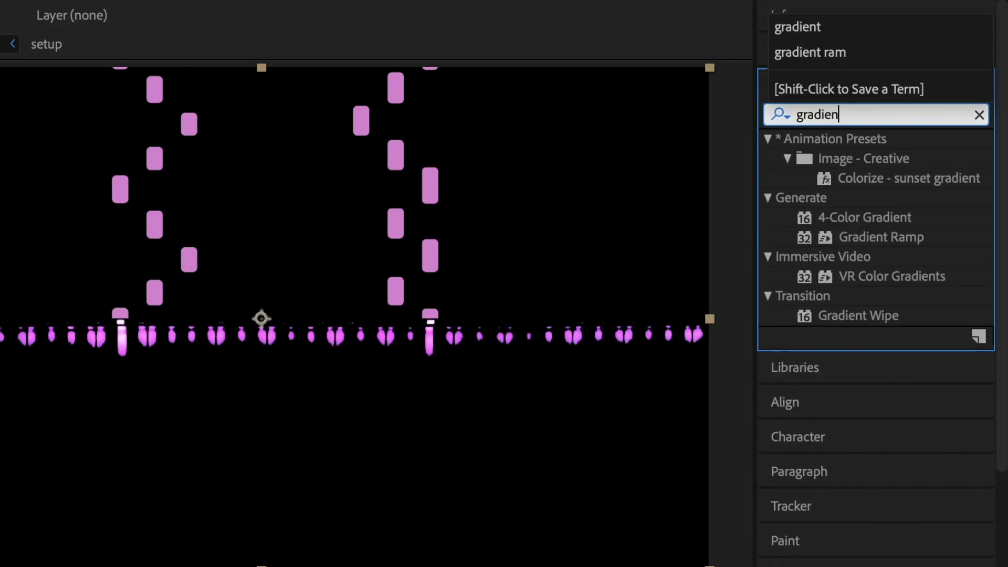
{"action": "type", "text": "t ramp"}
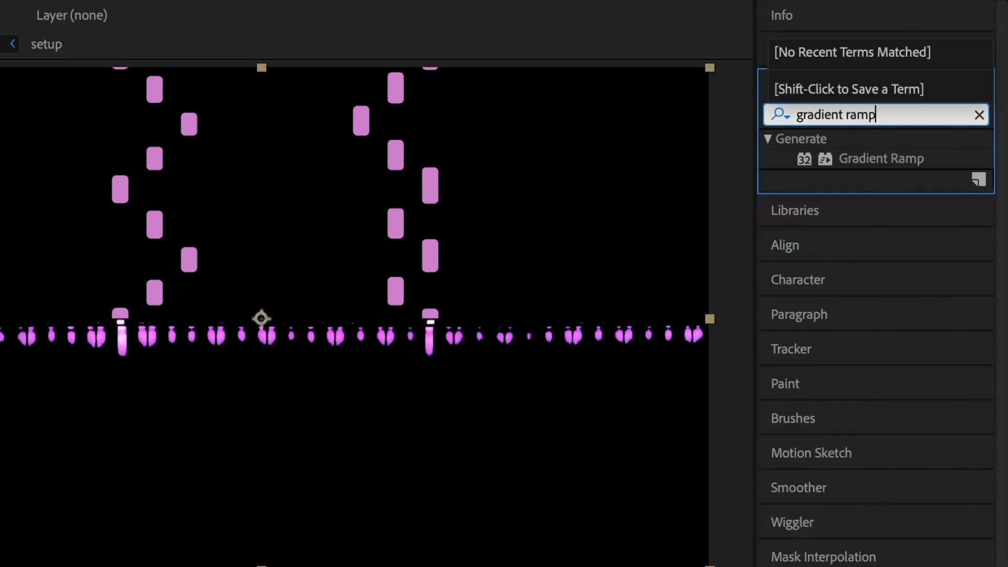
{"action": "left_click_drag", "start_coordinate": [852, 157], "coordinate": [255, 268]}
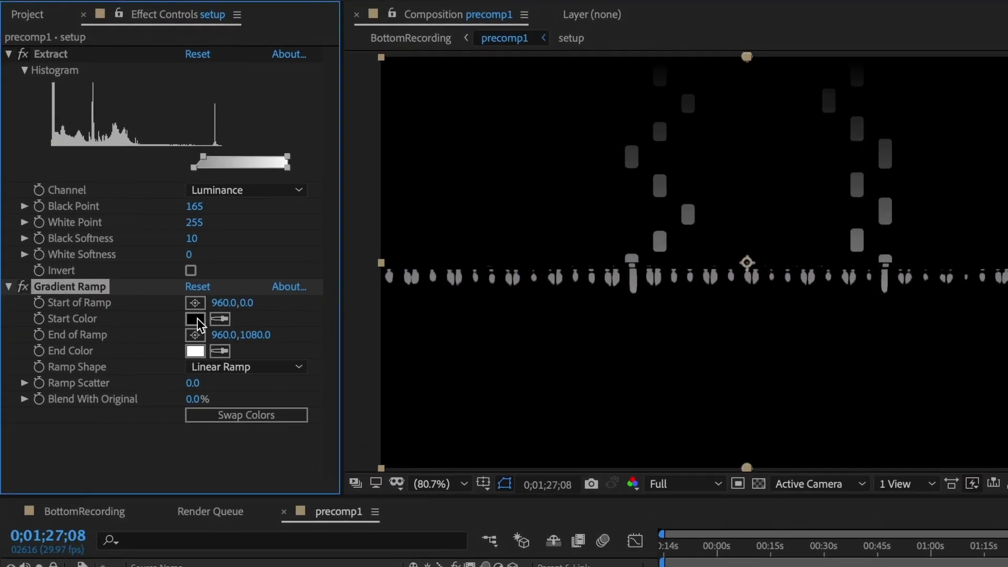
- Set the ramp's start colour to light pink-purple and its end colour to deep purple 66009F
{"action": "left_click", "coordinate": [197, 318]}
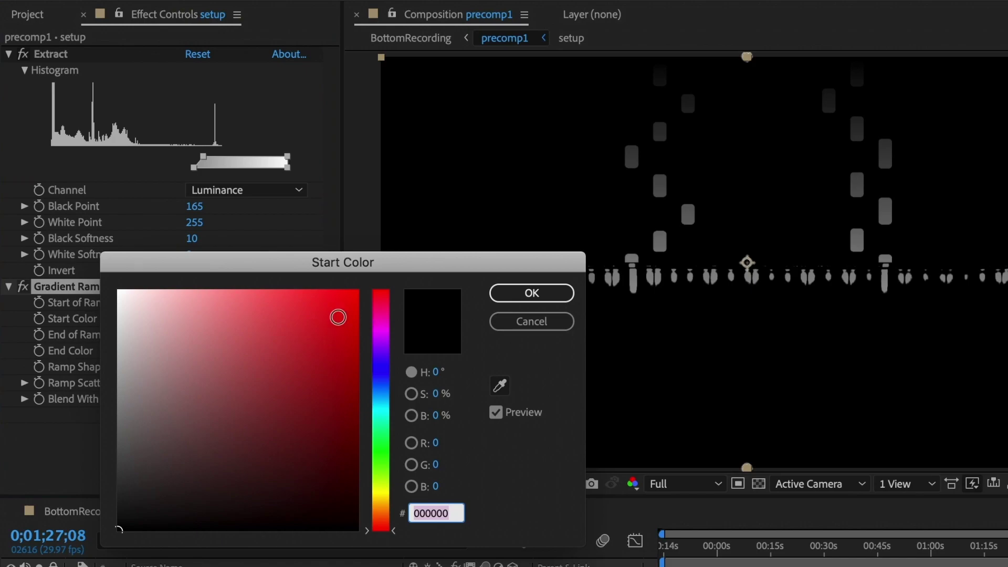
{"action": "left_click_drag", "start_coordinate": [391, 362], "coordinate": [389, 341]}
{"action": "mouse_move", "coordinate": [250, 306]}
{"action": "left_mouse_down"}
{"action": "mouse_move", "coordinate": [181, 288]}
{"action": "mouse_move", "coordinate": [205, 292]}
{"action": "mouse_move", "coordinate": [199, 317]}
{"action": "left_mouse_up"}
{"action": "left_click", "coordinate": [510, 292]}
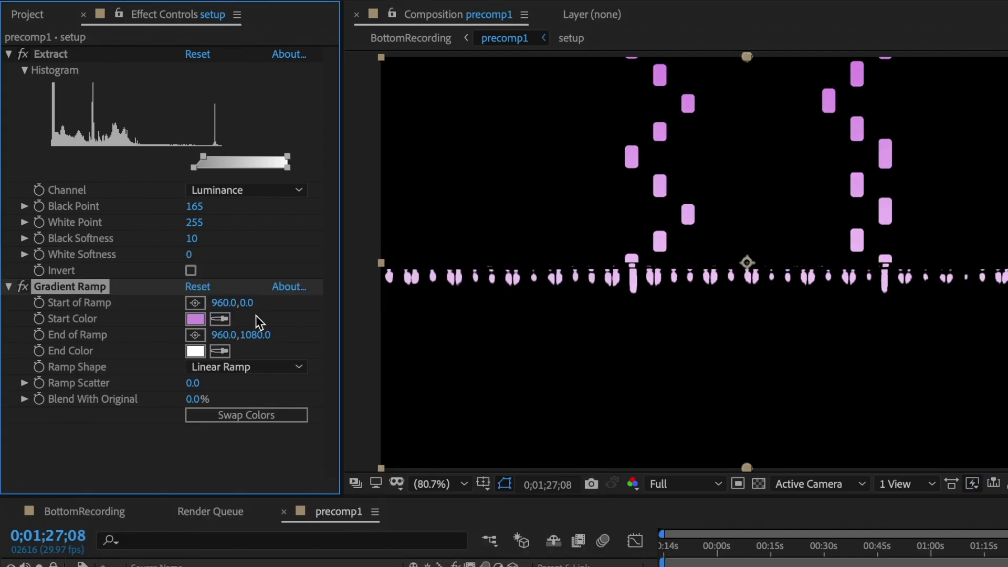
{"action": "left_click", "coordinate": [191, 350]}
{"action": "left_click", "coordinate": [392, 348]}
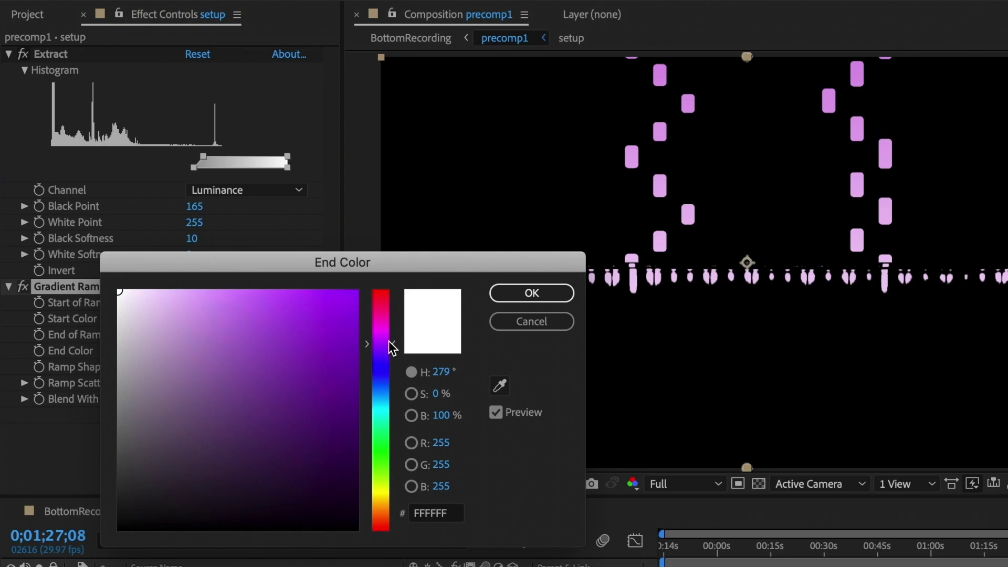
{"action": "left_click", "coordinate": [357, 381]}
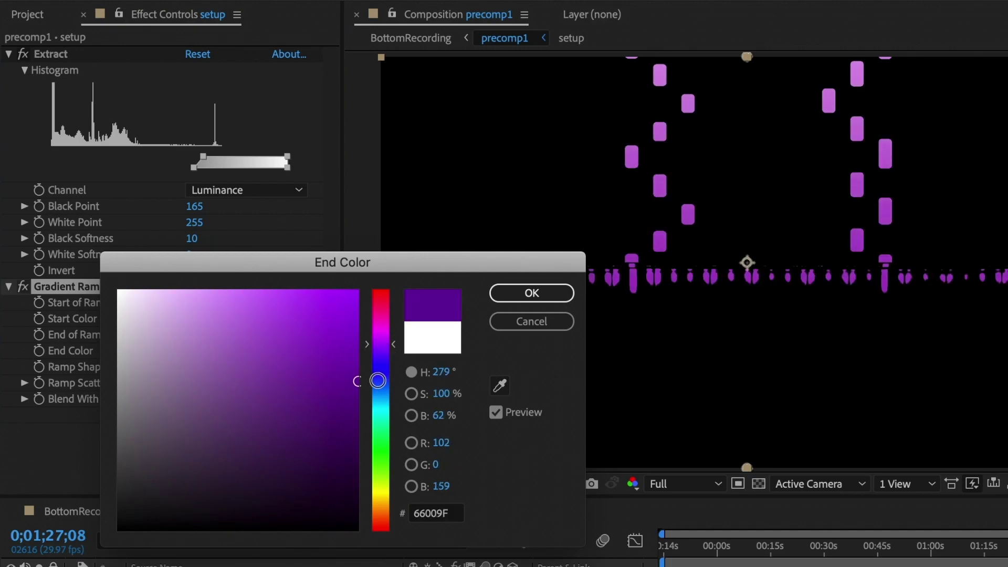
{"action": "left_click", "coordinate": [538, 298]}
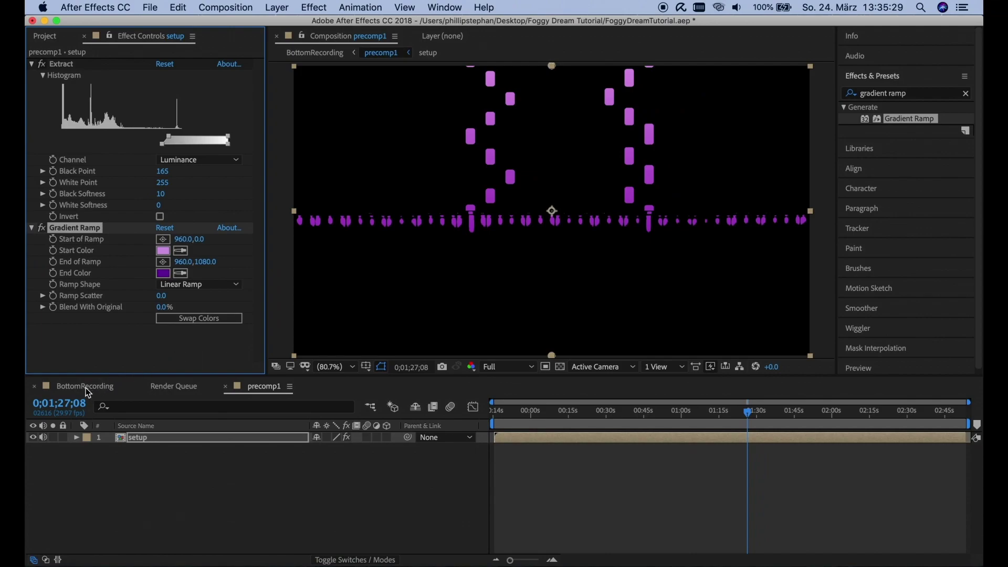
- In BottomRecording, pre-compose the precomp1 layer into a new composition named precomp2
{"action": "left_click", "coordinate": [84, 386]}
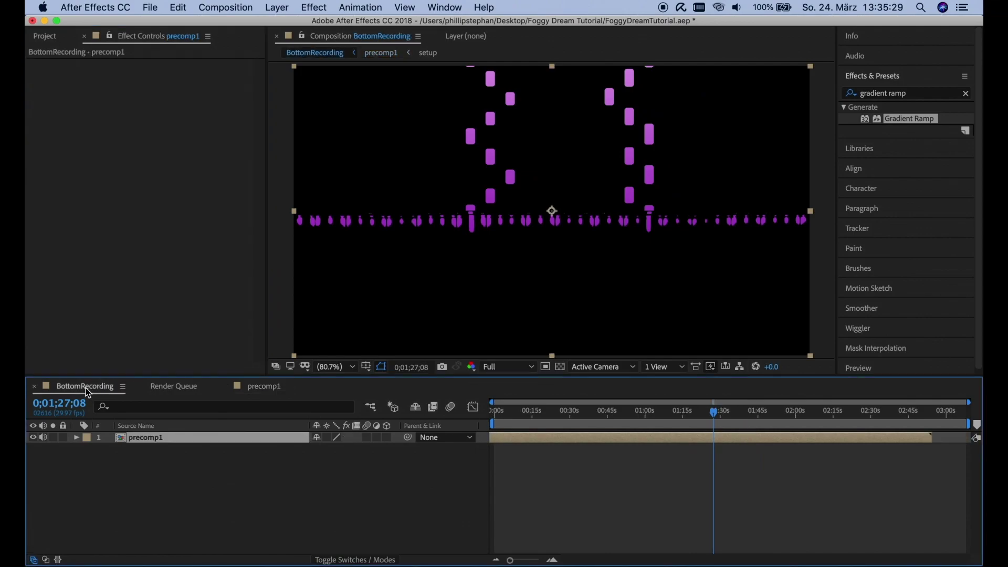
{"action": "right_click", "coordinate": [190, 441]}
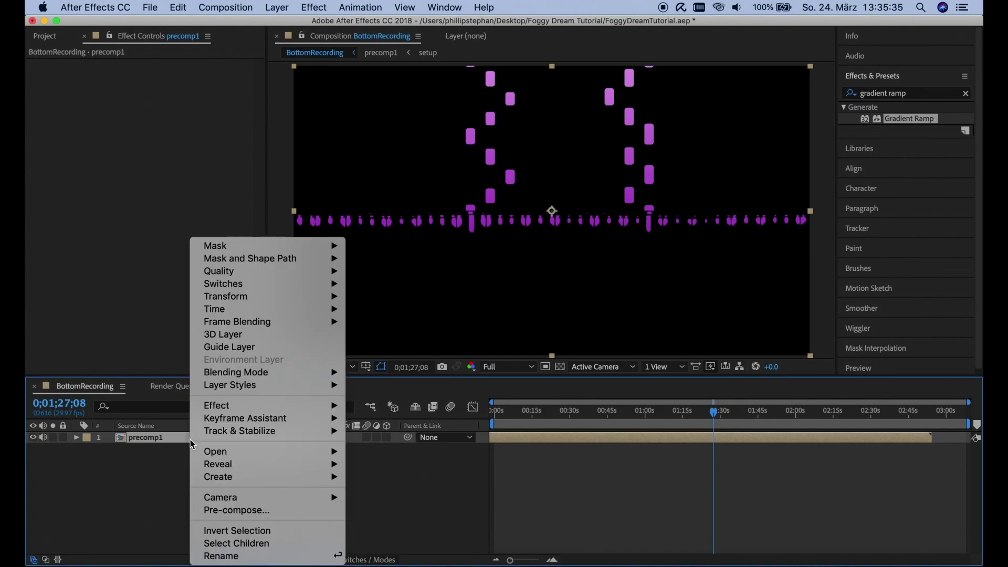
{"action": "left_click", "coordinate": [251, 510]}
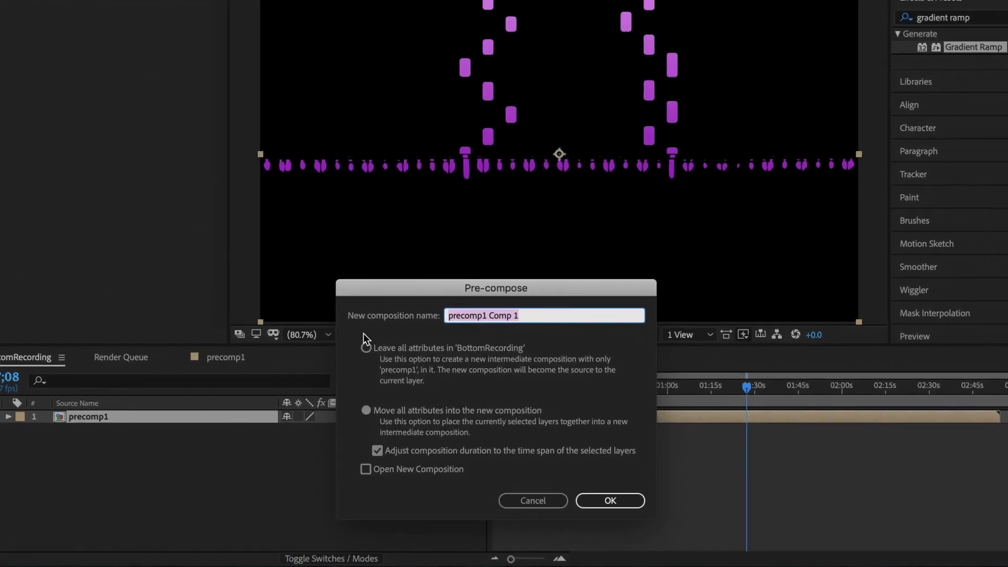
{"action": "left_click", "coordinate": [528, 348]}
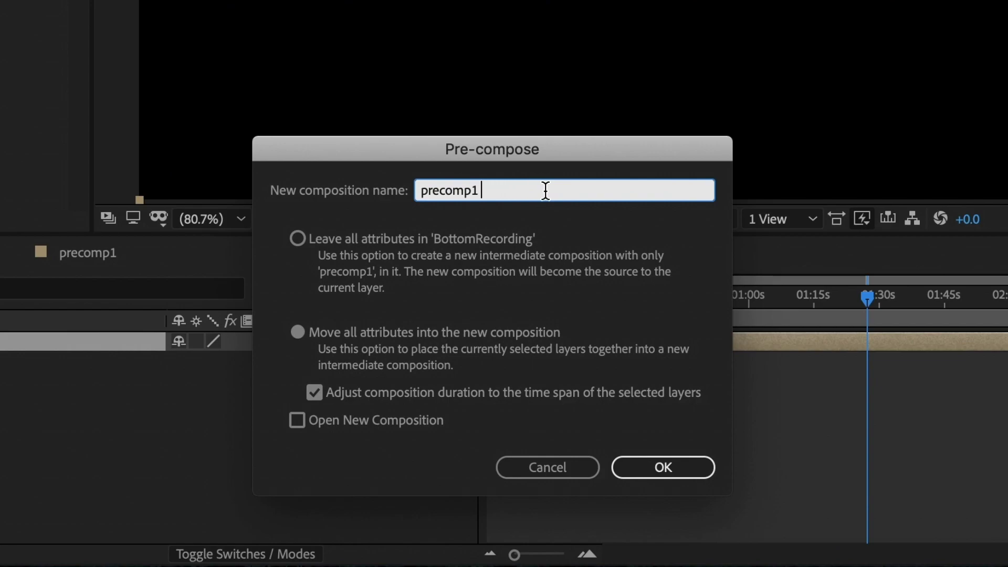
{"action": "key", "text": "BackSpace"}
{"action": "left_click", "coordinate": [680, 467]}
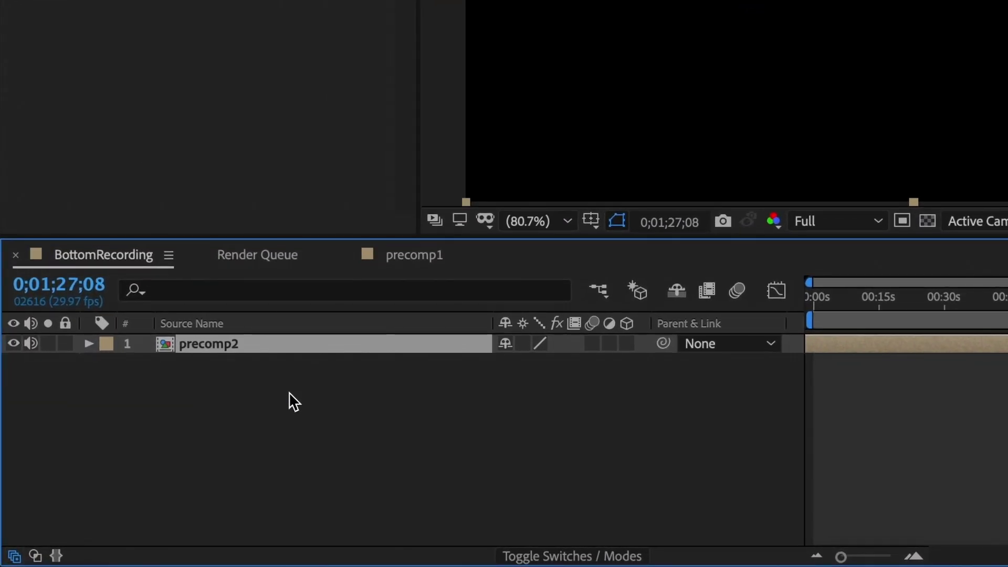
- Duplicate the precomp2 layer and rename the copy precomp3
{"action": "key", "text": "ctrl+d"}
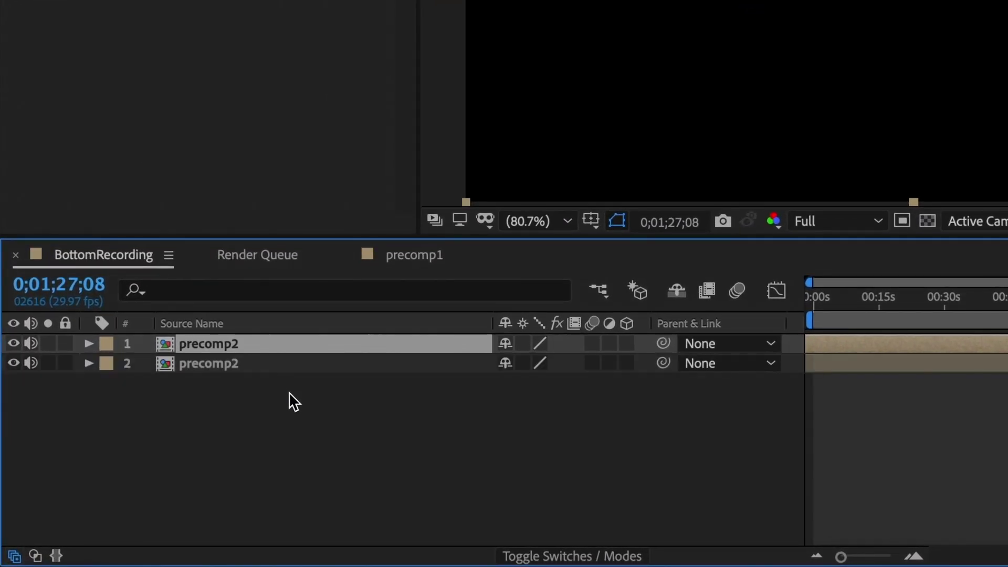
{"action": "right_click", "coordinate": [232, 343]}
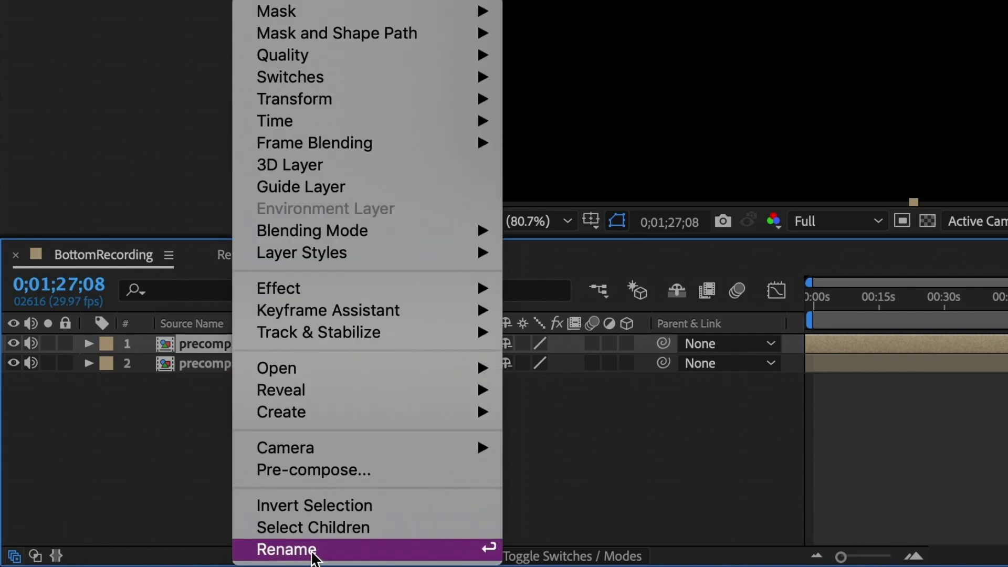
{"action": "left_click", "coordinate": [286, 549]}
{"action": "left_click", "coordinate": [318, 343]}
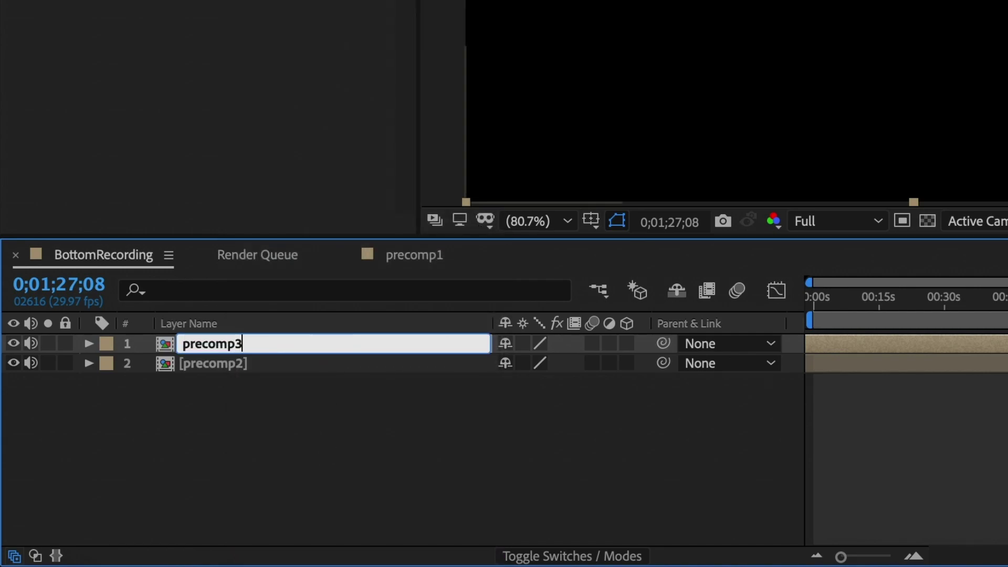
{"action": "type", "text": "3"}
{"action": "key", "text": "Return"}
{"action": "left_click", "coordinate": [385, 415]}
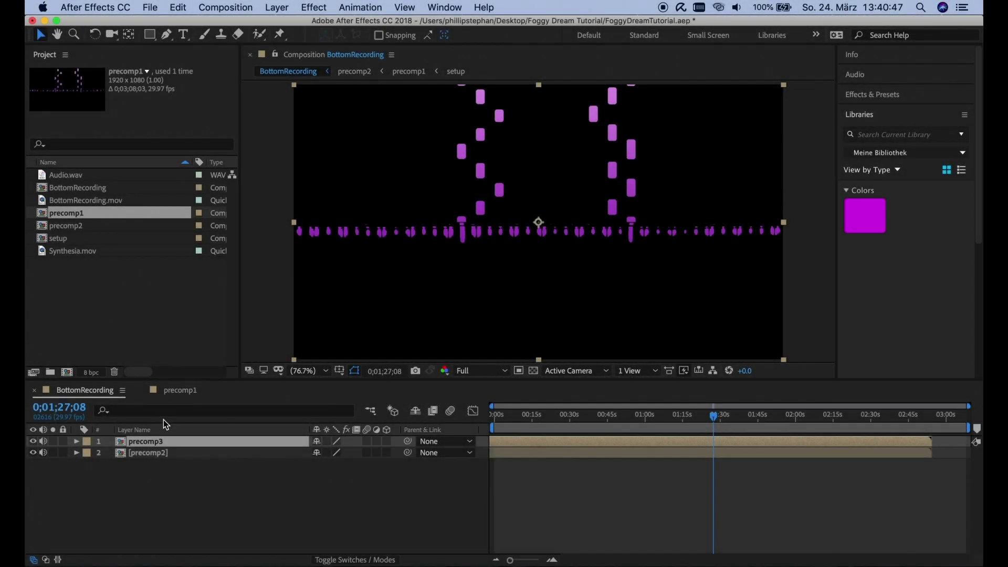
- Draw a full-width rectangle mask on precomp3 with its edge on the keyboard line
{"action": "left_click", "coordinate": [150, 37]}
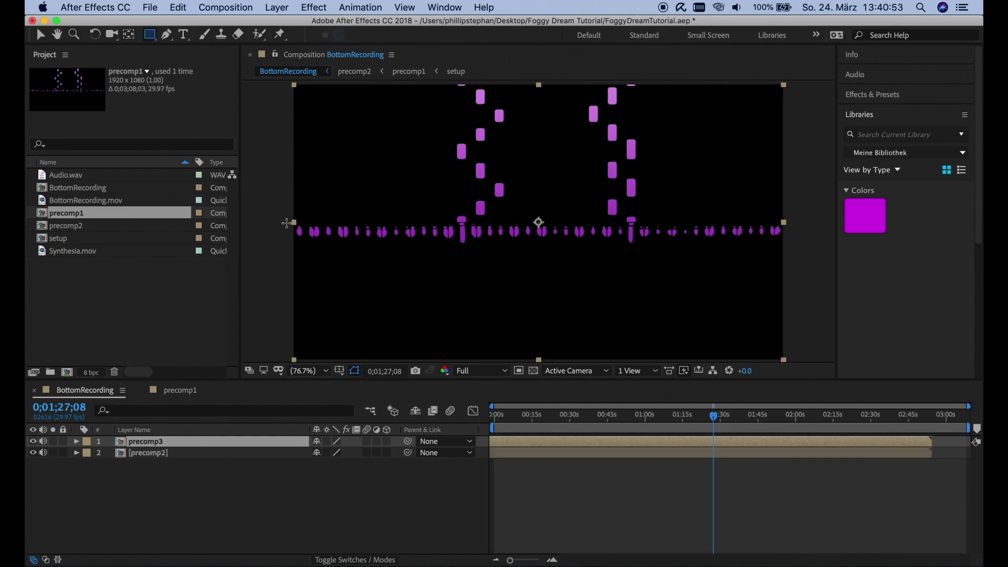
{"action": "left_click_drag", "start_coordinate": [286, 223], "coordinate": [798, 217]}
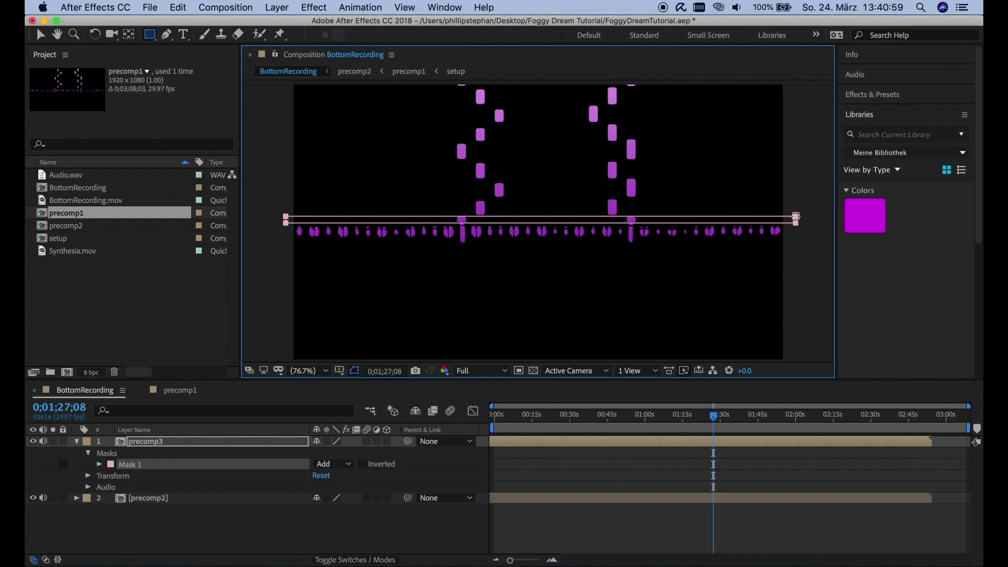
{"action": "left_click_drag", "start_coordinate": [796, 216], "coordinate": [795, 216]}
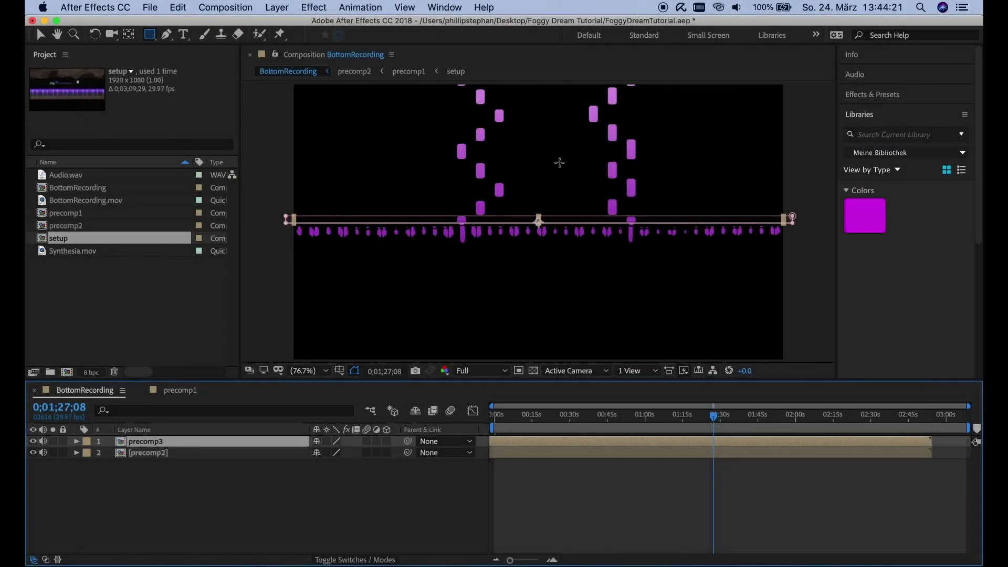
- Add the setup composition from the Project panel as the bottom layer of the timeline
{"action": "left_click", "coordinate": [41, 36]}
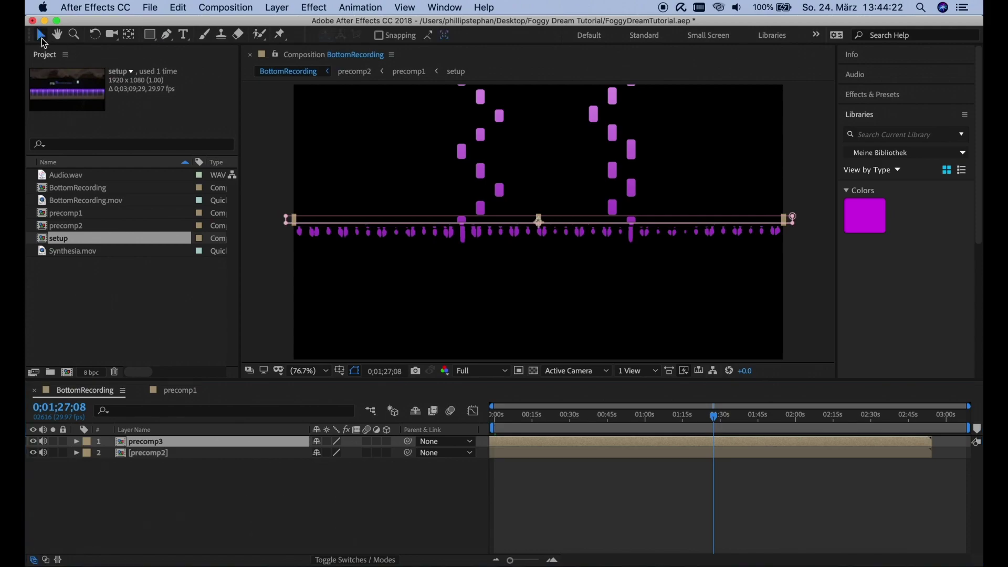
{"action": "left_click", "coordinate": [55, 244]}
{"action": "left_click_drag", "start_coordinate": [84, 342], "coordinate": [124, 475]}
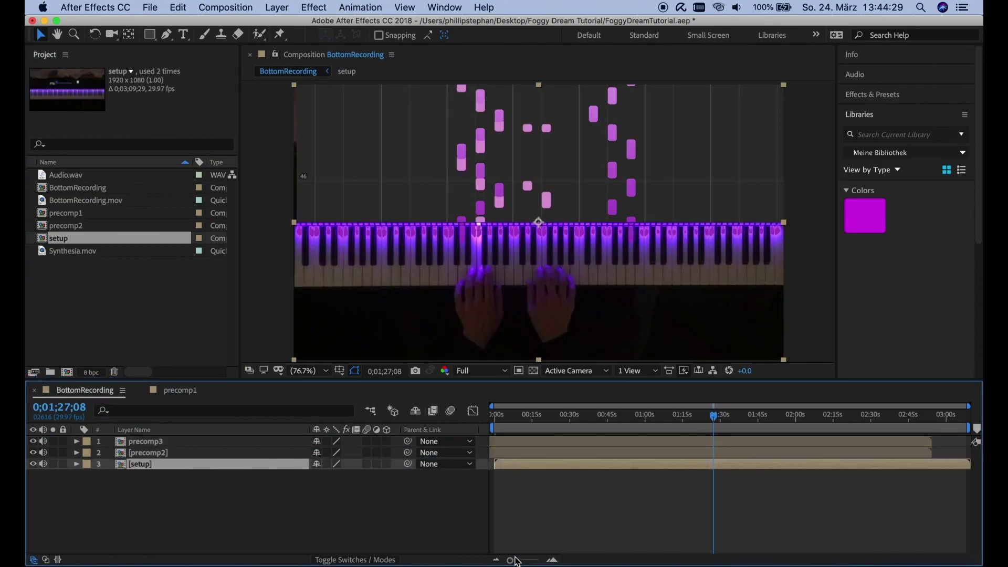
{"action": "left_click_drag", "start_coordinate": [515, 560], "coordinate": [525, 560]}
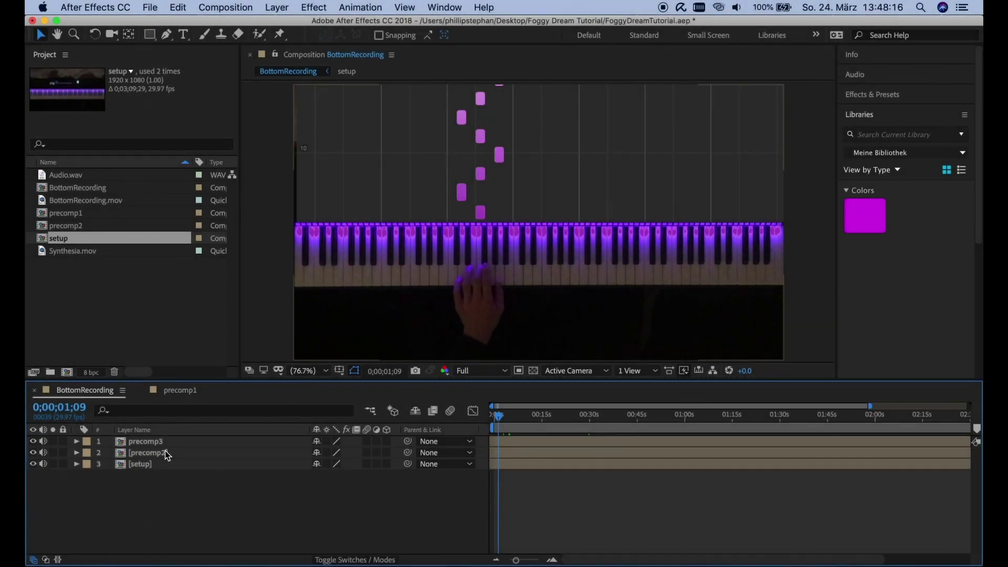
- Draw a rectangle mask on precomp2 covering the area above the keys
{"action": "left_click", "coordinate": [165, 453]}
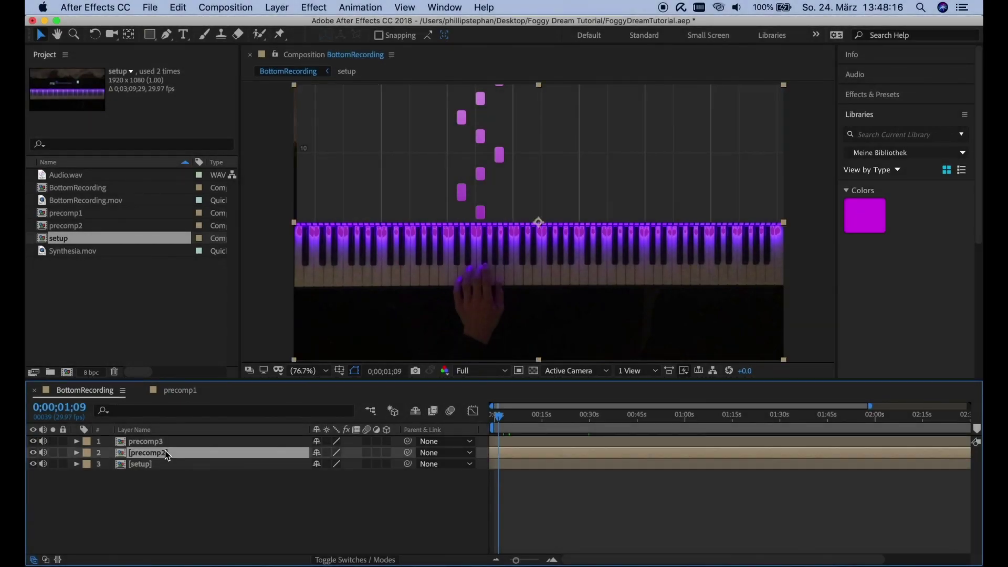
{"action": "left_click", "coordinate": [151, 35]}
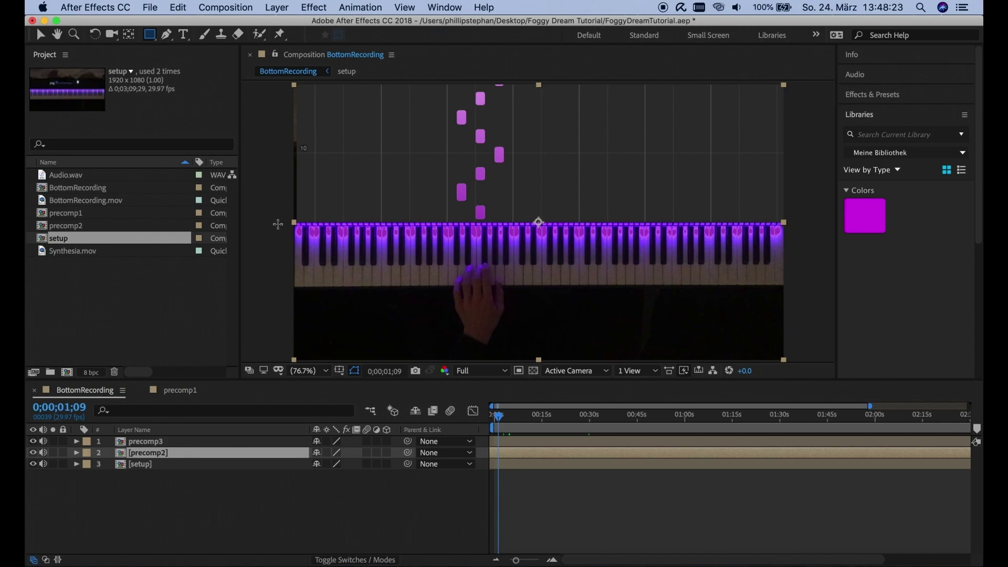
{"action": "left_click_drag", "start_coordinate": [277, 224], "coordinate": [803, 80]}
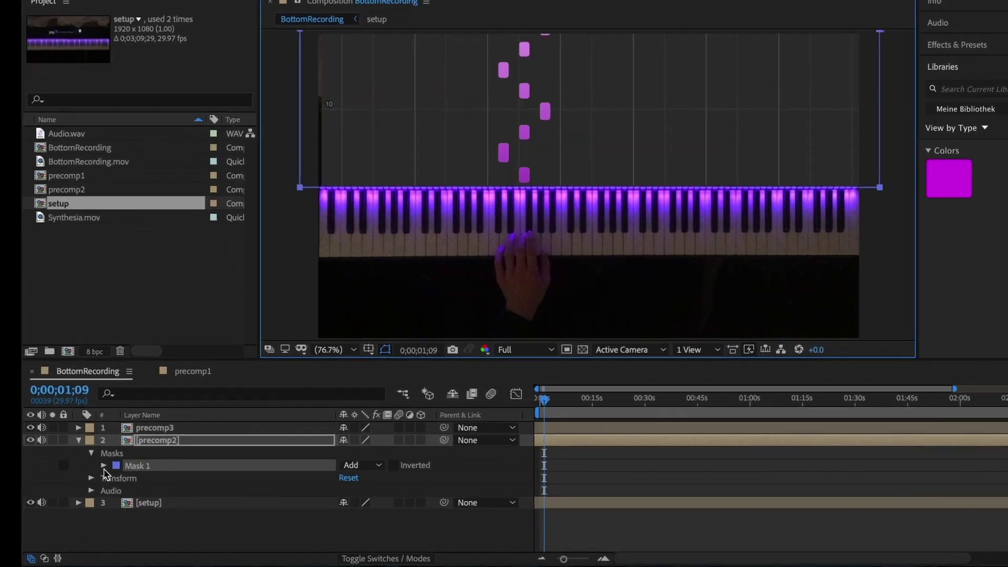
- Set precomp2's Mask 1 shape to Left 0, Top 0, Right 1920, Bottom 540 px
{"action": "left_click", "coordinate": [99, 476]}
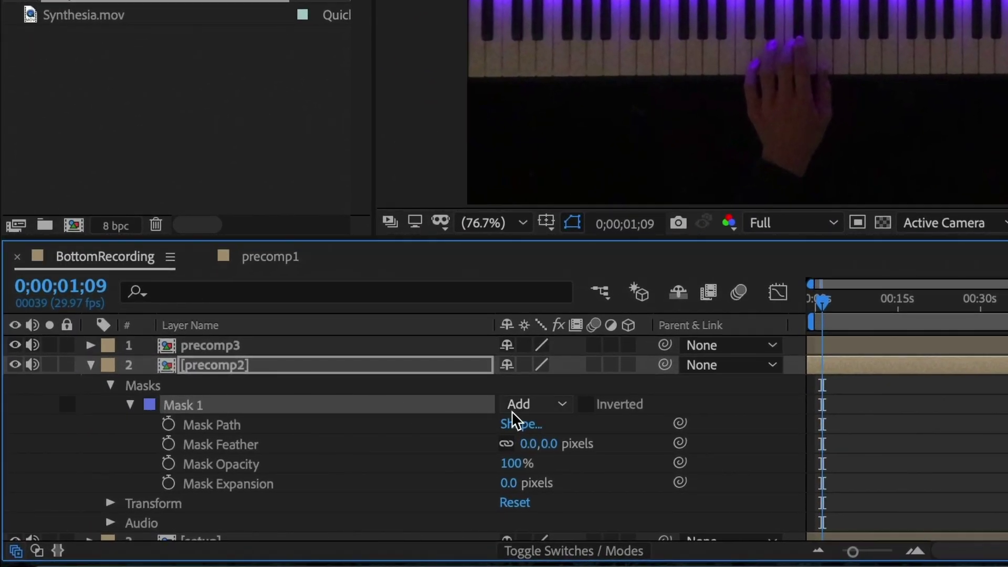
{"action": "left_click", "coordinate": [517, 423]}
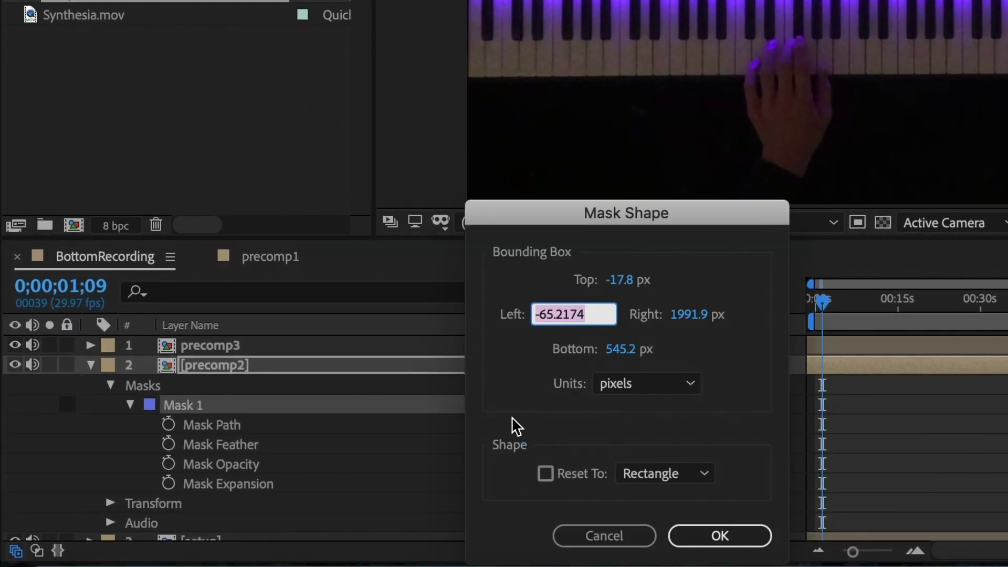
{"action": "type", "text": "0"}
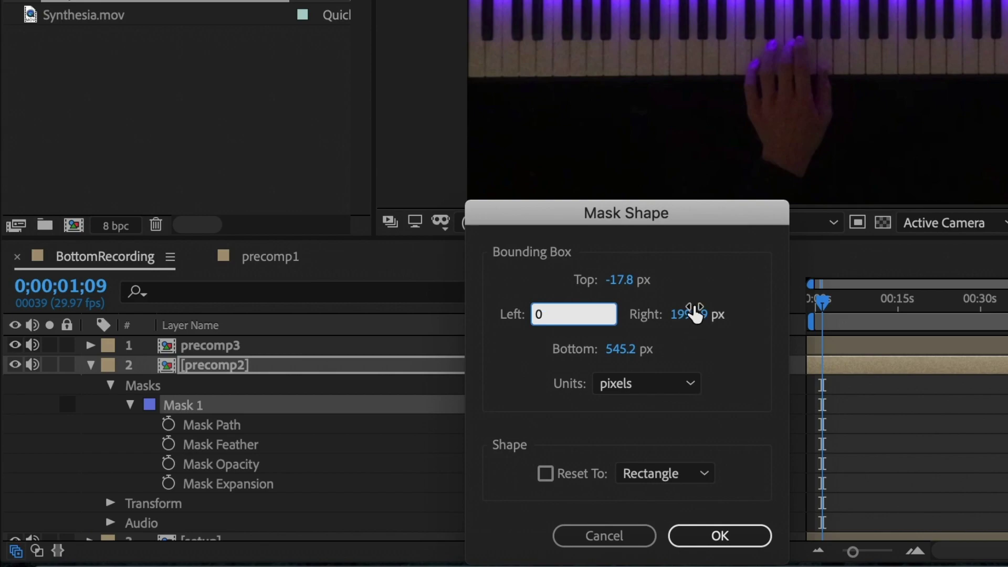
{"action": "left_click", "coordinate": [625, 280]}
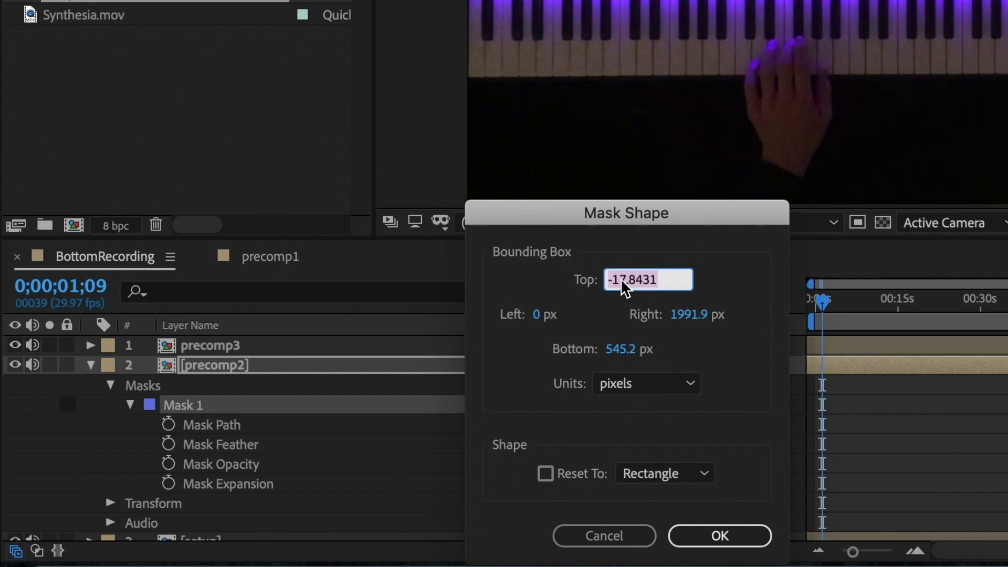
{"action": "type", "text": "0"}
{"action": "left_click", "coordinate": [701, 328]}
{"action": "type", "text": "1920"}
{"action": "left_click", "coordinate": [625, 350]}
{"action": "type", "text": "54"}
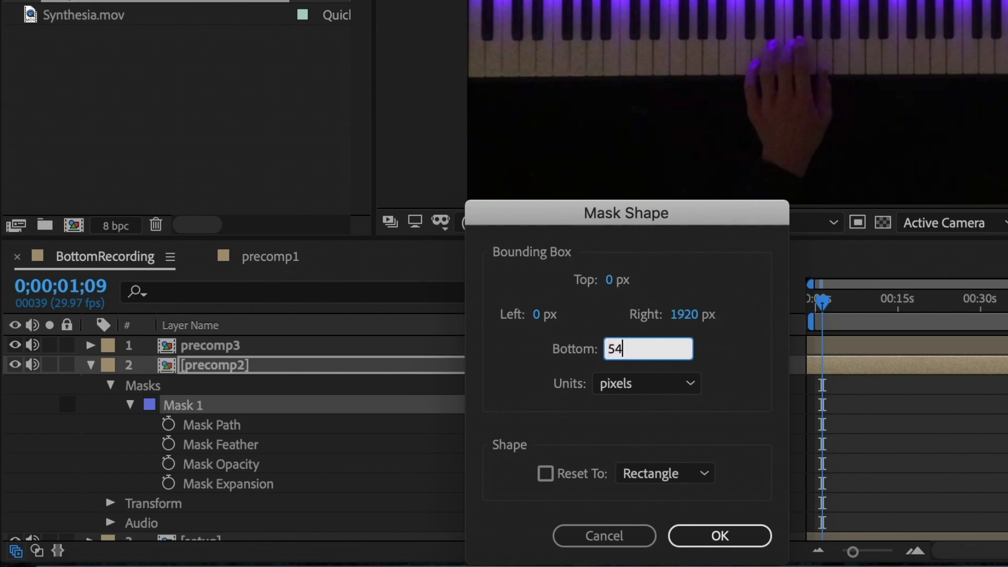
{"action": "type", "text": "0"}
{"action": "left_click", "coordinate": [704, 252]}
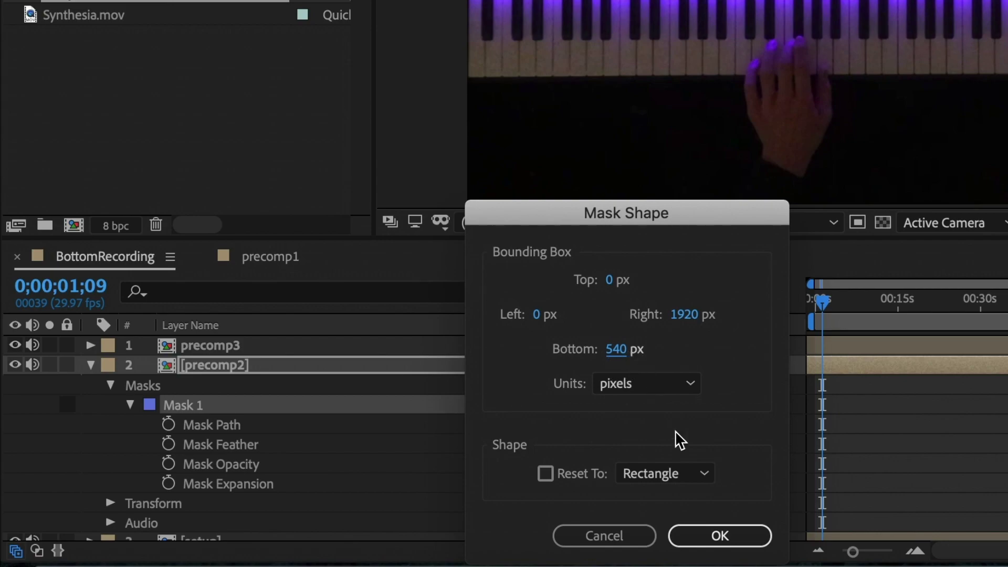
{"action": "left_click", "coordinate": [718, 535]}
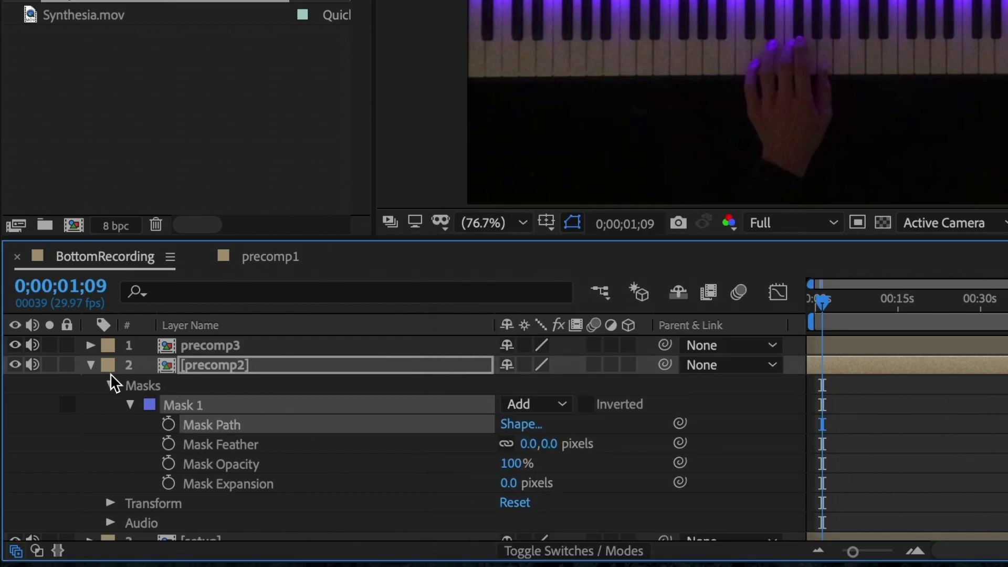
- Draw a rectangle mask over the keyboard area on the setup layer
{"action": "left_click", "coordinate": [91, 365]}
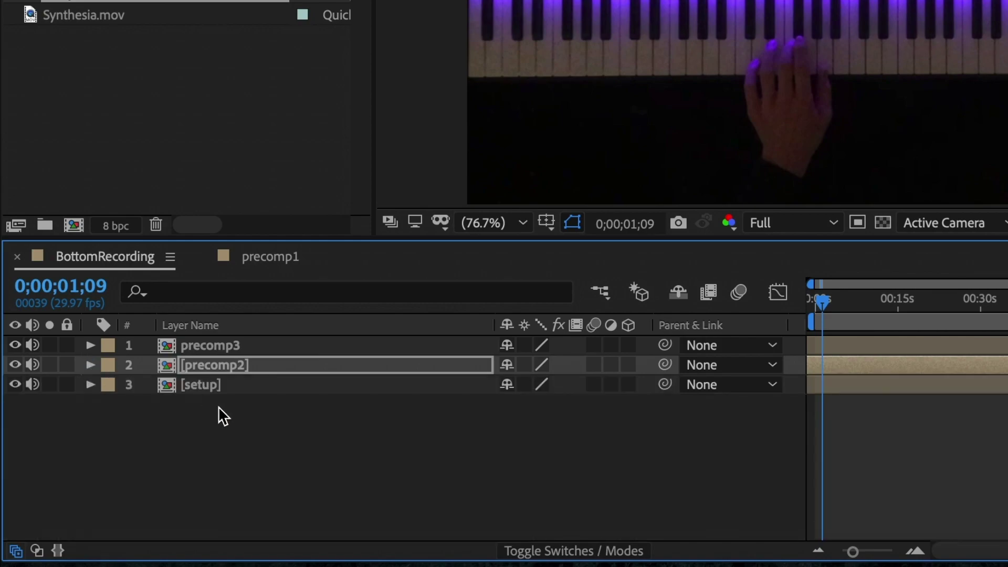
{"action": "left_click", "coordinate": [241, 385]}
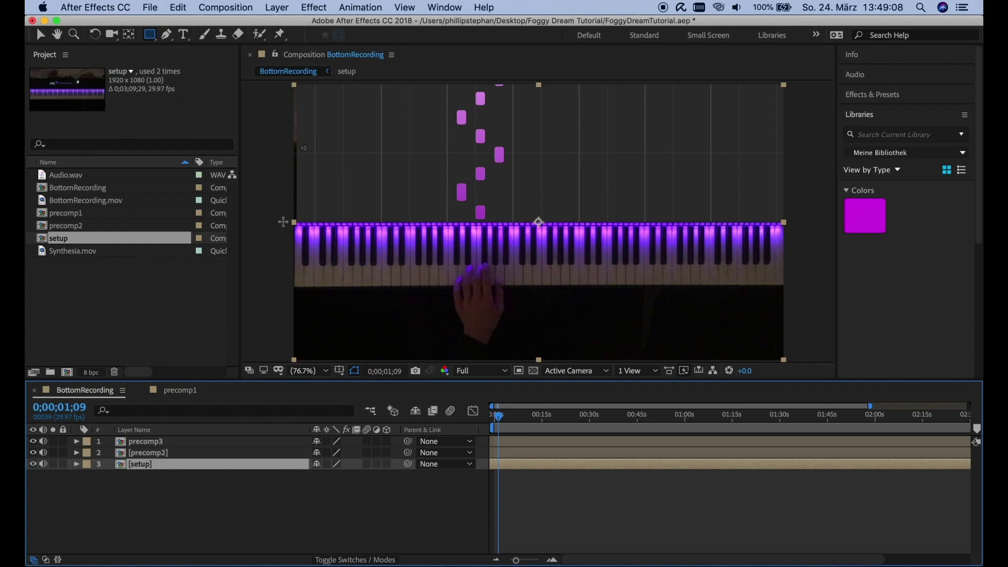
{"action": "left_click_drag", "start_coordinate": [283, 222], "coordinate": [805, 366]}
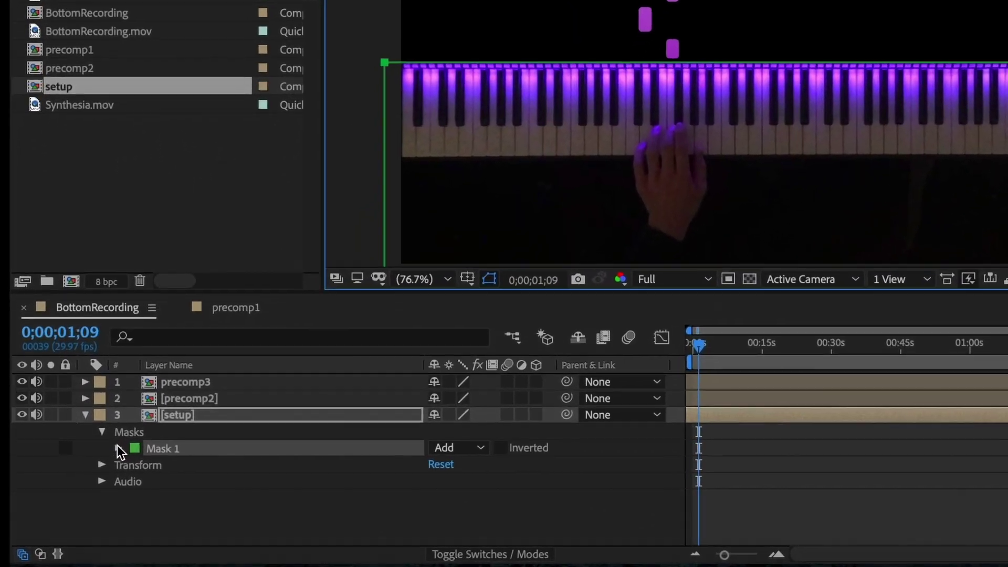
- Set the setup mask's bounds to Left 0, Top 540, Right 1920, Bottom 1080 px
{"action": "left_click", "coordinate": [99, 487]}
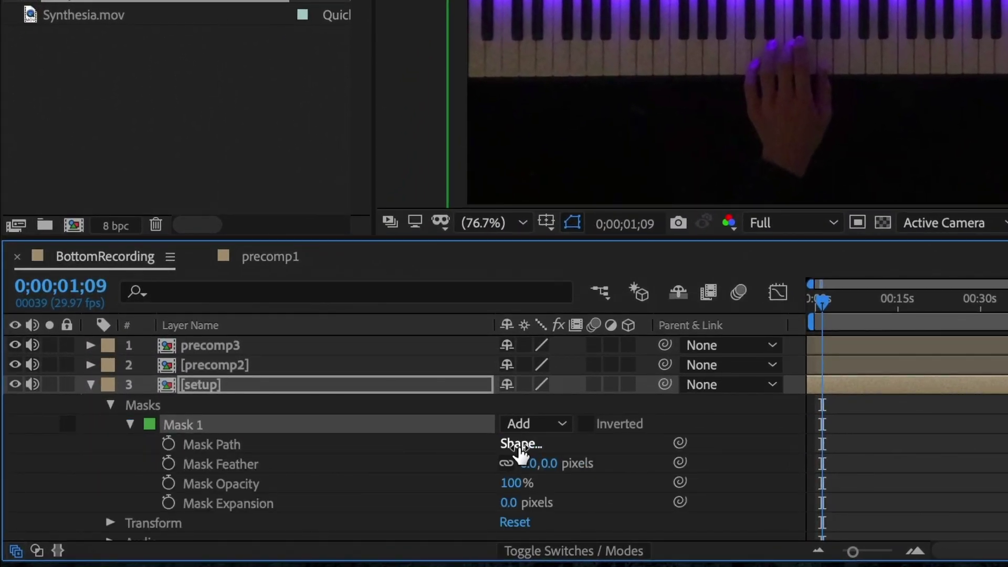
{"action": "left_click", "coordinate": [521, 445]}
{"action": "type", "text": "0"}
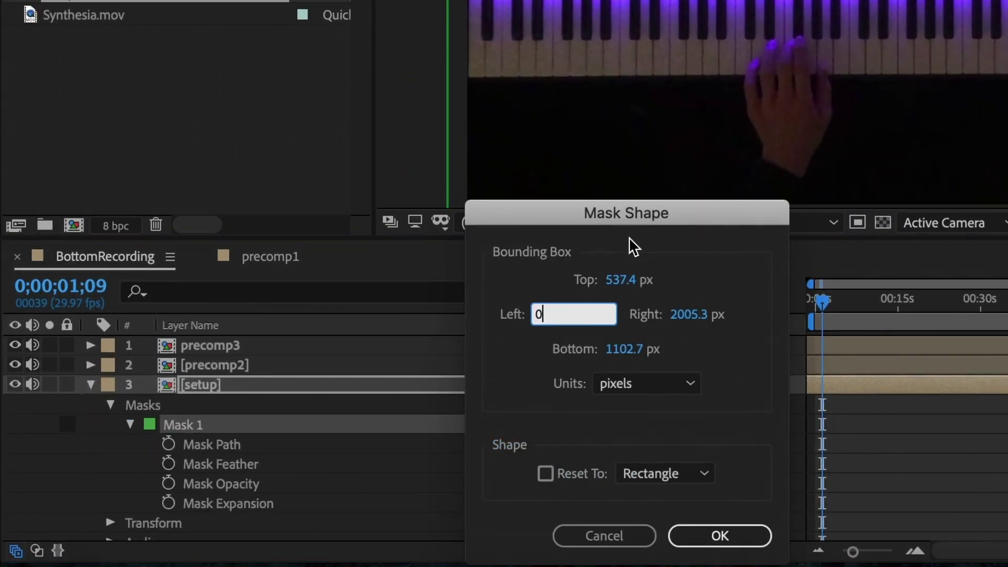
{"action": "key", "text": "Tab"}
{"action": "type", "text": "540"}
{"action": "left_click", "coordinate": [683, 315]}
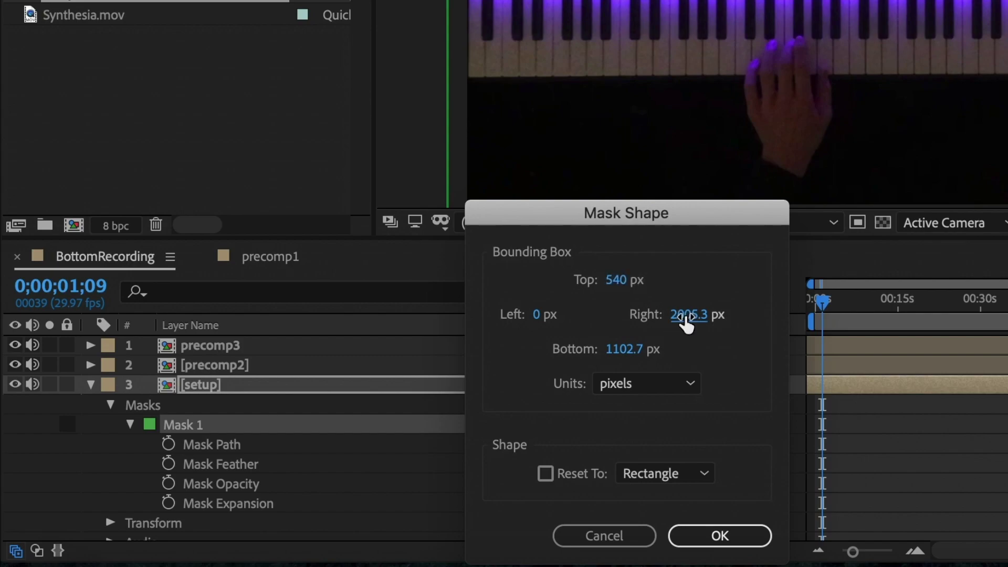
{"action": "type", "text": "1920"}
{"action": "left_click", "coordinate": [625, 349]}
{"action": "type", "text": "1080"}
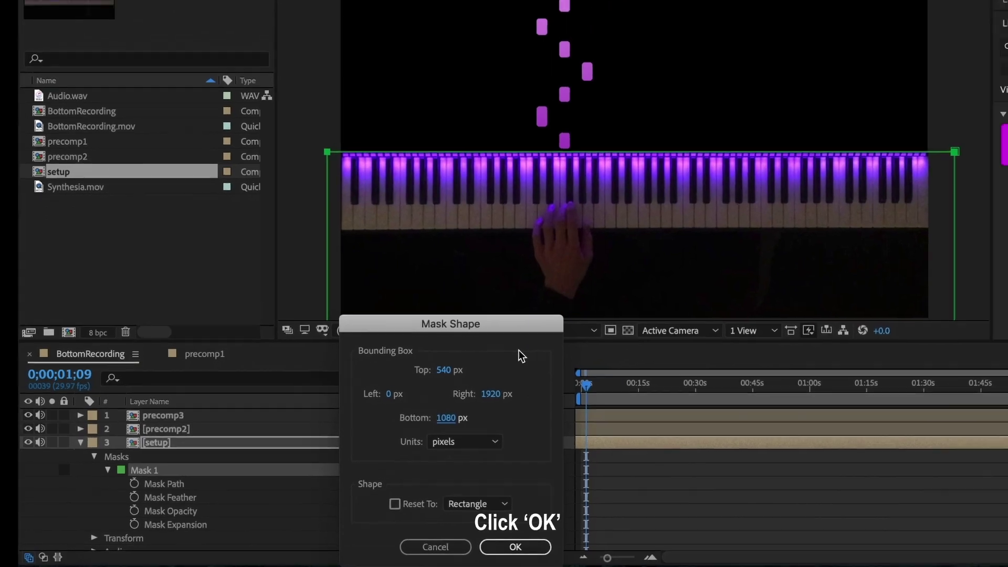
{"action": "left_click", "coordinate": [720, 535]}
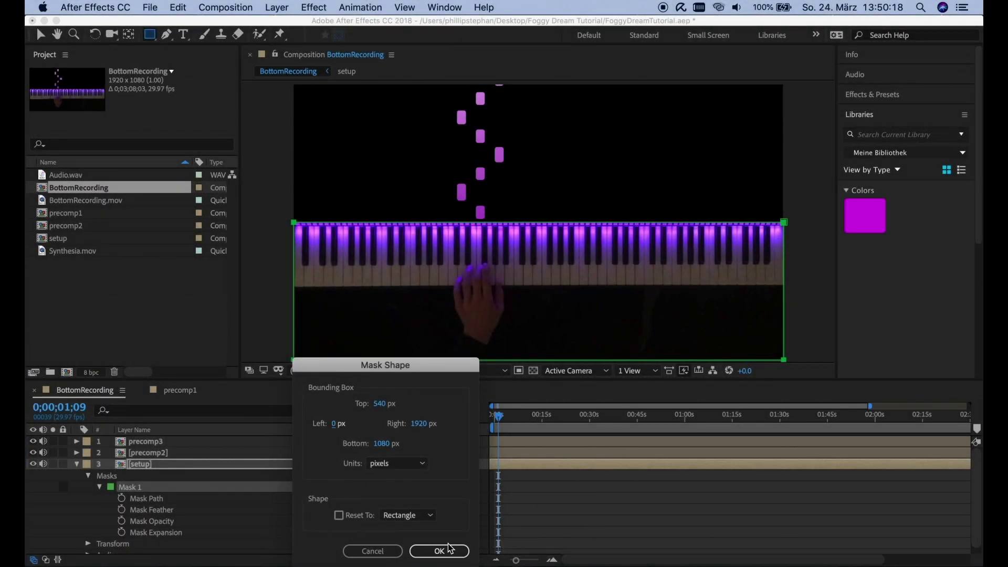
{"action": "left_click", "coordinate": [441, 551]}
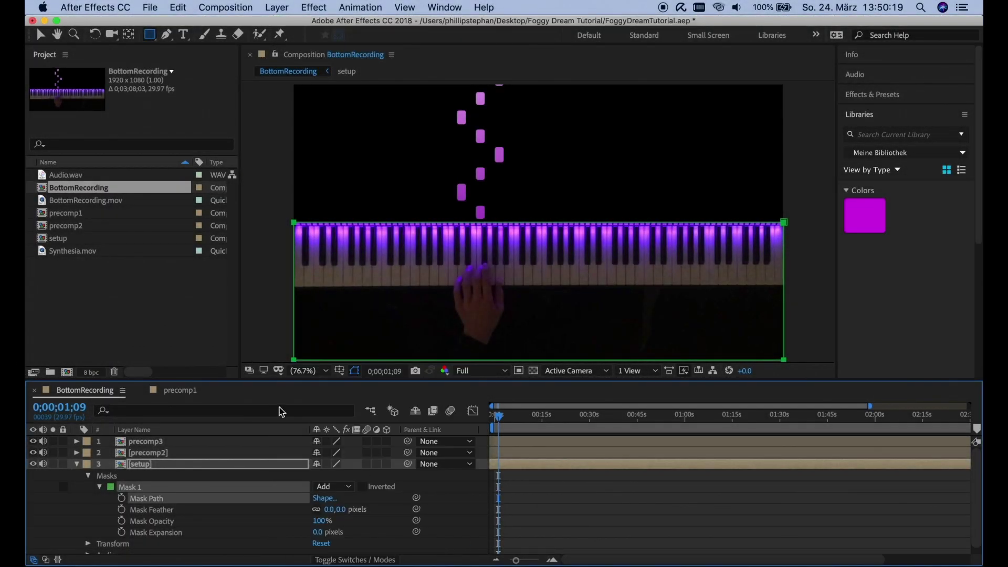
{"action": "right_click", "coordinate": [111, 190]}
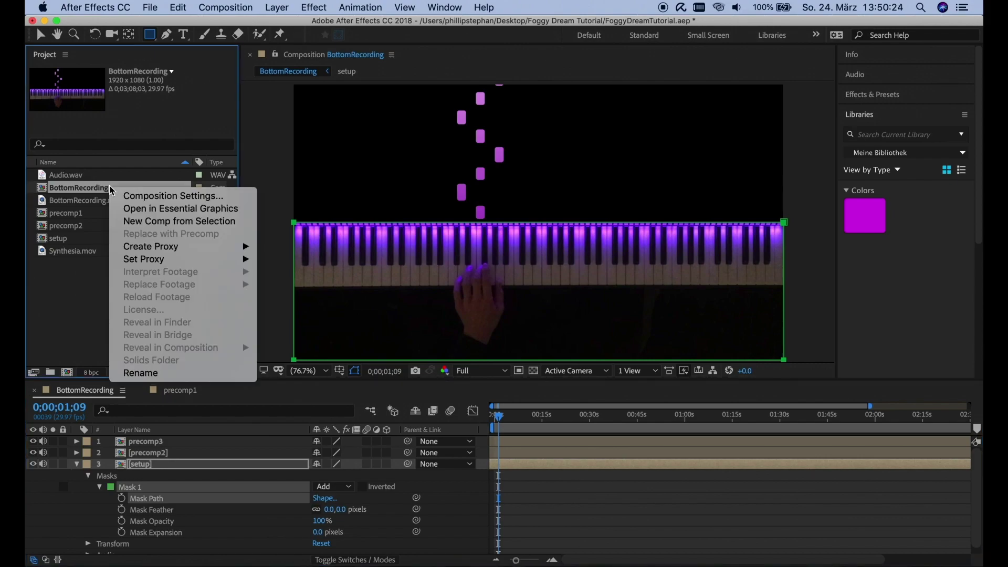
{"action": "left_click", "coordinate": [149, 197]}
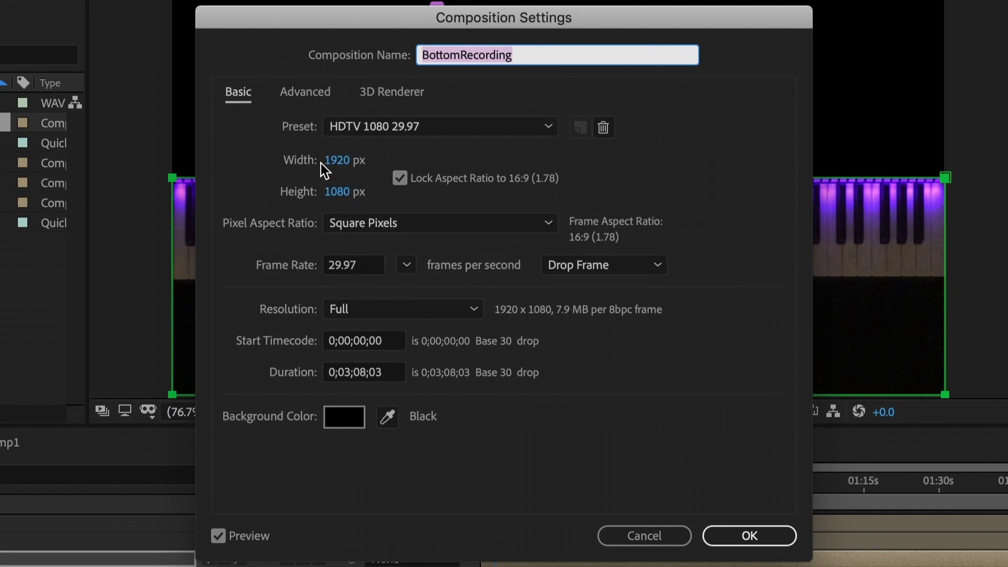
{"action": "left_click", "coordinate": [748, 536]}
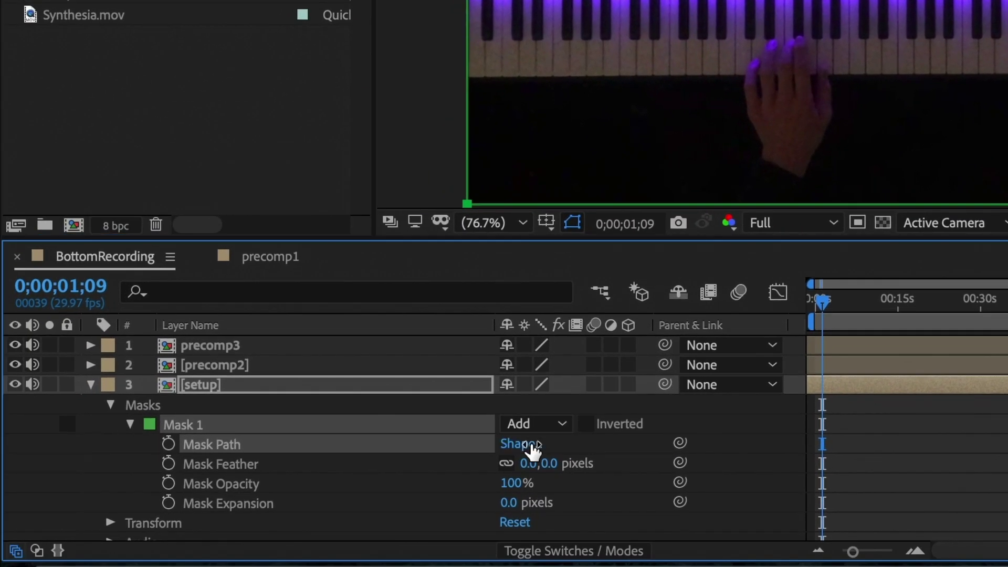
{"action": "left_click", "coordinate": [532, 446]}
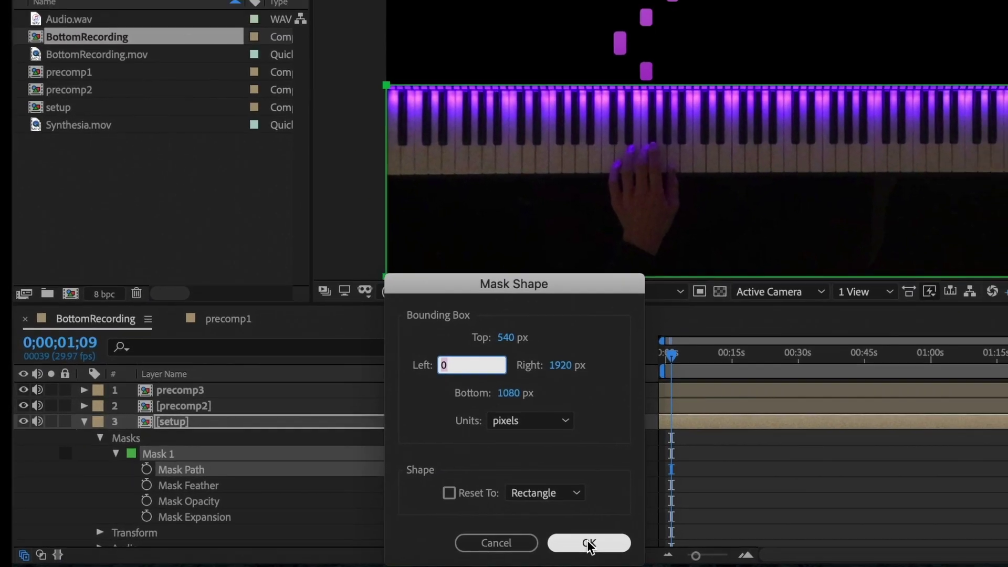
{"action": "left_click", "coordinate": [719, 537]}
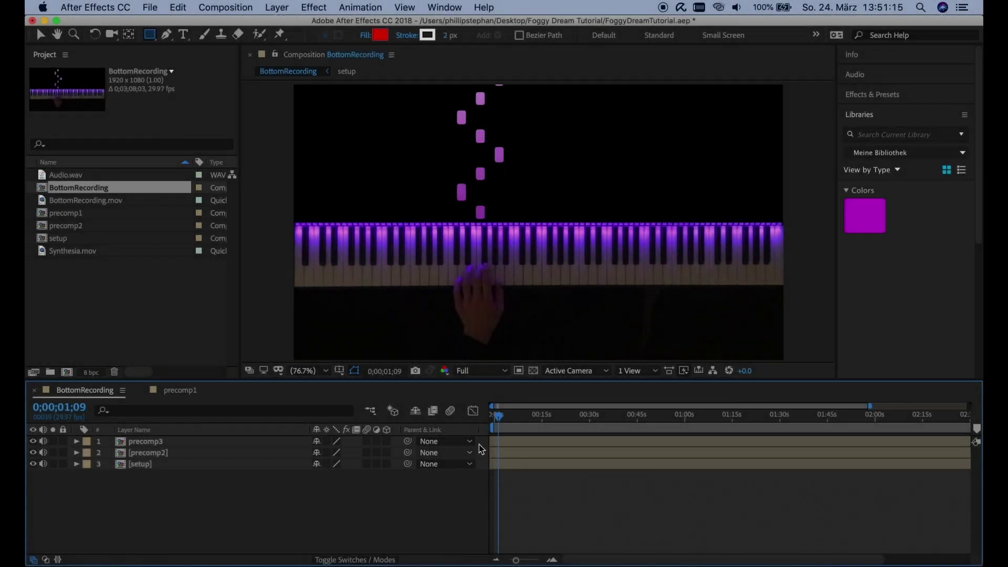
- Check frames near 1:25 and 1:50, ending at 0;00;51;11, to see notes reach the keys
{"action": "left_click", "coordinate": [763, 430]}
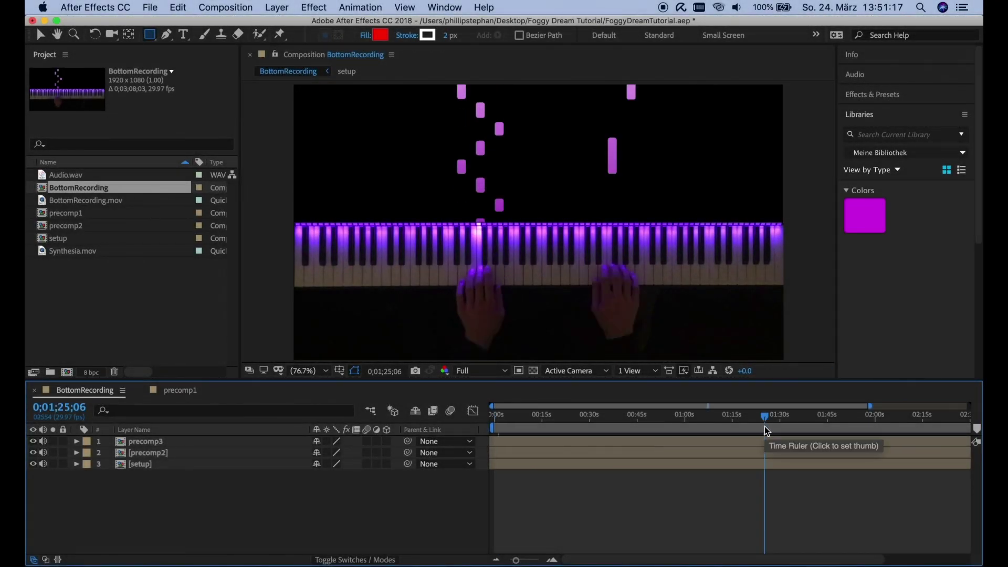
{"action": "left_click", "coordinate": [845, 414]}
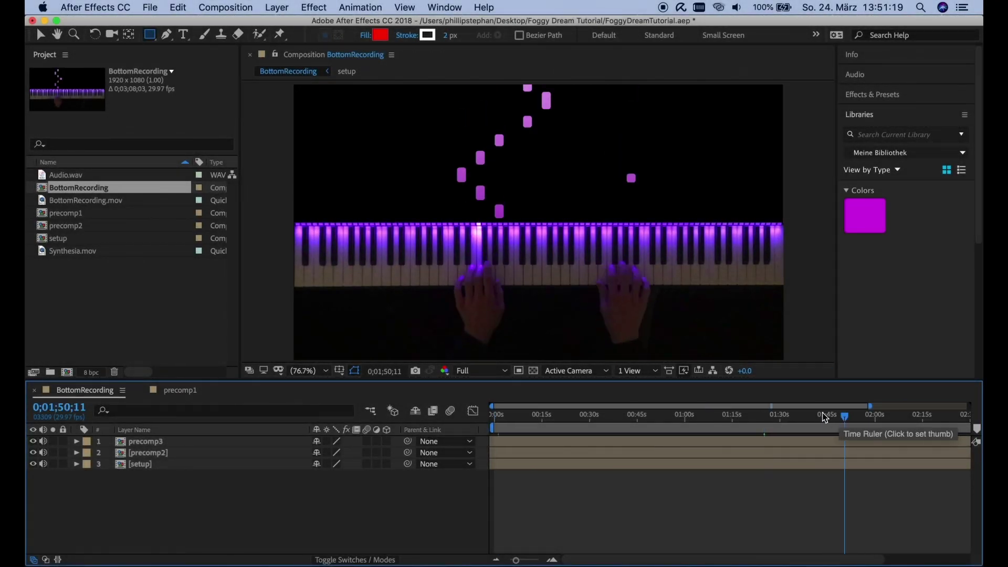
{"action": "left_click", "coordinate": [657, 416]}
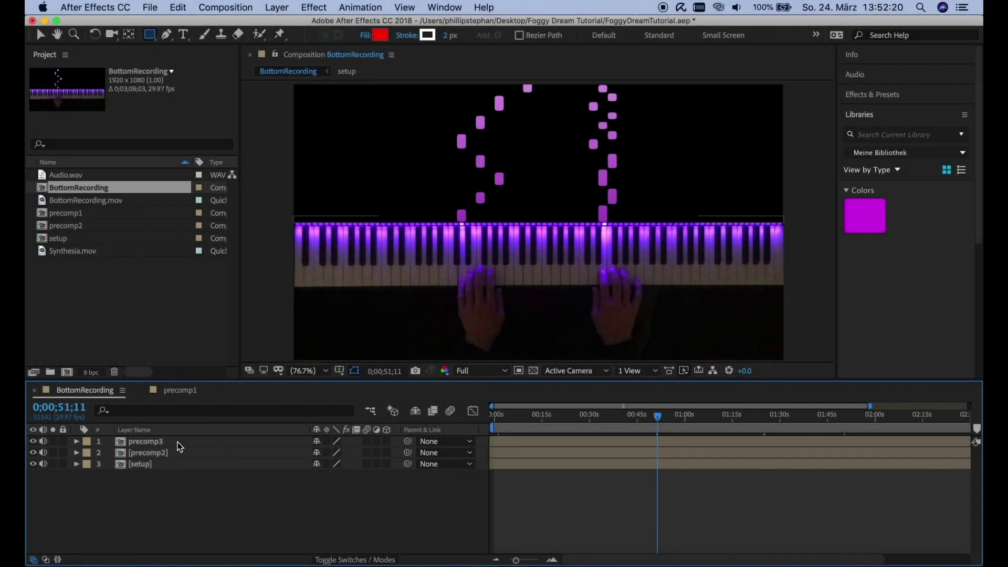
- Pre-compose precomp3 into a new composition named precomp4 and switch that layer to 3D
{"action": "left_click", "coordinate": [177, 442]}
{"action": "right_click", "coordinate": [178, 446]}
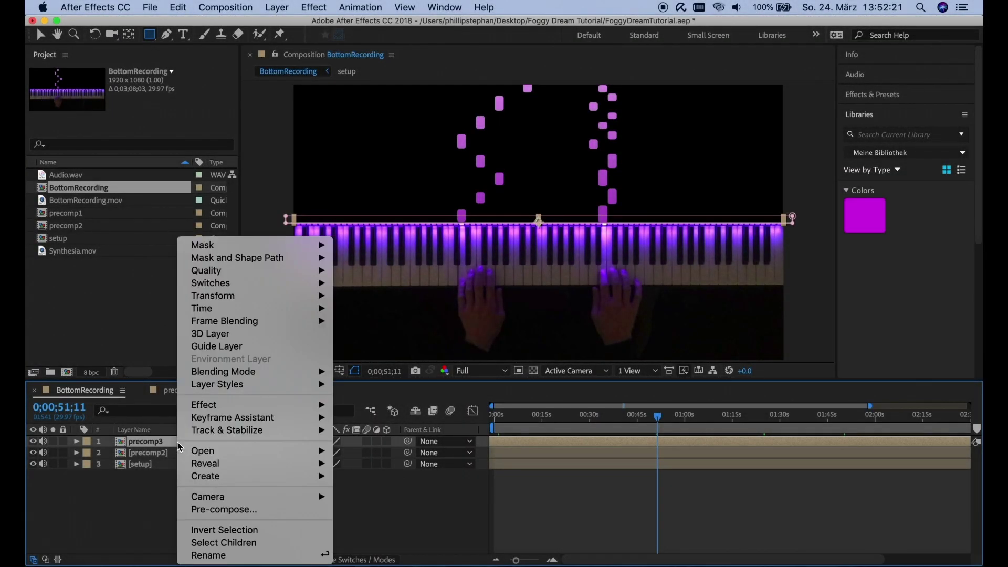
{"action": "left_click", "coordinate": [260, 509]}
{"action": "left_click", "coordinate": [551, 248]}
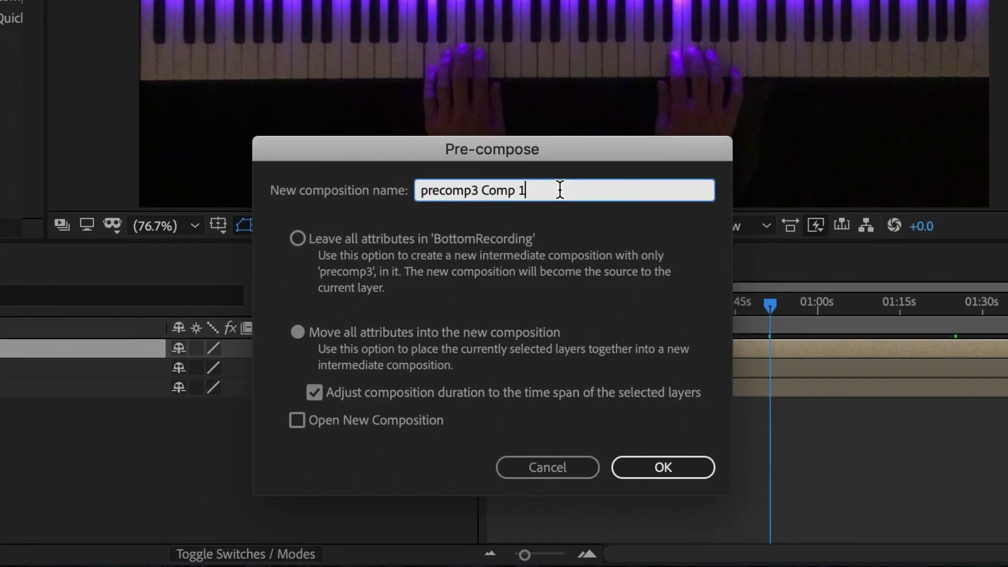
{"action": "key", "text": "BackSpace"}
{"action": "key", "text": "BackSpace"}
{"action": "key", "text": "BackSpace"}
{"action": "key", "text": "BackSpace"}
{"action": "key", "text": "BackSpace"}
{"action": "key", "text": "BackSpace"}
{"action": "key", "text": "BackSpace"}
{"action": "key", "text": "BackSpace"}
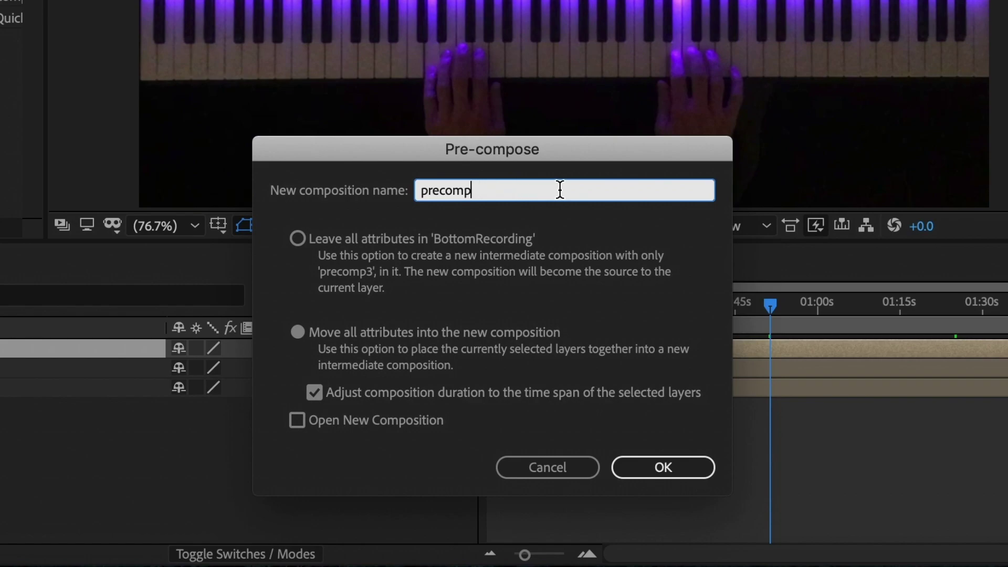
{"action": "type", "text": "4"}
{"action": "left_click", "coordinate": [666, 471]}
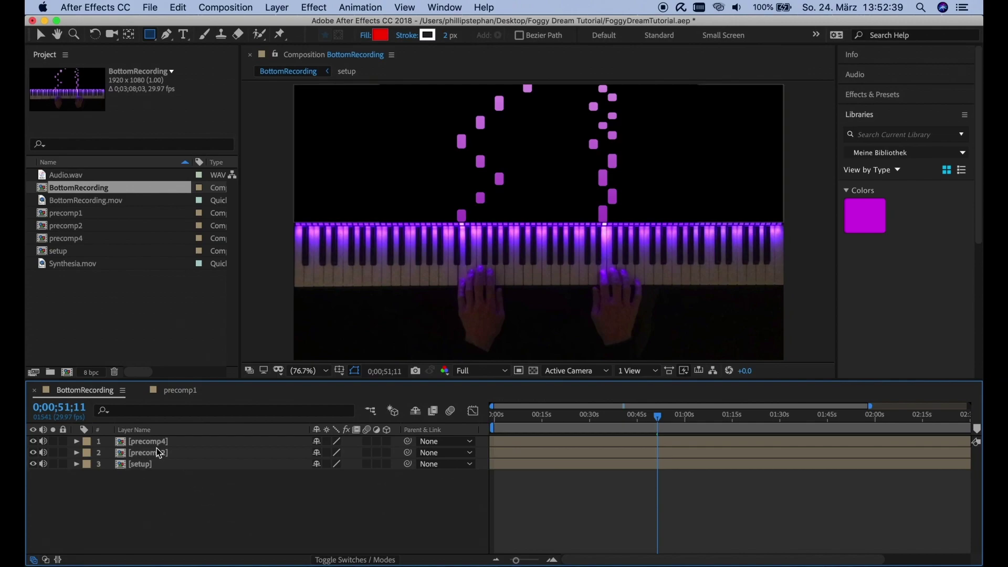
{"action": "left_click", "coordinate": [153, 441]}
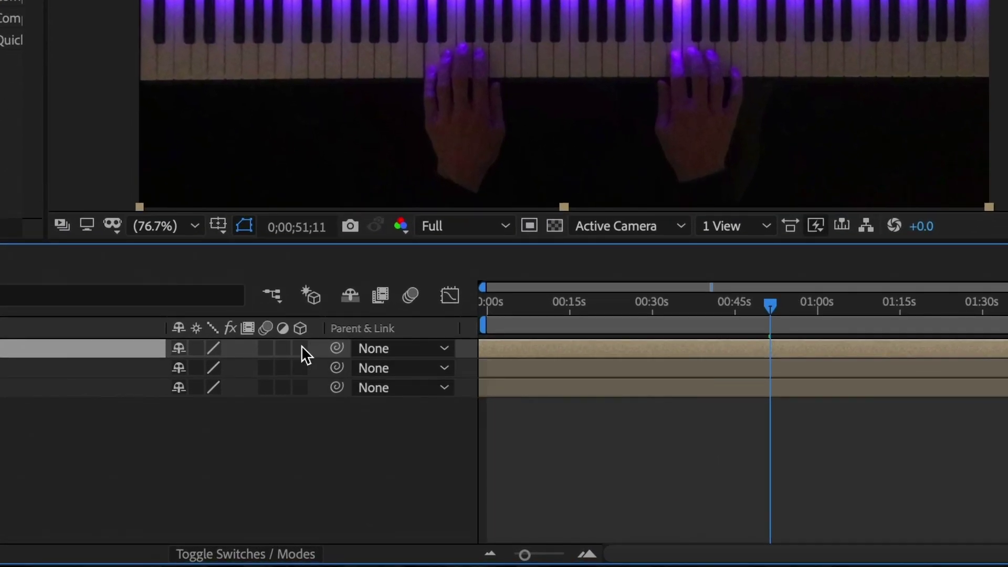
{"action": "left_click", "coordinate": [301, 348]}
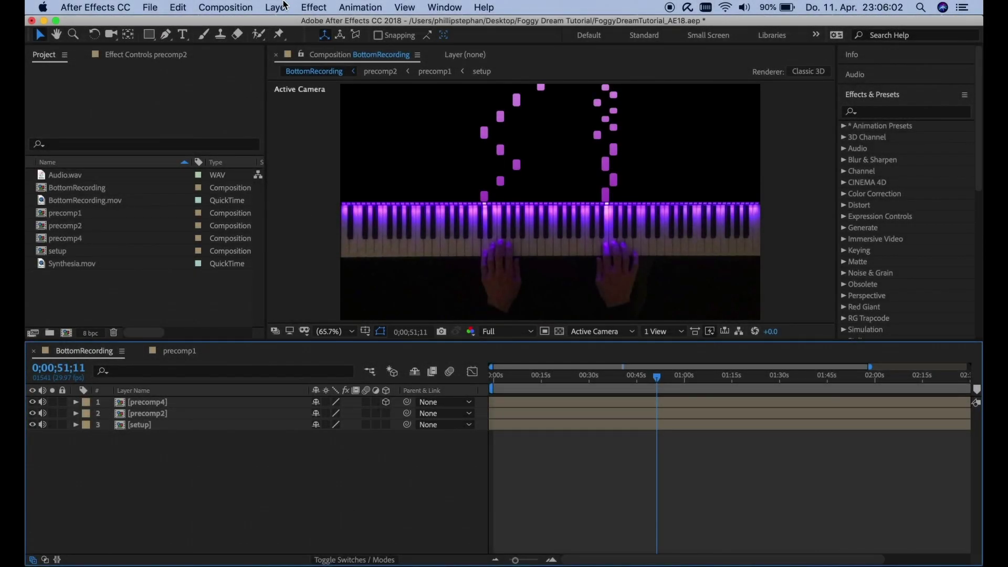
- Create a new solid layer named particles
{"action": "left_click", "coordinate": [276, 7]}
{"action": "mouse_move", "coordinate": [287, 23]}
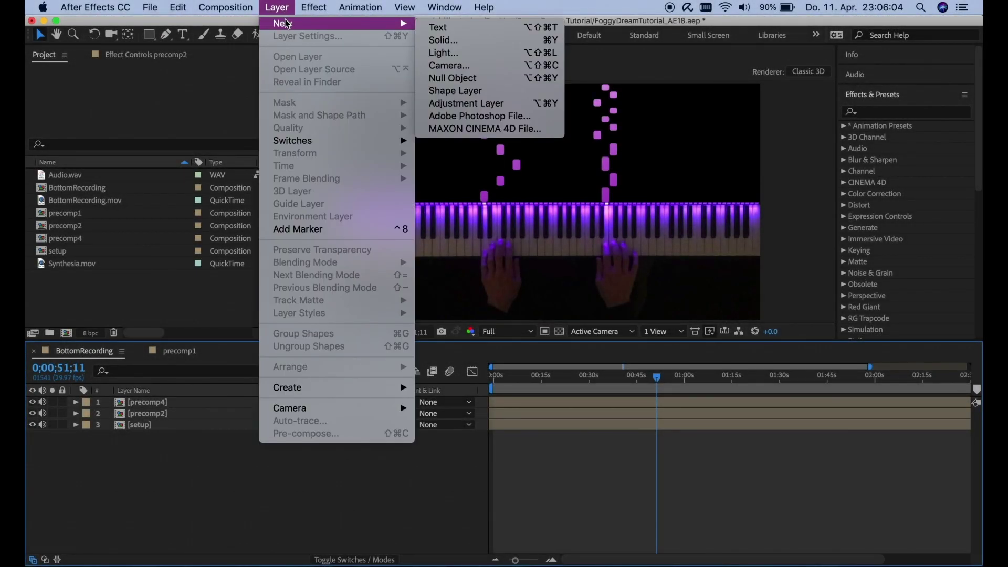
{"action": "left_click", "coordinate": [456, 42]}
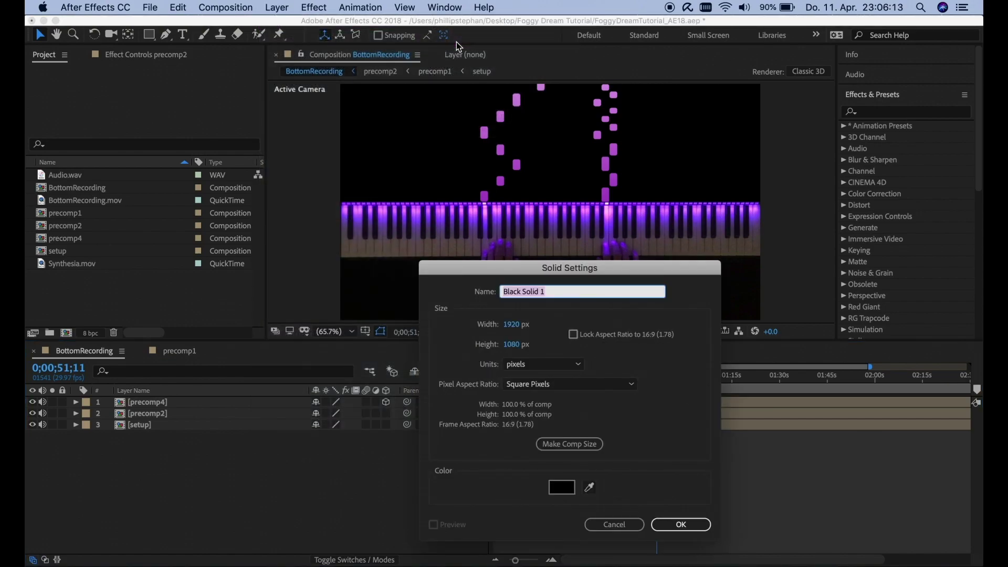
{"action": "type", "text": "particles"}
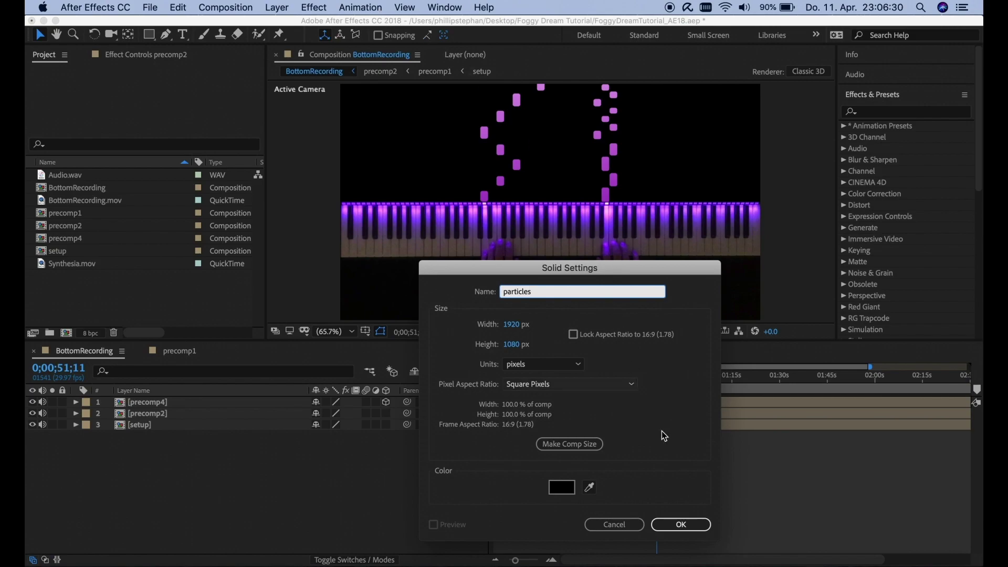
{"action": "left_click", "coordinate": [682, 525]}
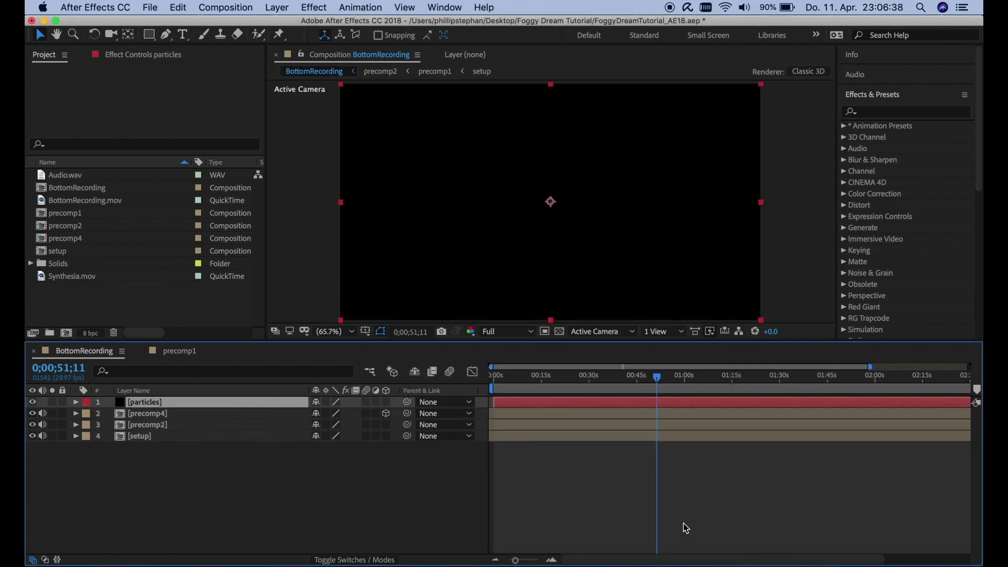
- Apply Trapcode Particular from Effects & Presets to the particles layer
{"action": "left_click", "coordinate": [928, 113]}
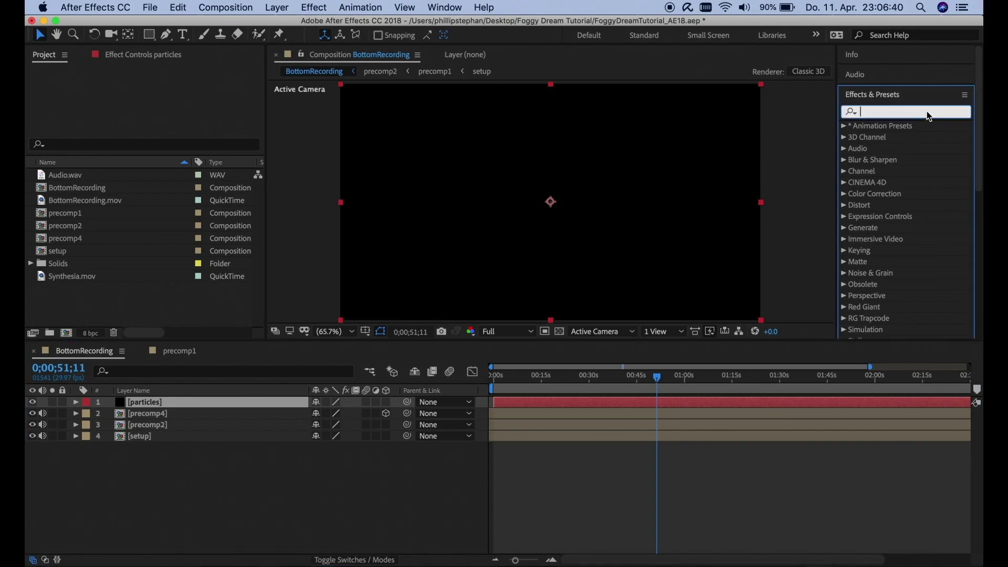
{"action": "type", "text": "part"}
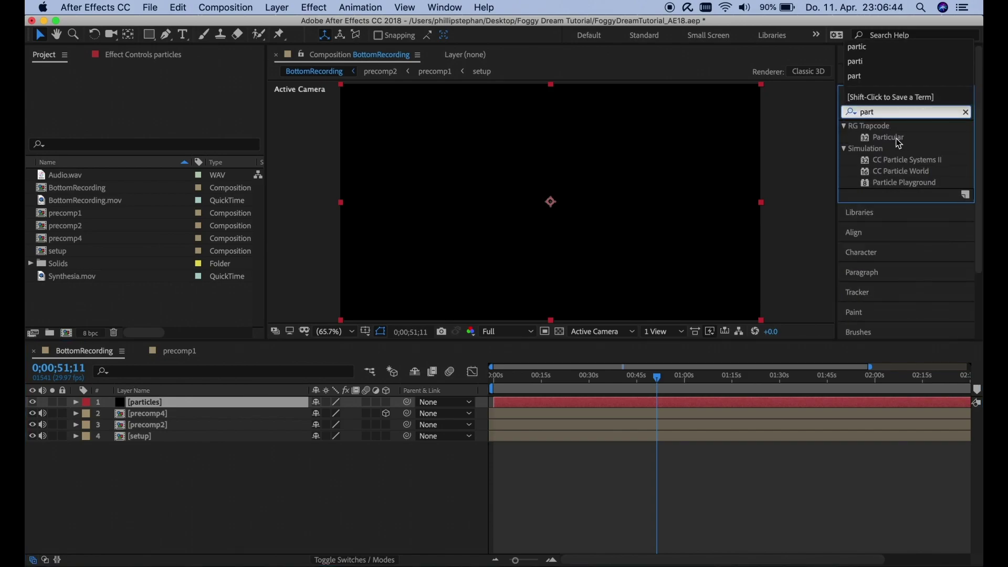
{"action": "left_click_drag", "start_coordinate": [898, 138], "coordinate": [603, 192]}
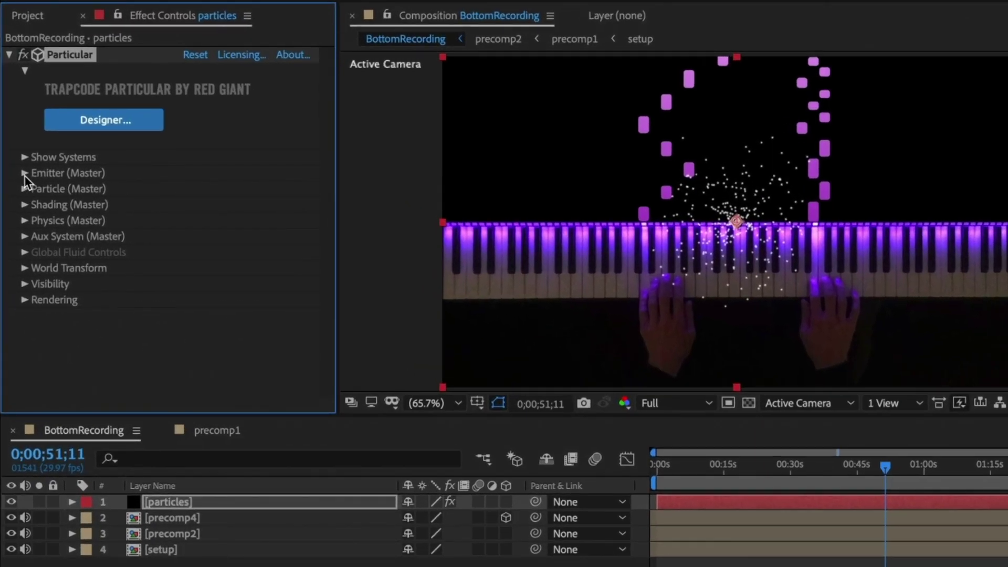
- Set Particular's Emitter Type to Layer with precomp4 as the layer emitter
{"action": "left_click", "coordinate": [24, 174]}
{"action": "scroll", "coordinate": [24, 175], "scroll_direction": "down", "scroll_amount": 3}
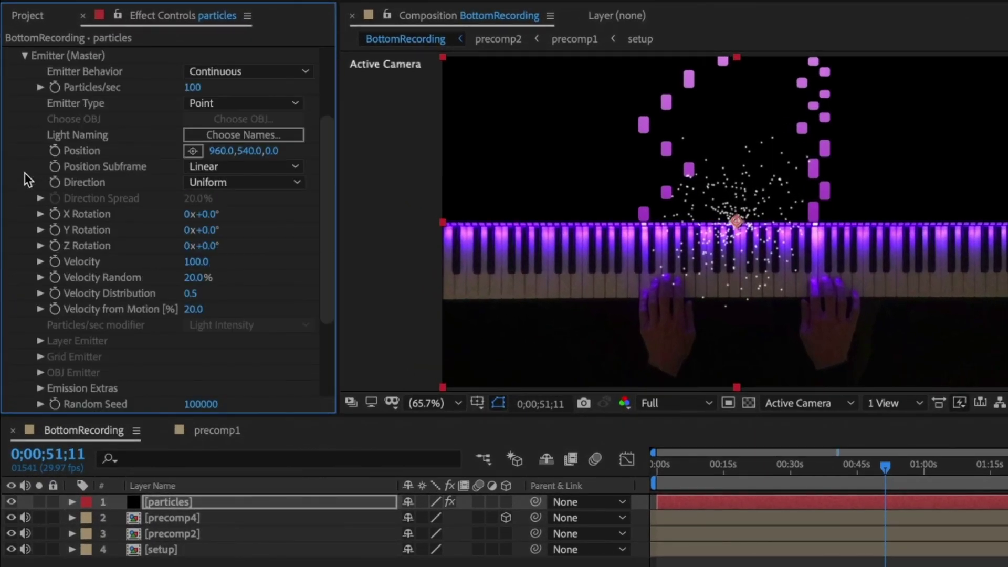
{"action": "left_click", "coordinate": [213, 102]}
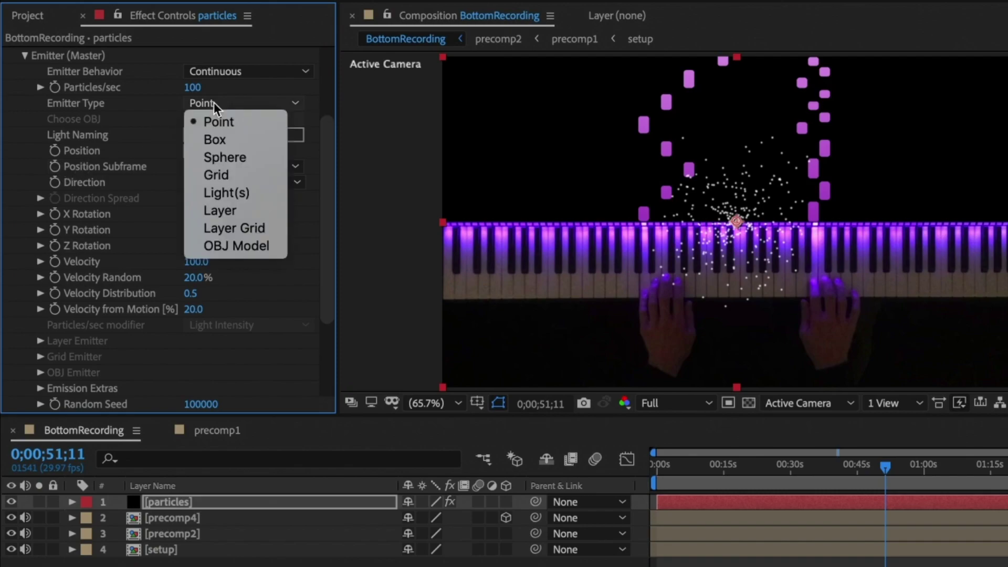
{"action": "left_click", "coordinate": [221, 215]}
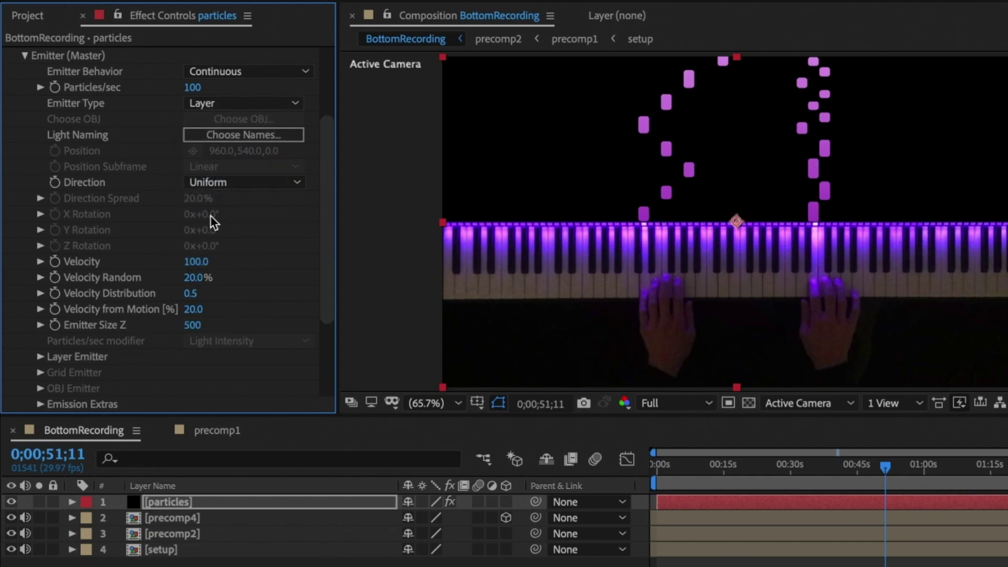
{"action": "left_click", "coordinate": [41, 356]}
{"action": "scroll", "coordinate": [193, 317], "scroll_direction": "down", "scroll_amount": 2}
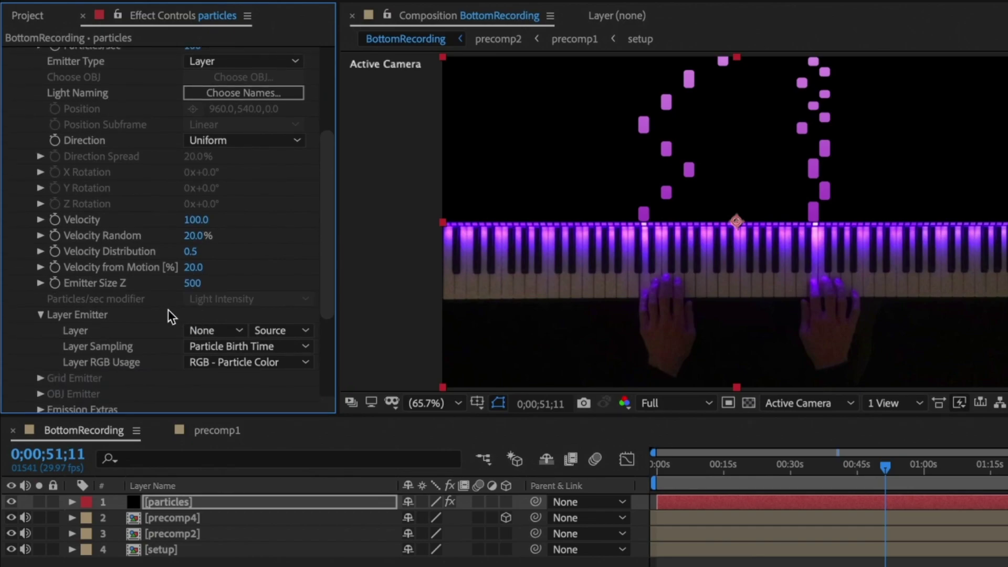
{"action": "left_click", "coordinate": [203, 332]}
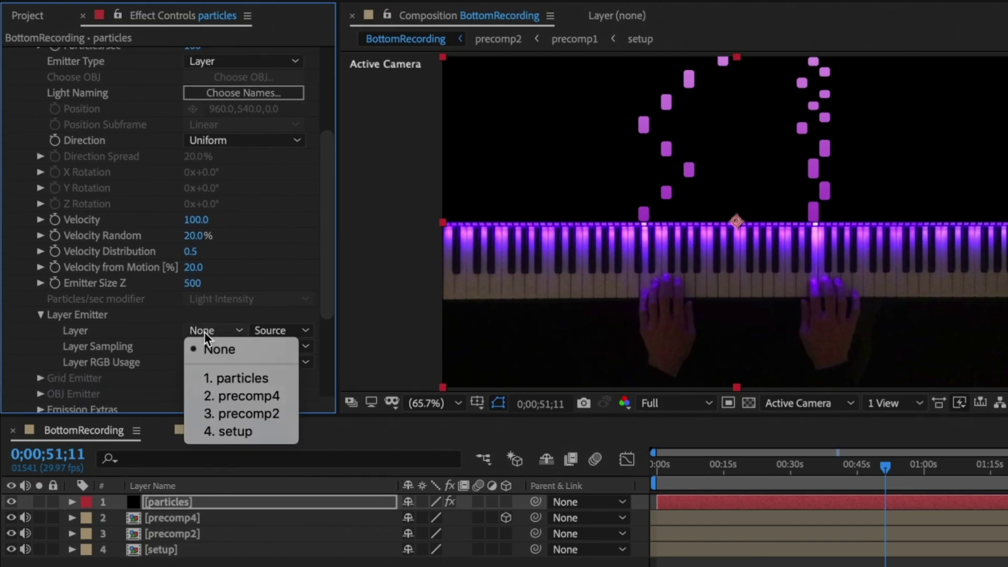
{"action": "left_click", "coordinate": [222, 396]}
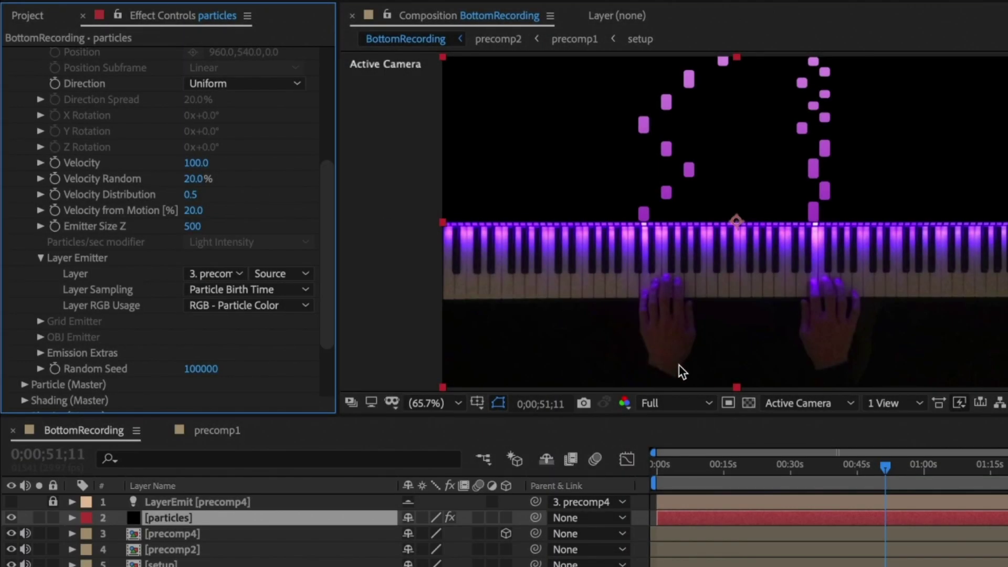
- Lower the preview resolution to Third and set Particles/sec to 100000
{"action": "left_click", "coordinate": [685, 400]}
{"action": "left_click", "coordinate": [691, 486]}
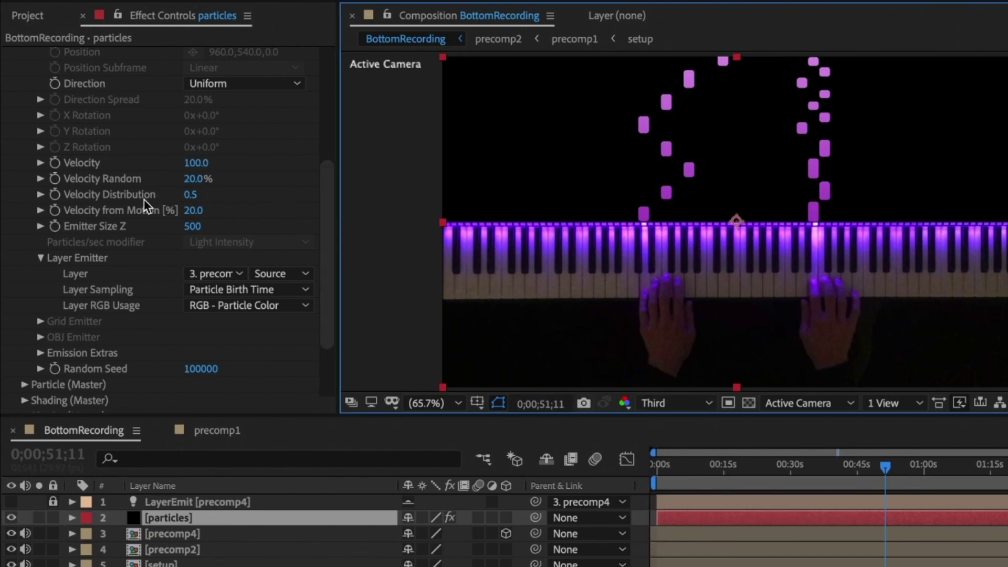
{"action": "scroll", "coordinate": [144, 200], "scroll_direction": "up", "scroll_amount": 4}
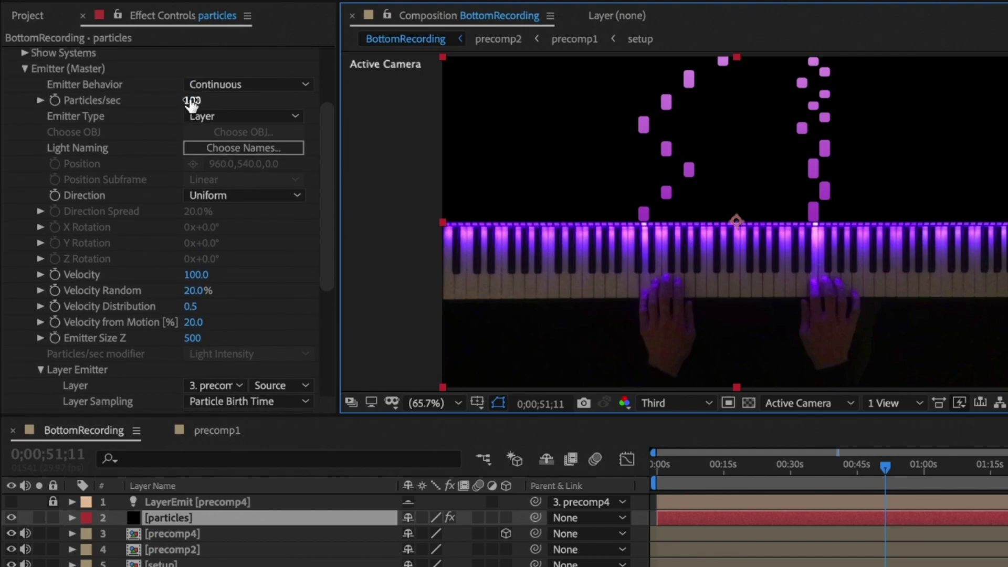
{"action": "left_click", "coordinate": [191, 100]}
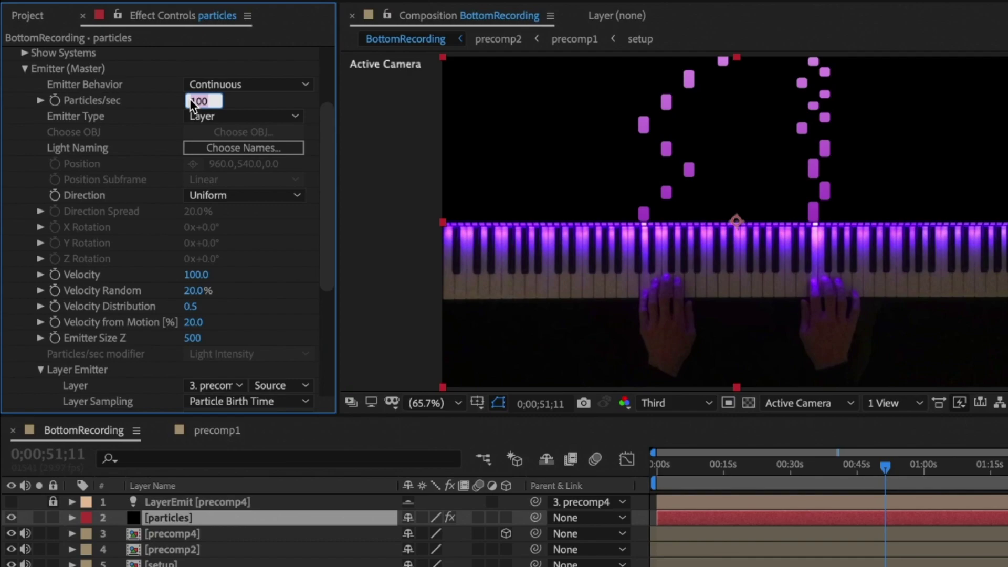
{"action": "type", "text": "100000"}
{"action": "key", "text": "Return"}
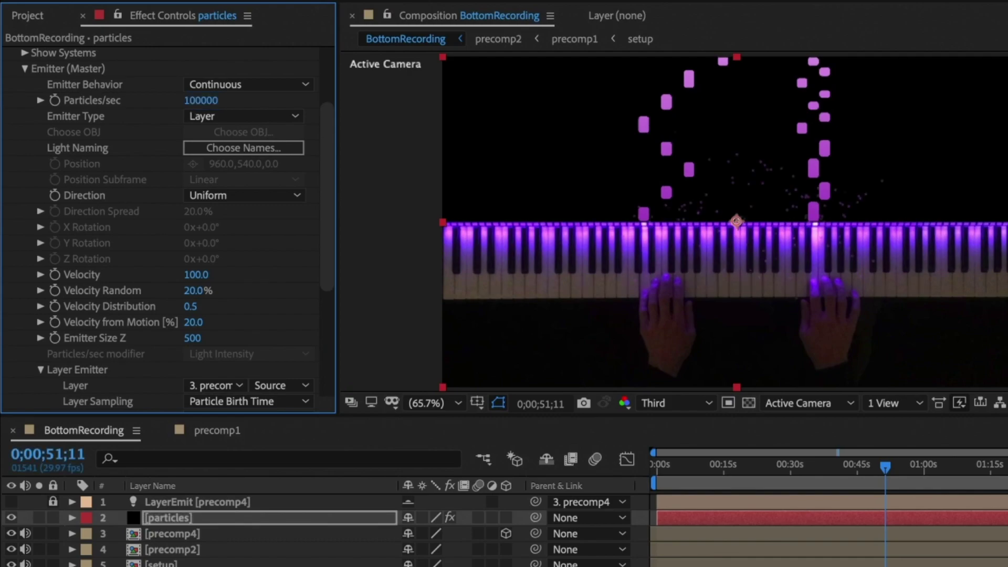
- Set Particle (Master) Size to 10, Opacity to 60 and Particle Type to Cloudlet
{"action": "scroll", "coordinate": [76, 124], "scroll_direction": "down", "scroll_amount": 1}
{"action": "left_click", "coordinate": [24, 55]}
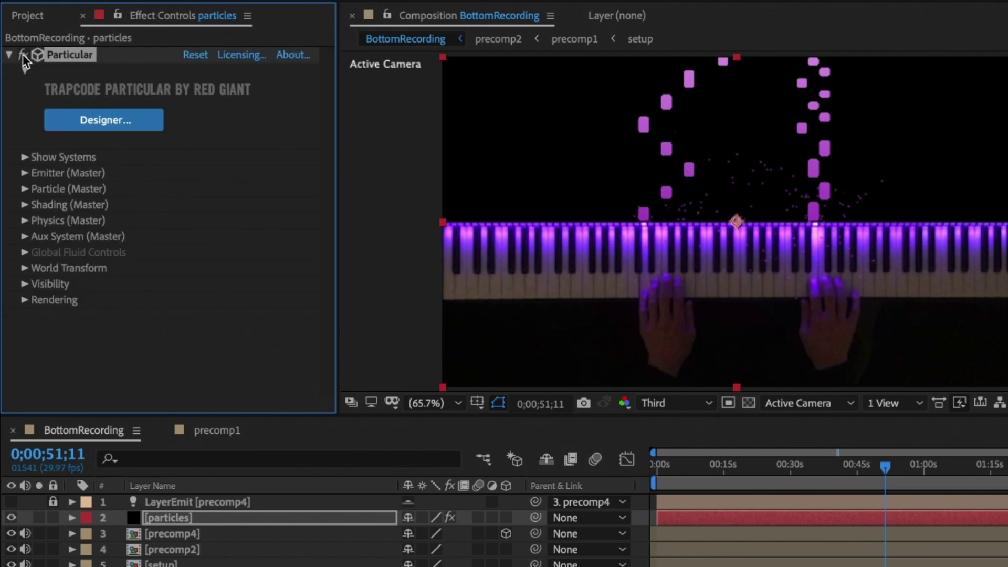
{"action": "left_click", "coordinate": [25, 190]}
{"action": "scroll", "coordinate": [27, 194], "scroll_direction": "down", "scroll_amount": 5}
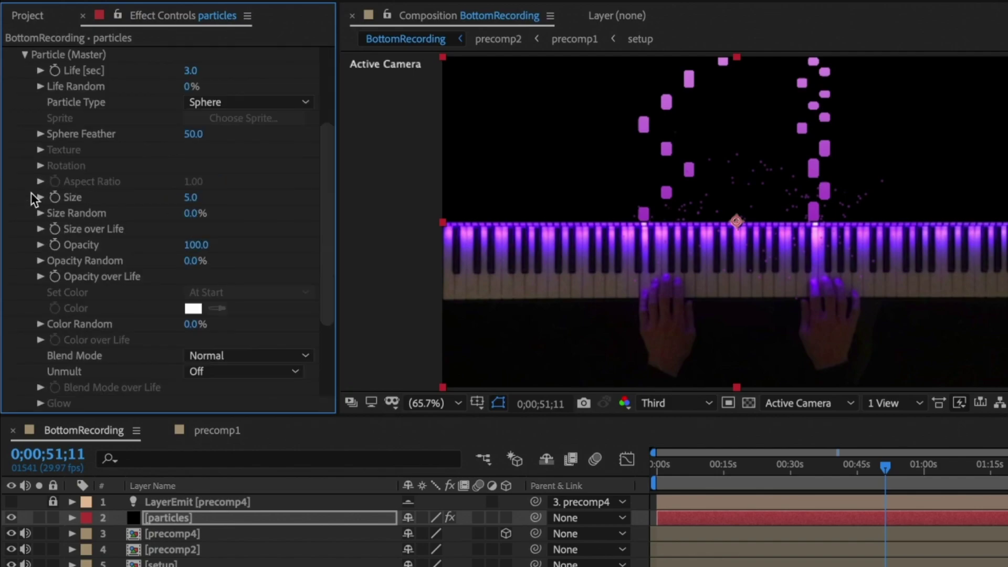
{"action": "left_click", "coordinate": [191, 197]}
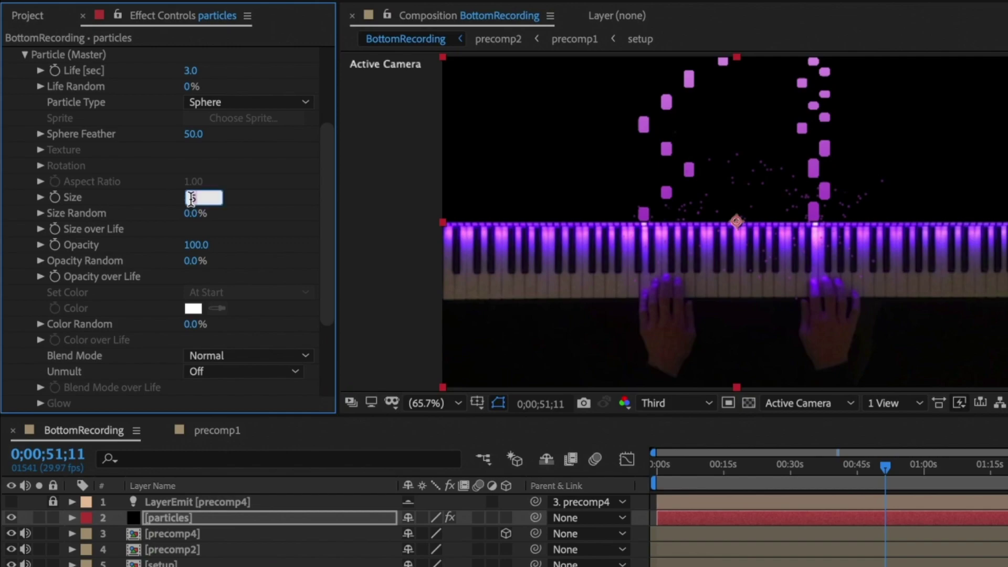
{"action": "type", "text": "10"}
{"action": "key", "text": "Return"}
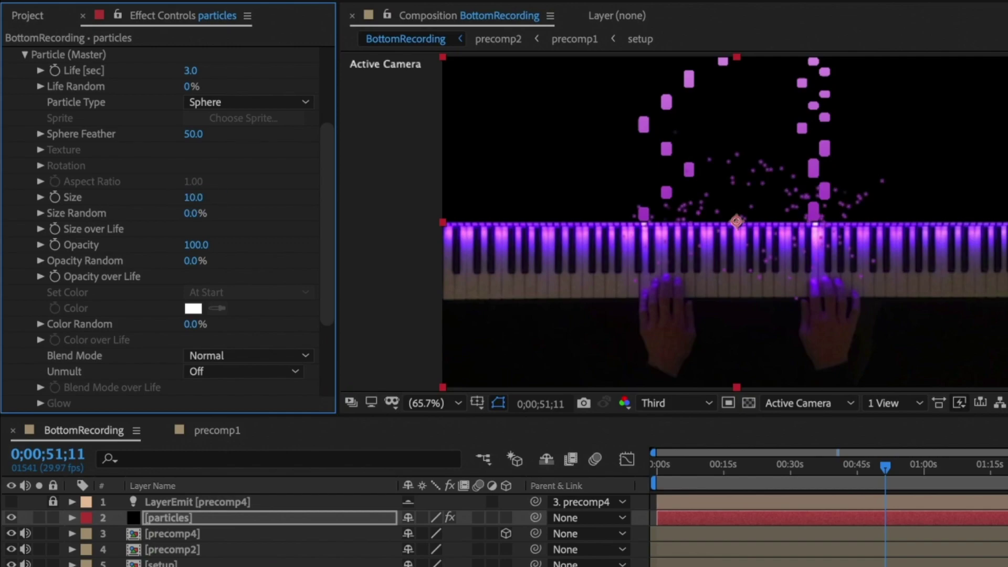
{"action": "left_click", "coordinate": [199, 245]}
{"action": "type", "text": "60"}
{"action": "key", "text": "Return"}
{"action": "left_click", "coordinate": [229, 102]}
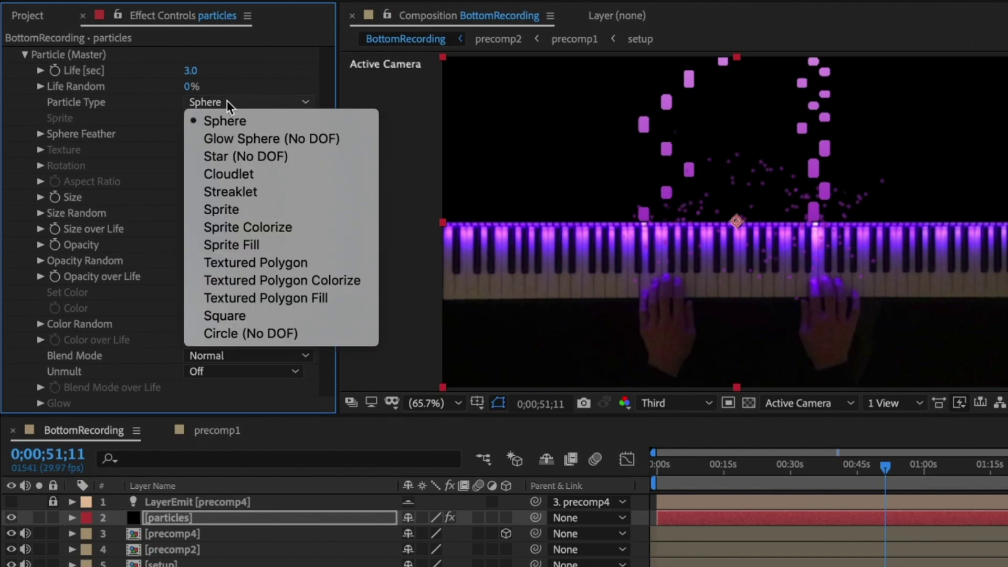
{"action": "left_click", "coordinate": [233, 174]}
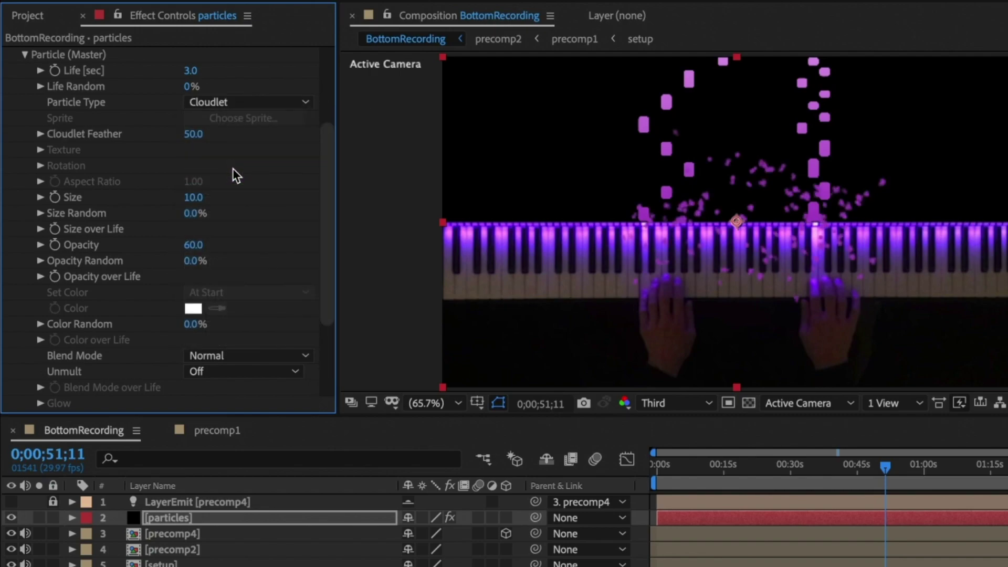
- Set Physics (Master) Gravity to -25 and Physics Time Factor to 1.2
{"action": "scroll", "coordinate": [75, 176], "scroll_direction": "down", "scroll_amount": 4}
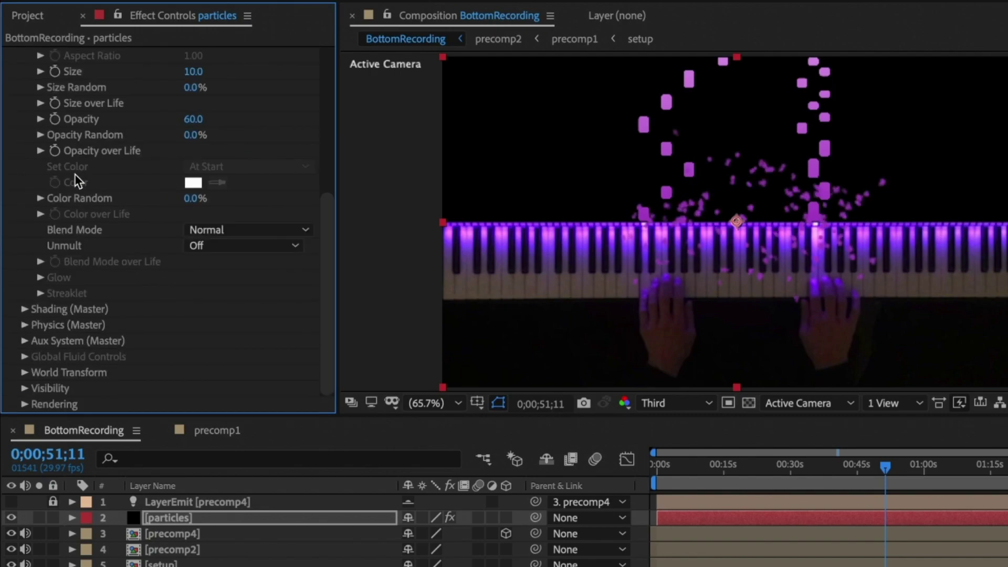
{"action": "left_click", "coordinate": [26, 325]}
{"action": "scroll", "coordinate": [132, 290], "scroll_direction": "down", "scroll_amount": 2}
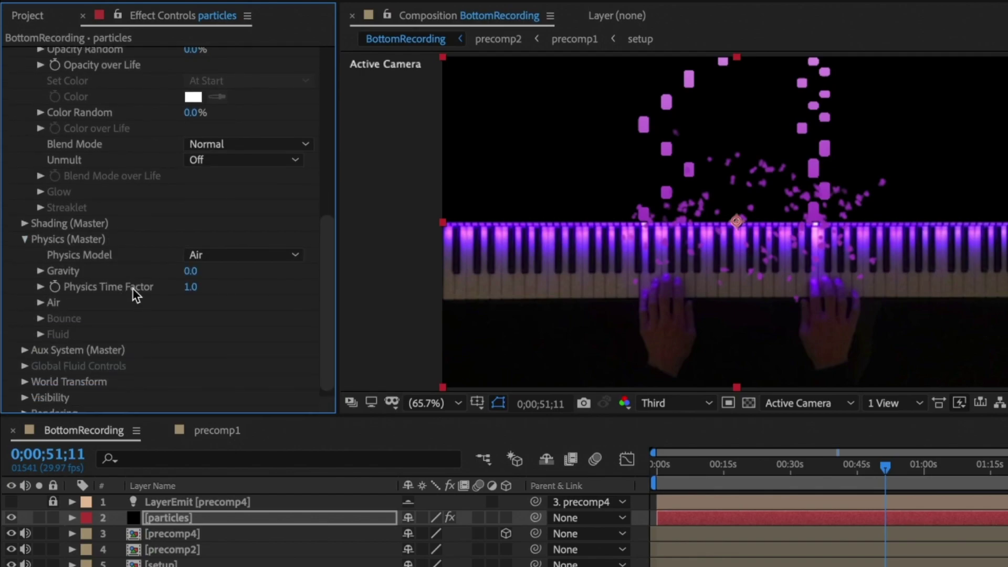
{"action": "left_click", "coordinate": [193, 271]}
{"action": "type", "text": "-25"}
{"action": "key", "text": "Return"}
{"action": "left_click", "coordinate": [193, 287]}
{"action": "type", "text": "1.2"}
{"action": "key", "text": "Return"}
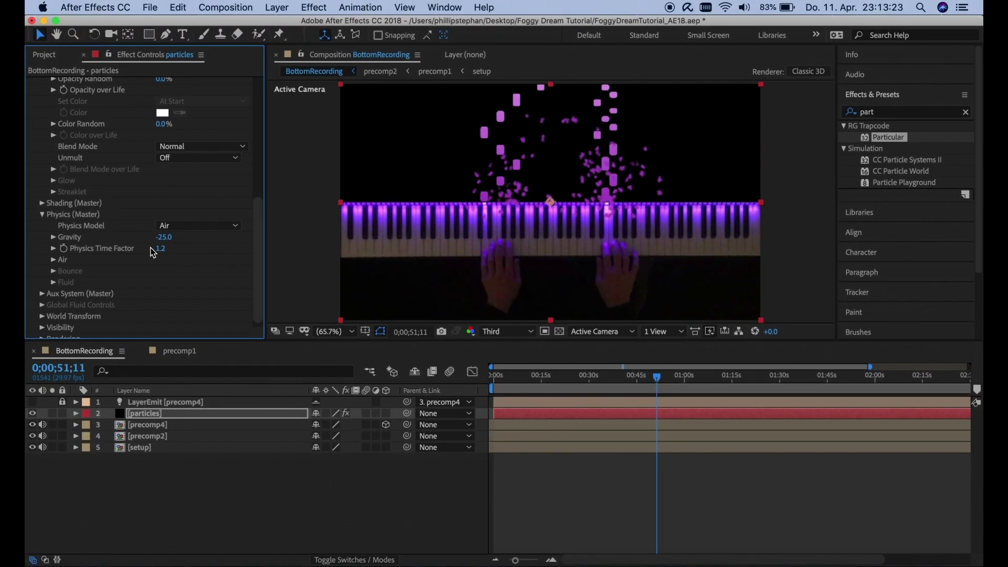
- Preview BottomRecording from about 0;00;33 with the particles layer deselected
{"action": "left_click", "coordinate": [601, 377]}
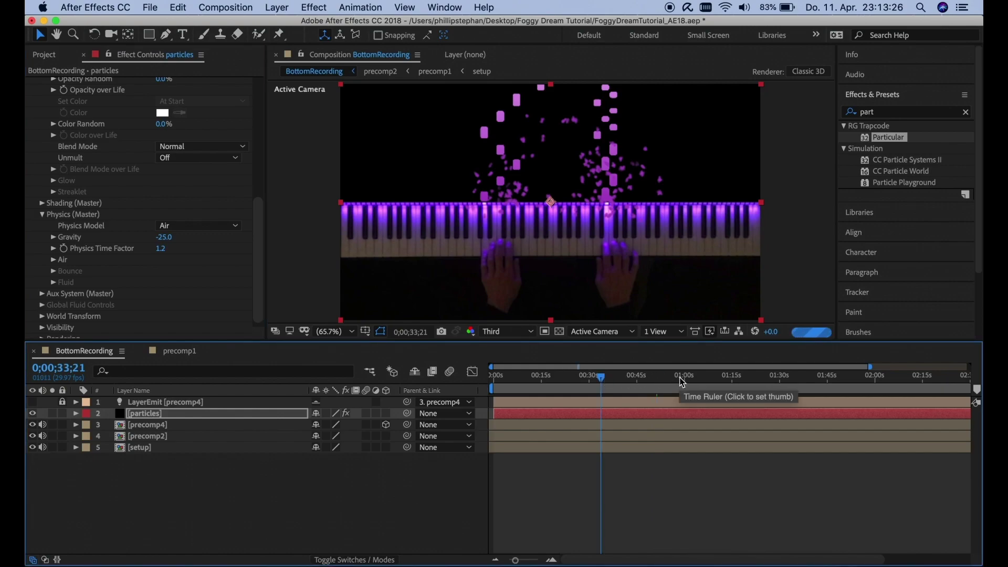
{"action": "left_click", "coordinate": [646, 497]}
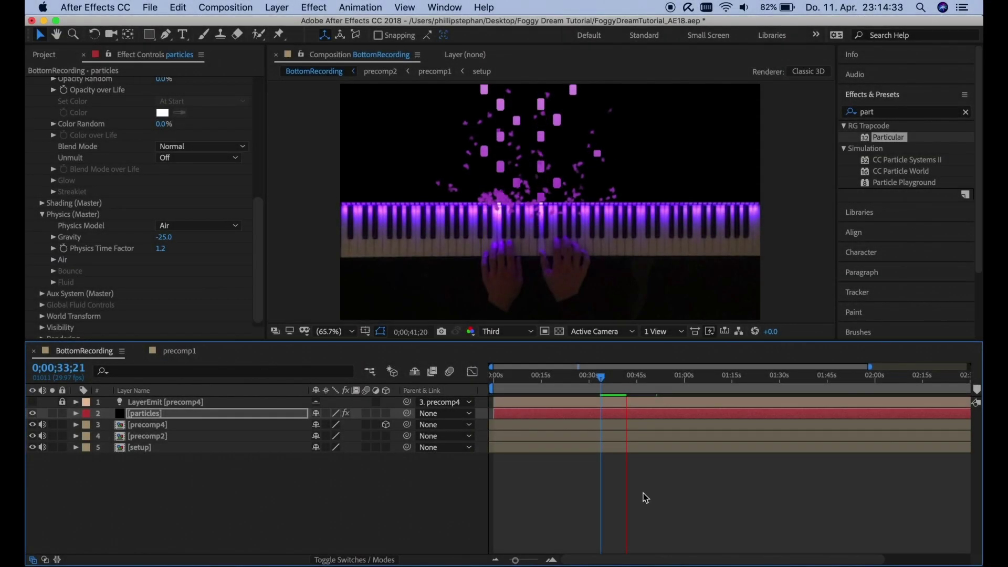
{"action": "key", "text": "space"}
{"action": "left_click_drag", "start_coordinate": [607, 379], "coordinate": [602, 378]}
{"action": "key", "text": "space"}
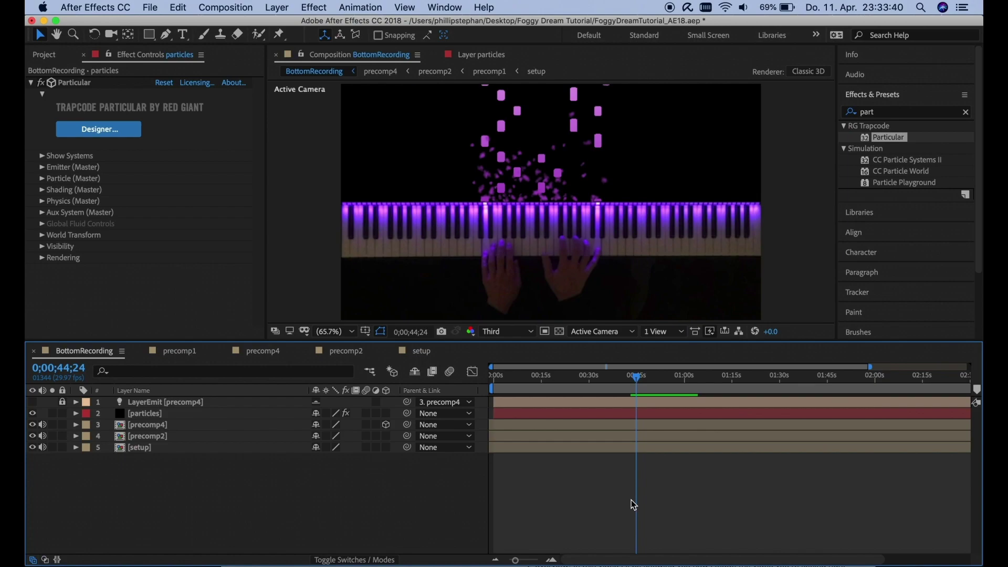
- Play the preview and stop it around 0;01;01;27
{"action": "key", "text": "space"}
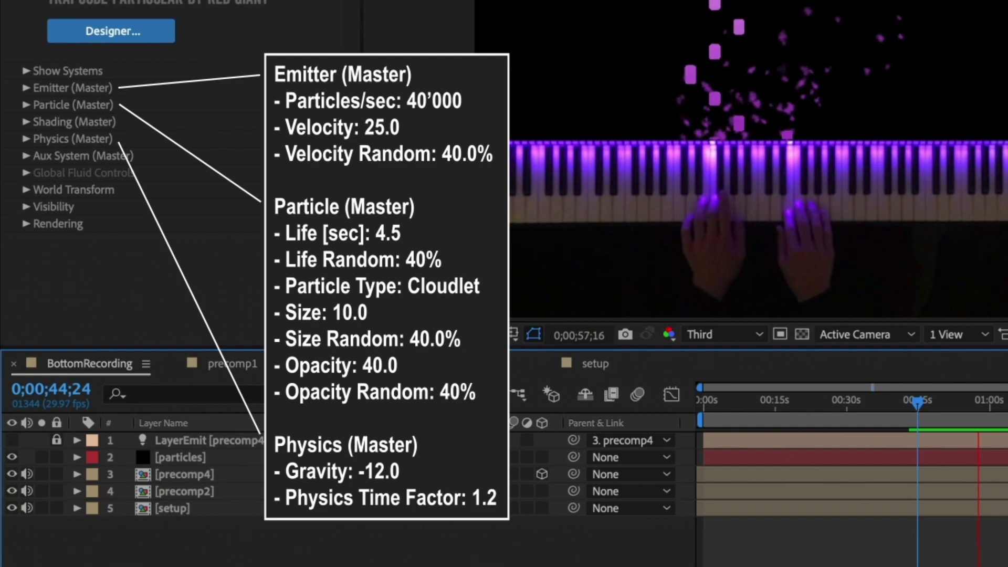
{"action": "key", "text": "space"}
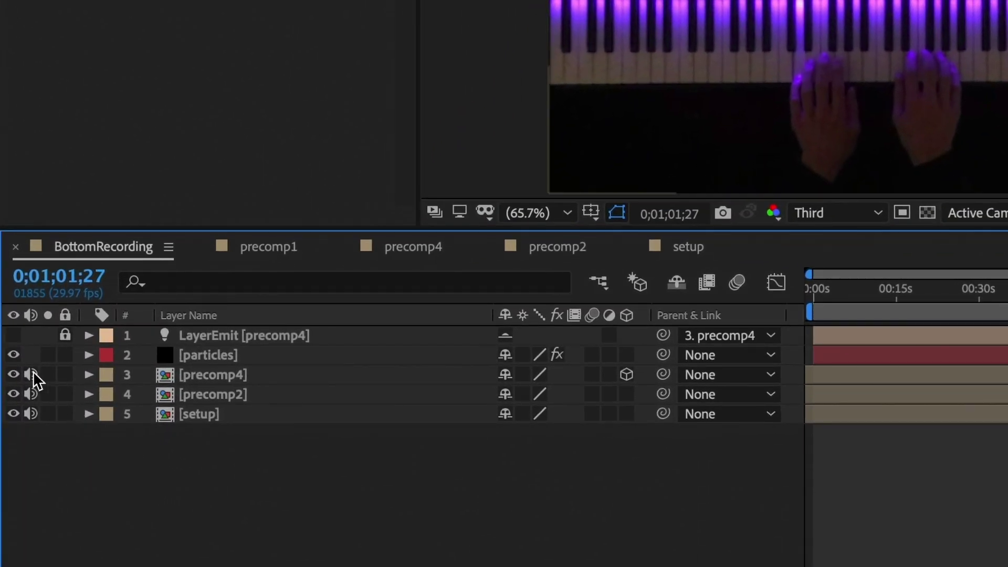
- Turn off audio for precomp4 and precomp2, then open the setup precomp
{"action": "left_click_drag", "start_coordinate": [32, 375], "coordinate": [30, 393]}
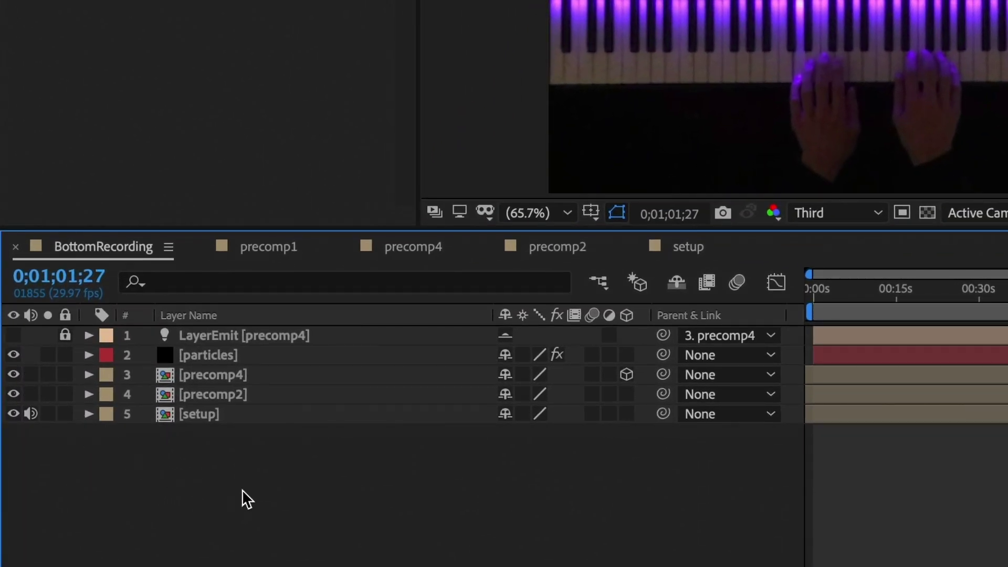
{"action": "double_click", "coordinate": [203, 411]}
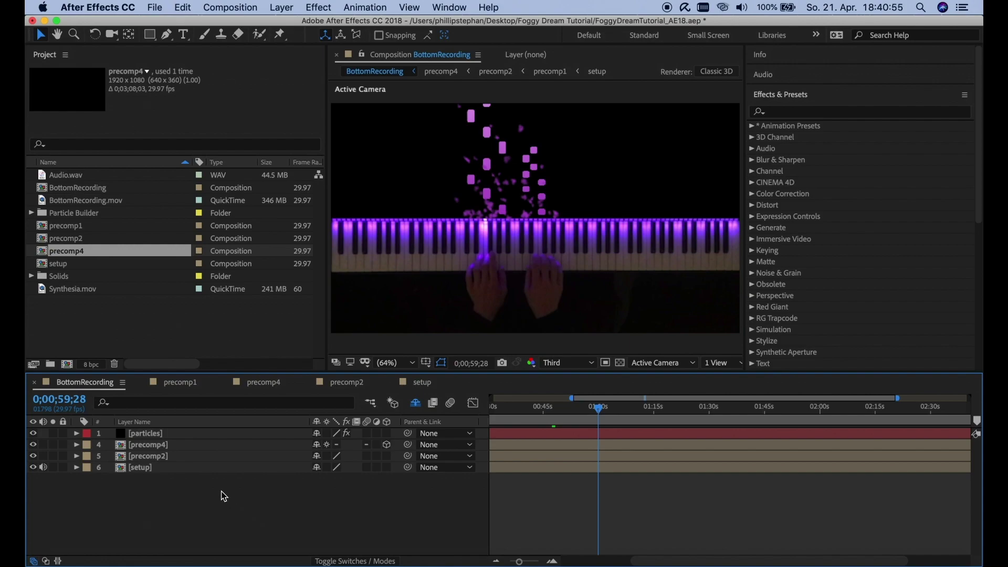
- Duplicate precomp4 and name the copy 'precomp4 mf'
{"action": "left_click", "coordinate": [173, 448]}
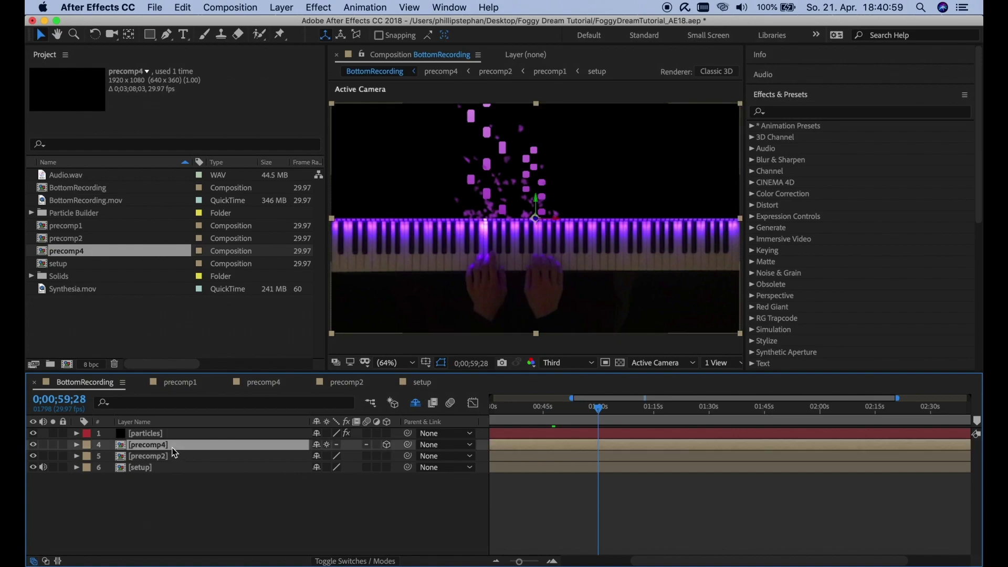
{"action": "key", "text": "ctrl+d"}
{"action": "right_click", "coordinate": [174, 447]}
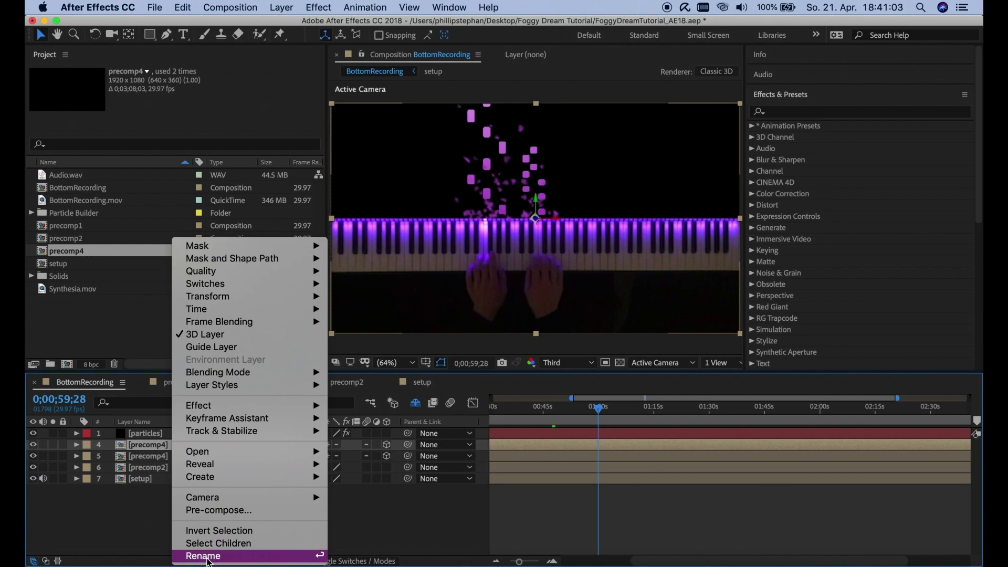
{"action": "left_click", "coordinate": [209, 559]}
{"action": "key", "text": "Right"}
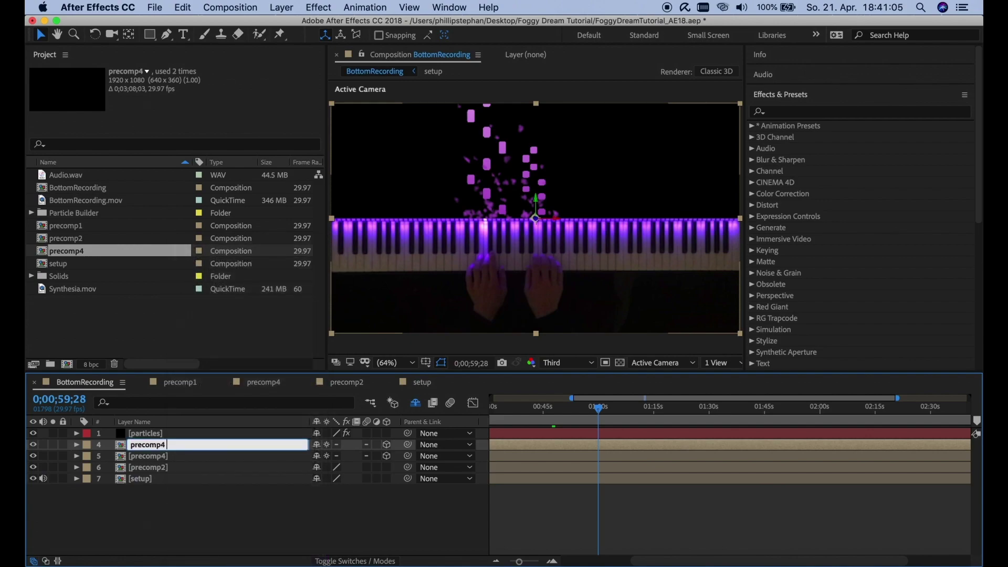
{"action": "key", "text": "Return"}
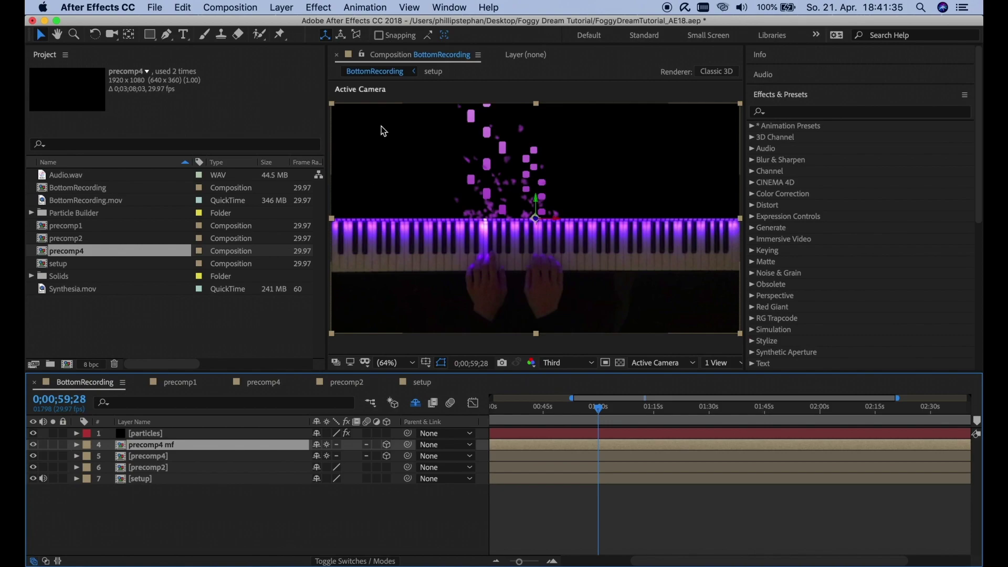
- Paint a horizontal Smoke 1 brush stroke in Motion Factory and apply it
{"action": "left_click", "coordinate": [440, 6]}
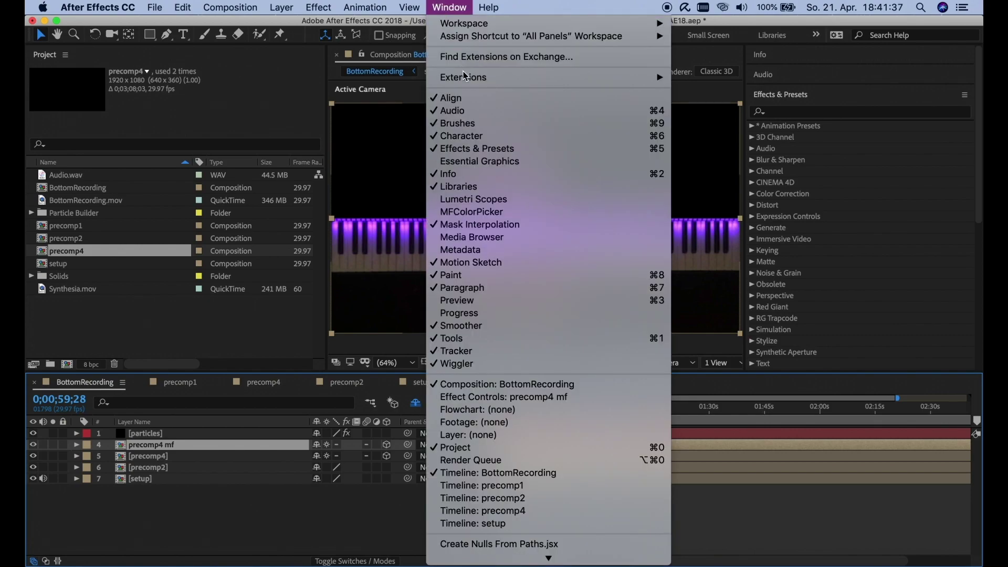
{"action": "mouse_move", "coordinate": [467, 77]}
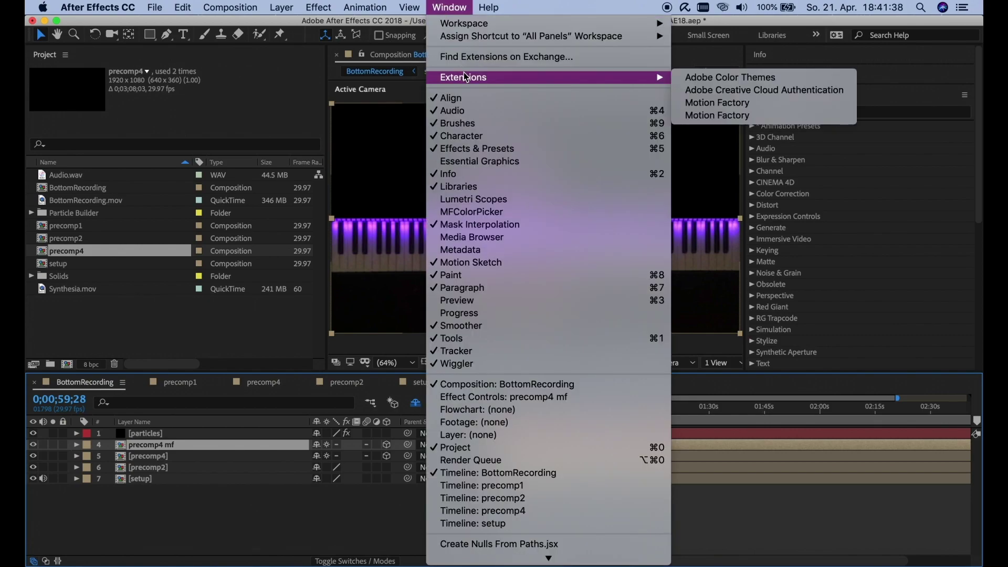
{"action": "left_click", "coordinate": [736, 103]}
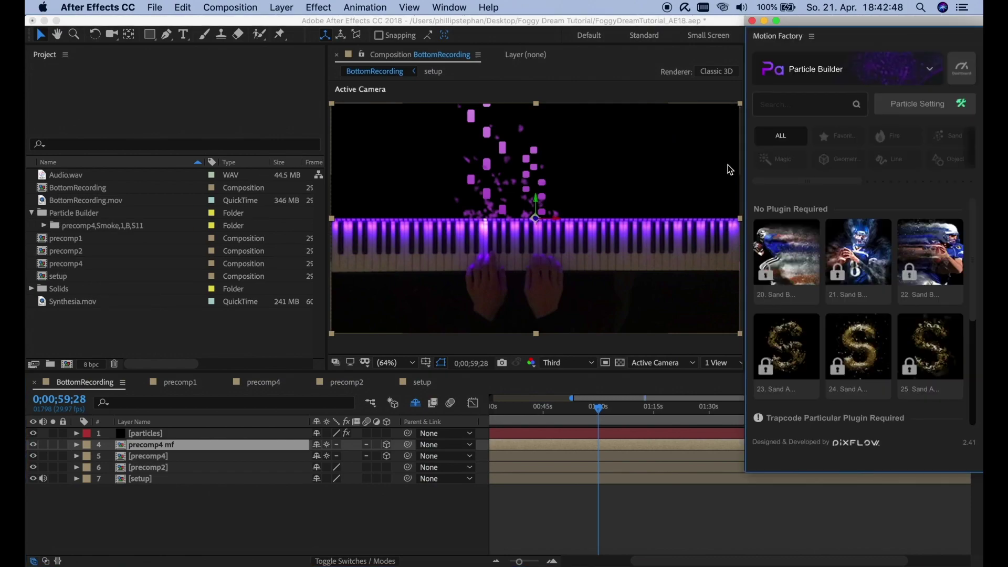
{"action": "scroll", "coordinate": [930, 262], "scroll_direction": "down", "scroll_amount": 5}
{"action": "mouse_move", "coordinate": [866, 336]}
{"action": "left_click", "coordinate": [865, 335]}
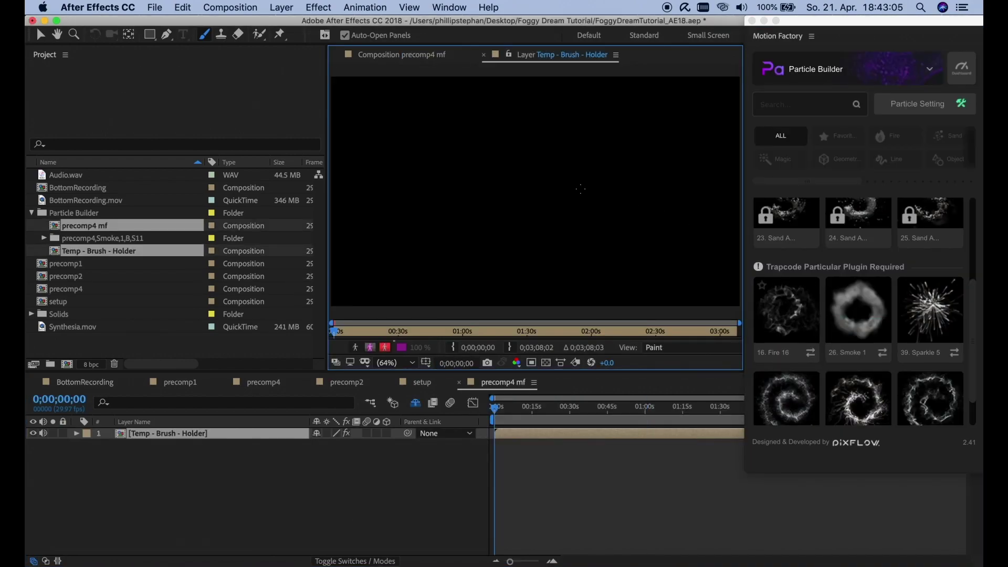
{"action": "mouse_move", "coordinate": [544, 191]}
{"action": "left_mouse_down"}
{"action": "mouse_move", "coordinate": [337, 185]}
{"action": "mouse_move", "coordinate": [716, 192]}
{"action": "mouse_move", "coordinate": [336, 182]}
{"action": "mouse_move", "coordinate": [467, 198]}
{"action": "mouse_move", "coordinate": [733, 189]}
{"action": "mouse_move", "coordinate": [549, 177]}
{"action": "mouse_move", "coordinate": [366, 182]}
{"action": "mouse_move", "coordinate": [534, 190]}
{"action": "mouse_move", "coordinate": [713, 182]}
{"action": "left_mouse_up"}
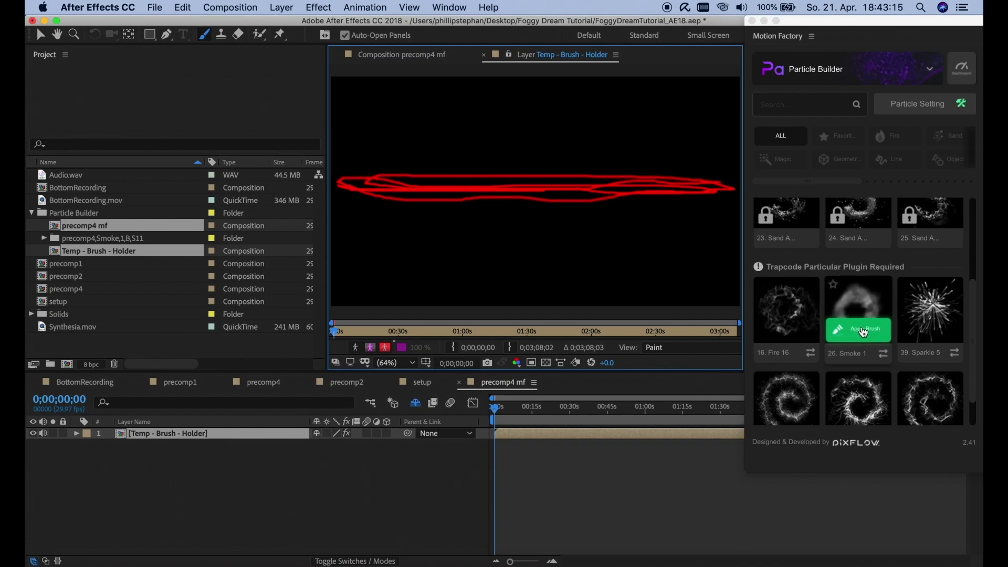
{"action": "left_click", "coordinate": [864, 330]}
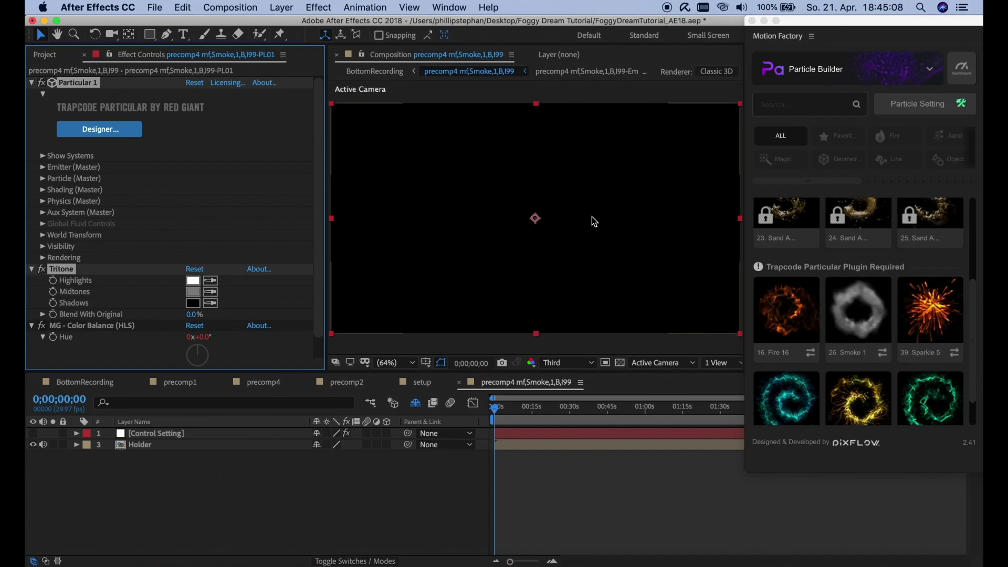
- At 0;01;05;27, set smoke Amount 2200, Life 220, Size 5, Wind Y 30, Speed 2.2
{"action": "left_click", "coordinate": [76, 382]}
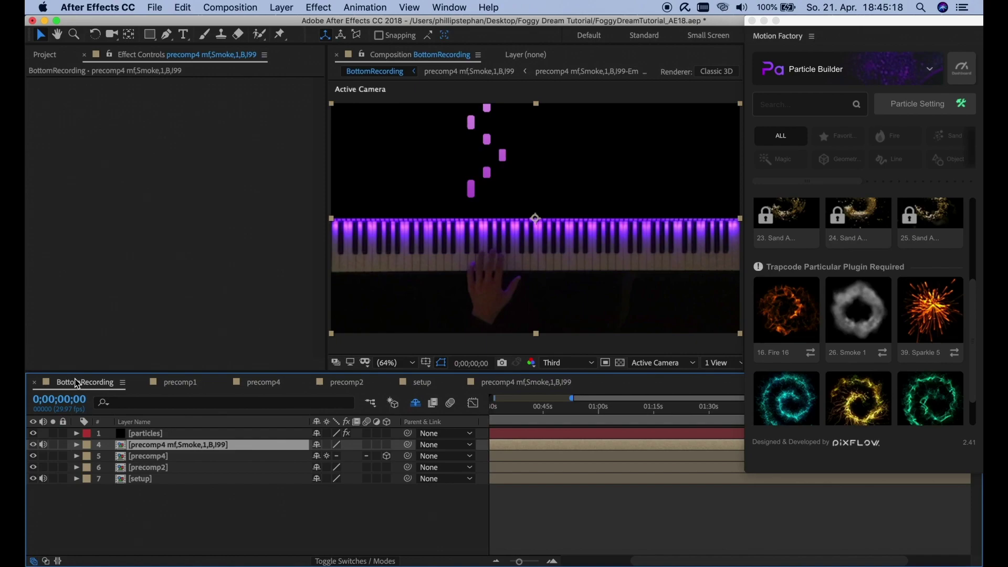
{"action": "left_click", "coordinate": [621, 411]}
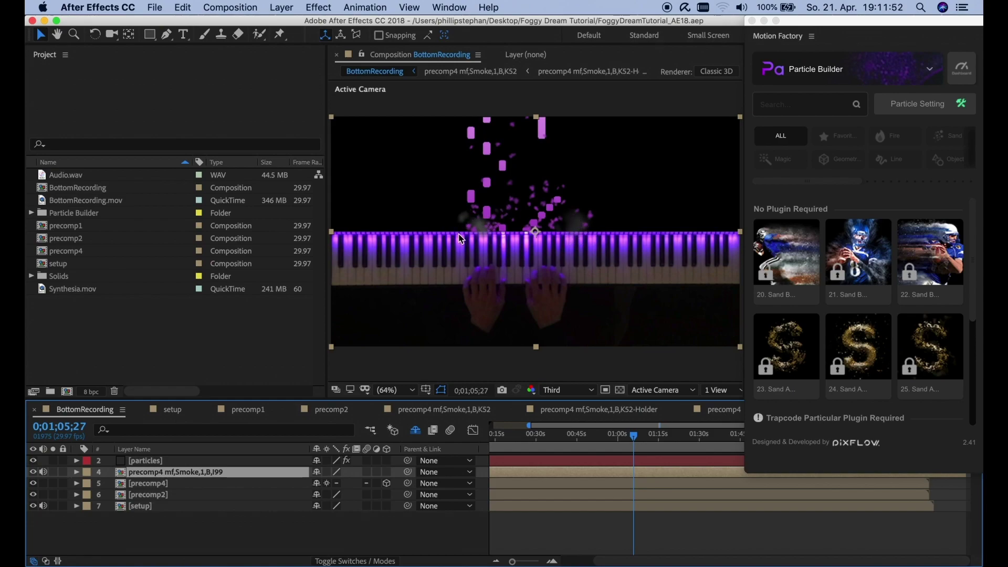
{"action": "double_click", "coordinate": [191, 473]}
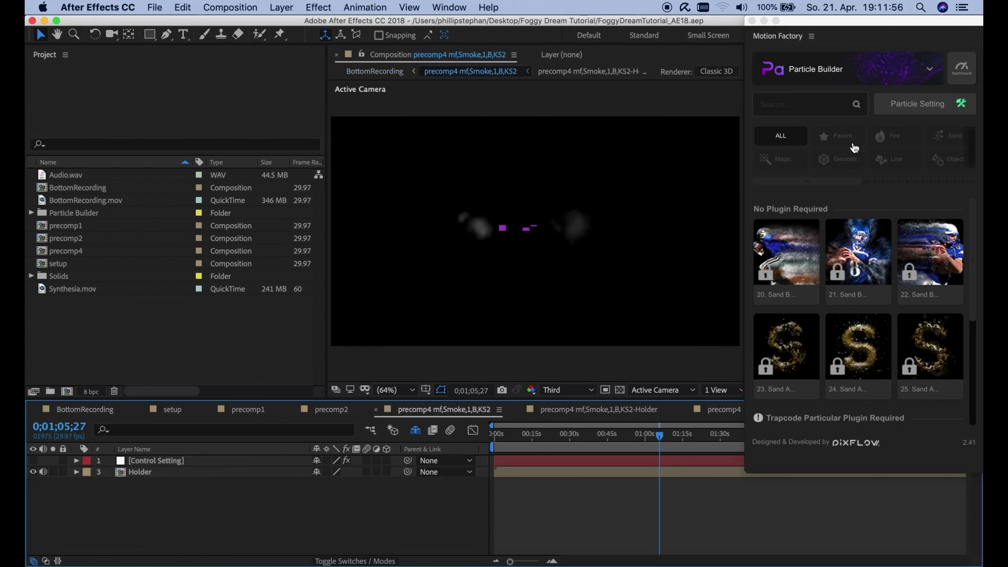
{"action": "left_click", "coordinate": [898, 106]}
{"action": "left_click", "coordinate": [898, 107]}
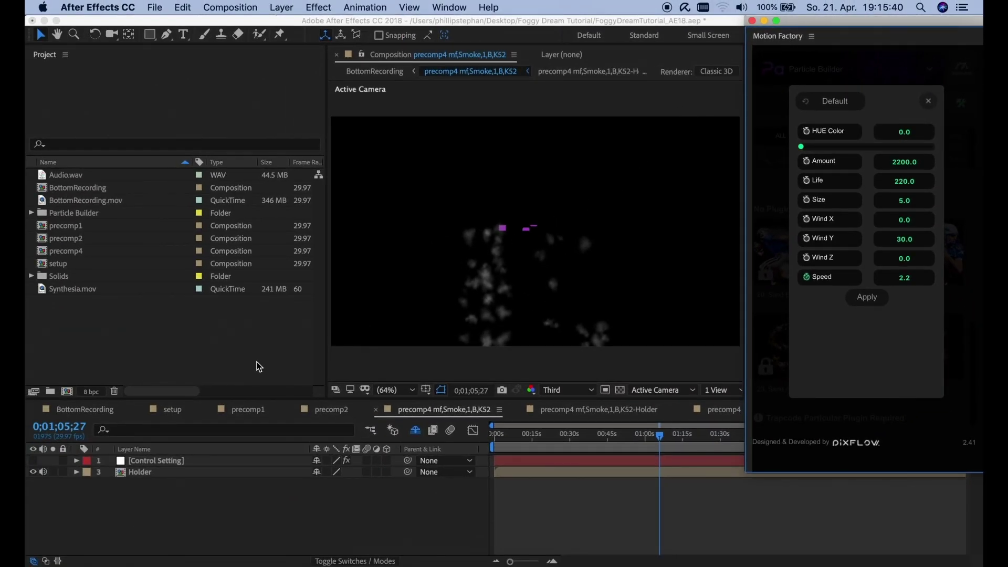
{"action": "left_click", "coordinate": [93, 415]}
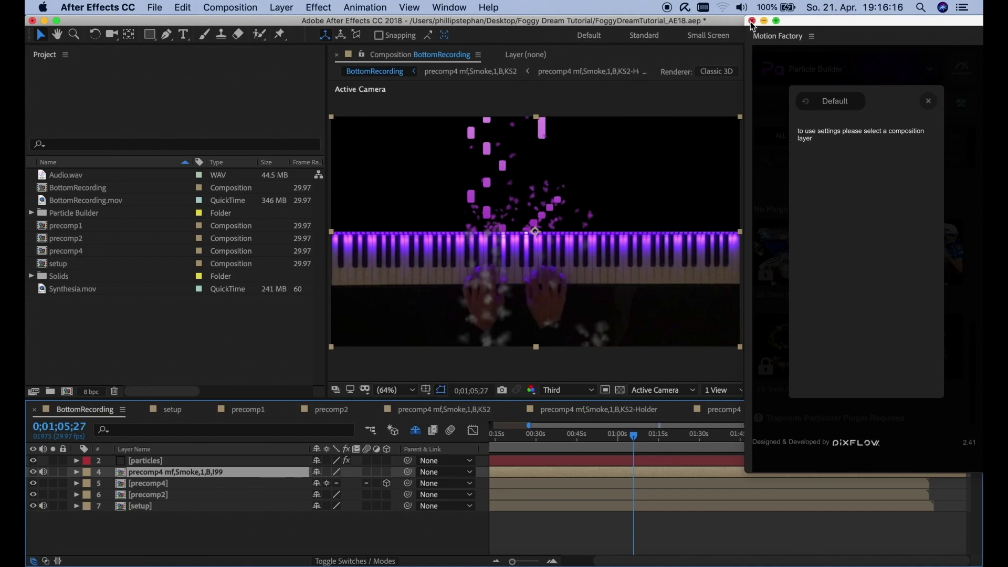
- Close Motion Factory and set the smoke layer's opacity to 70%
{"action": "left_click", "coordinate": [752, 21]}
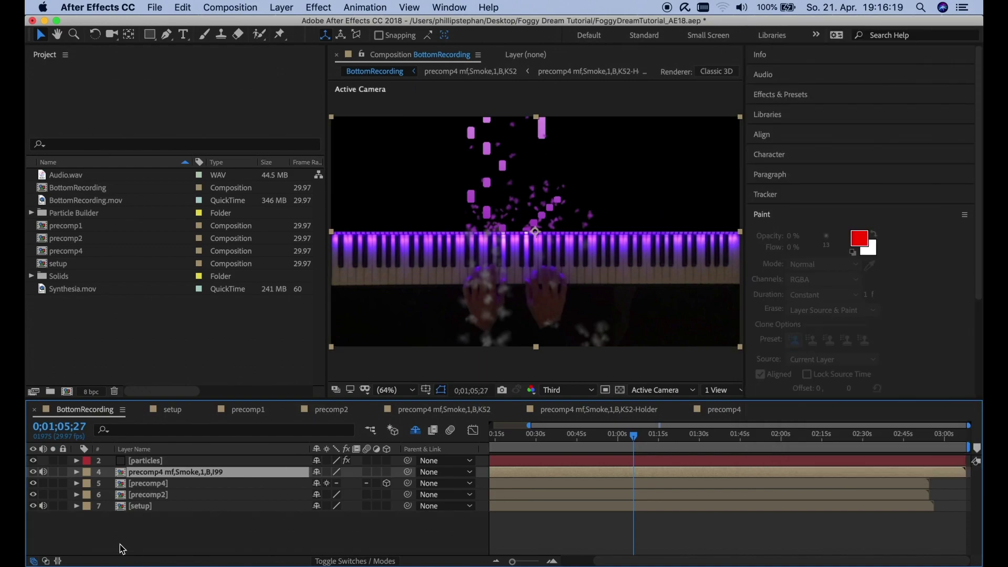
{"action": "left_click", "coordinate": [77, 473]}
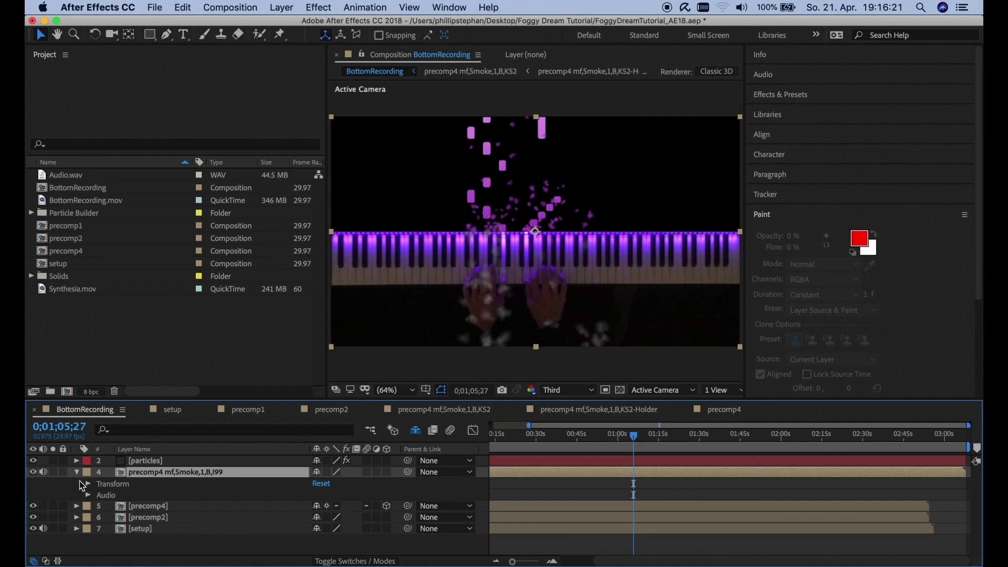
{"action": "left_click", "coordinate": [89, 484]}
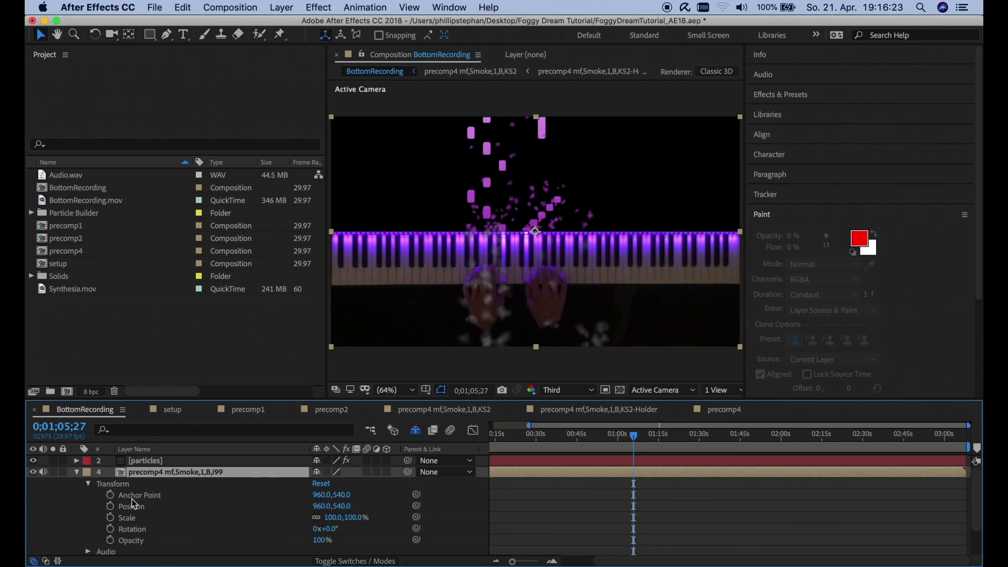
{"action": "left_click", "coordinate": [323, 541]}
{"action": "type", "text": "70"}
{"action": "key", "text": "Return"}
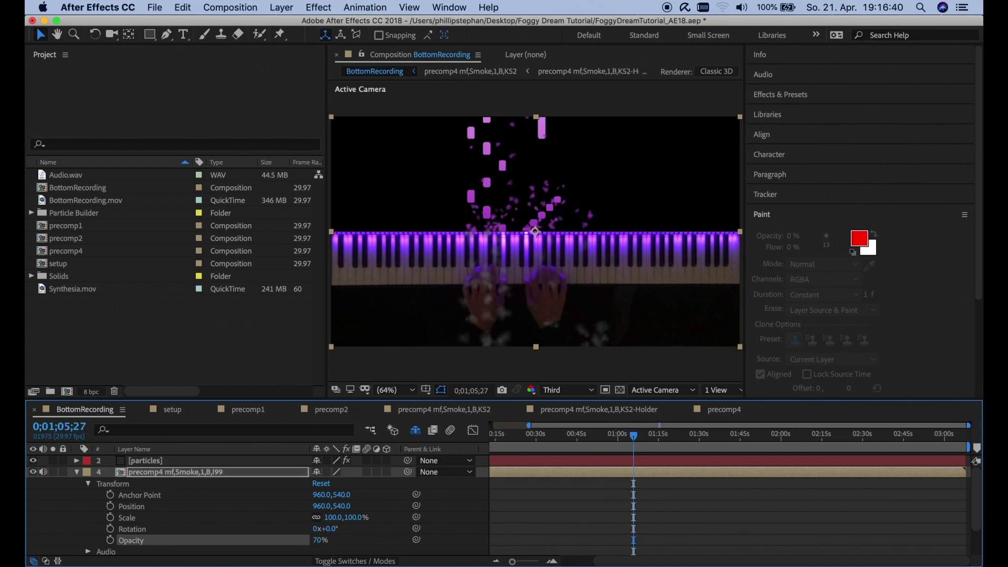
{"action": "left_click", "coordinate": [76, 473]}
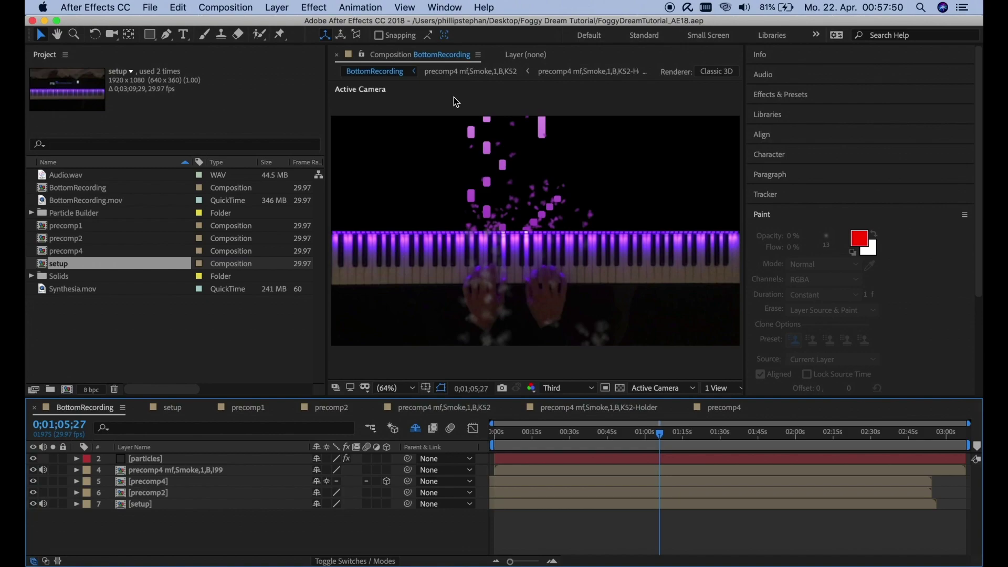
- Add BottomRecording to the Adobe Media Encoder queue via File > Export
{"action": "left_click", "coordinate": [160, 7]}
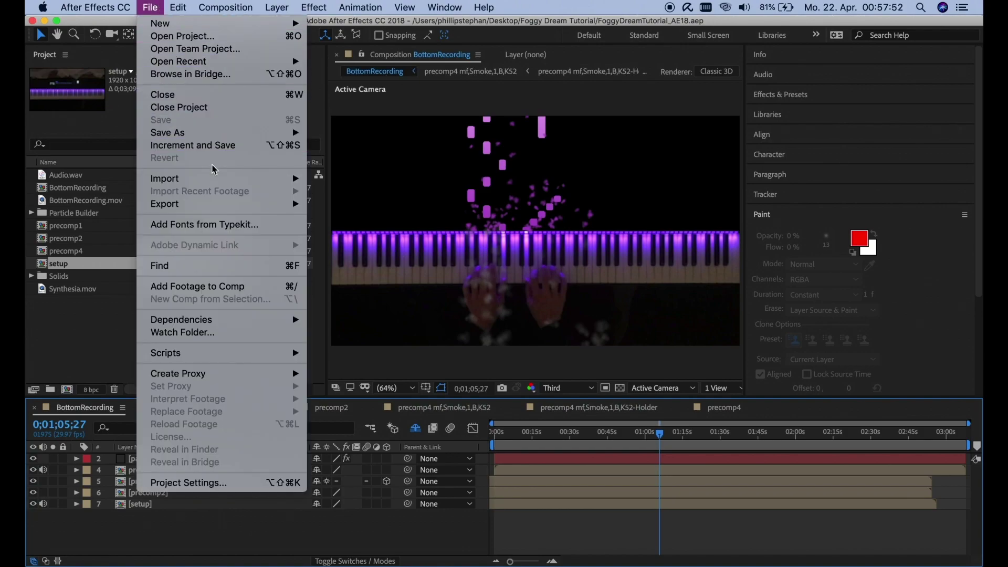
{"action": "mouse_move", "coordinate": [257, 208]}
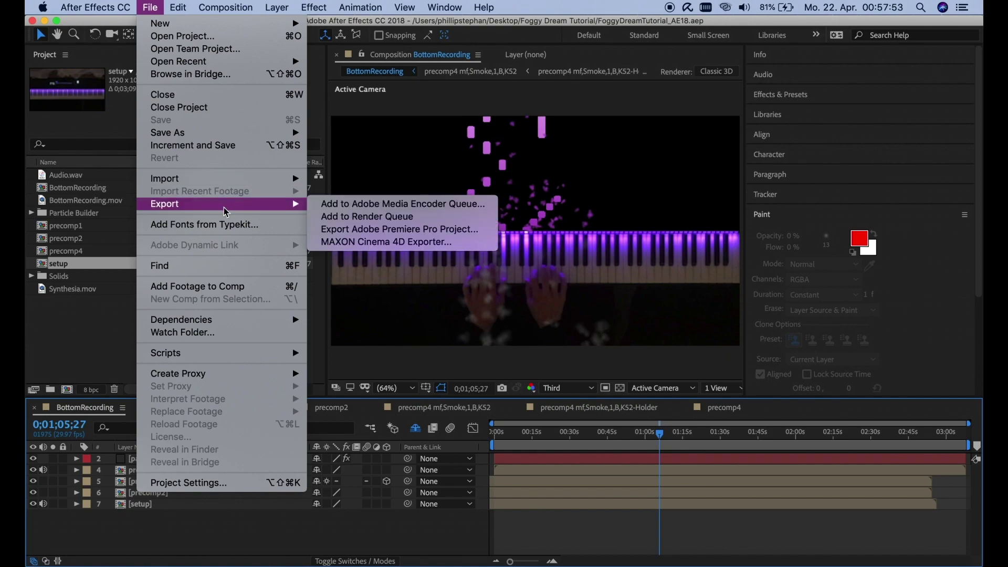
{"action": "left_click", "coordinate": [336, 206]}
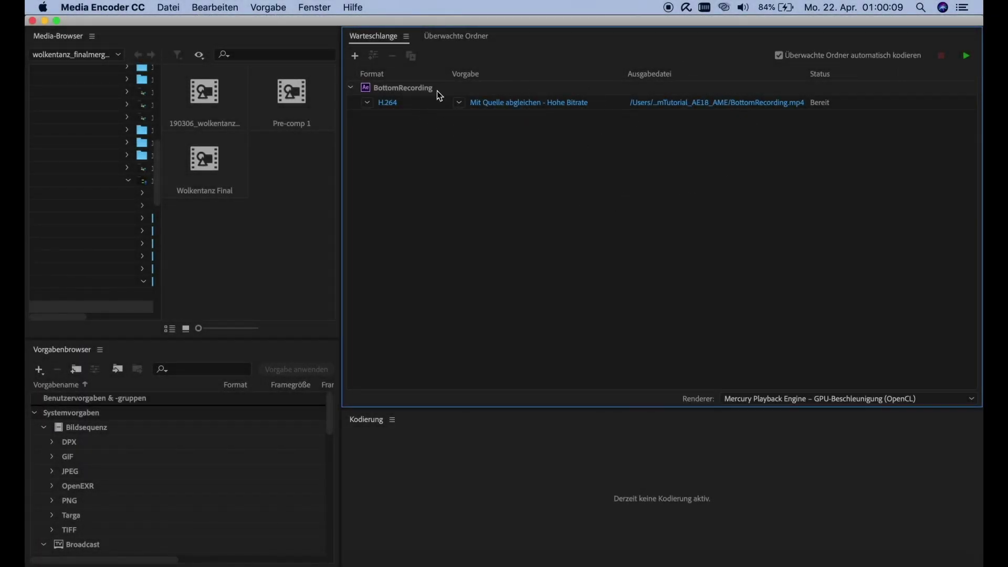
- Enable Maximale Render-Qualität verwenden for the H.264 job and start encoding
{"action": "left_click", "coordinate": [388, 103]}
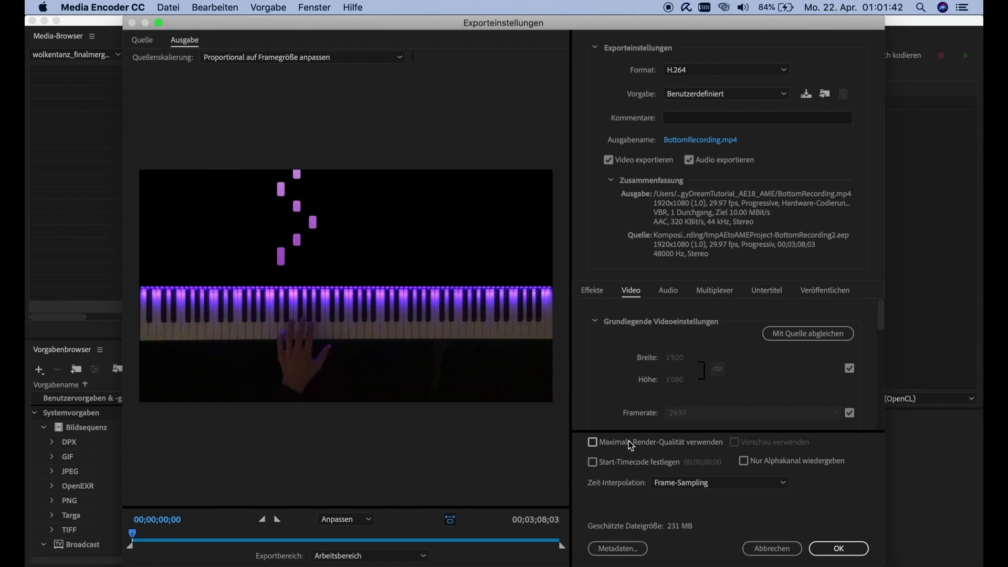
{"action": "left_click", "coordinate": [629, 442]}
{"action": "left_click", "coordinate": [861, 549]}
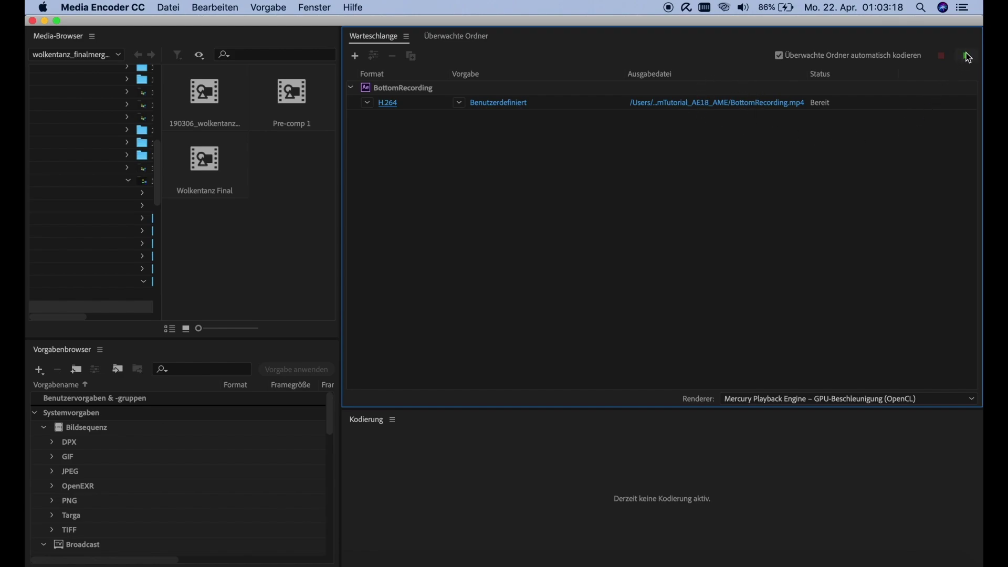
{"action": "left_click", "coordinate": [968, 57]}
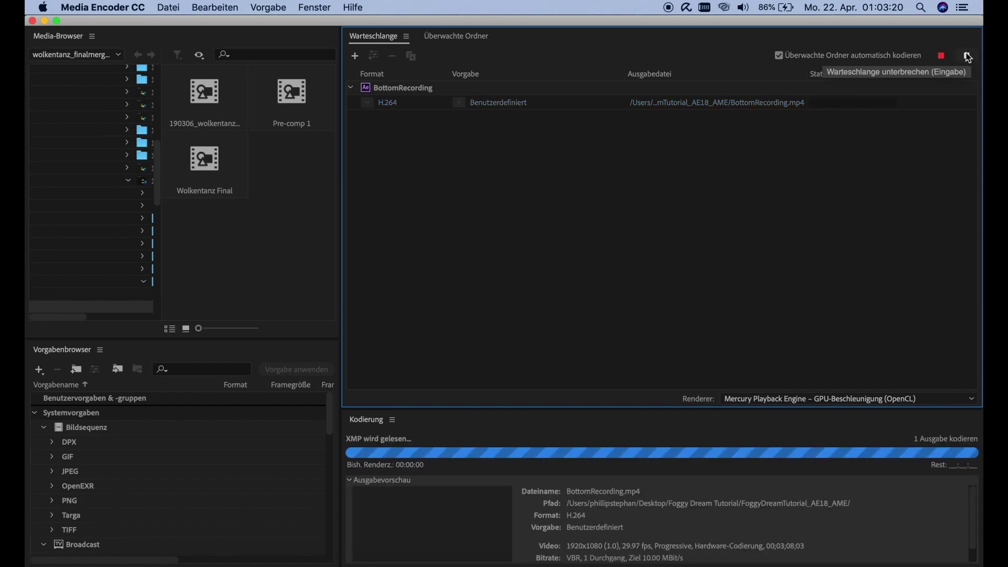